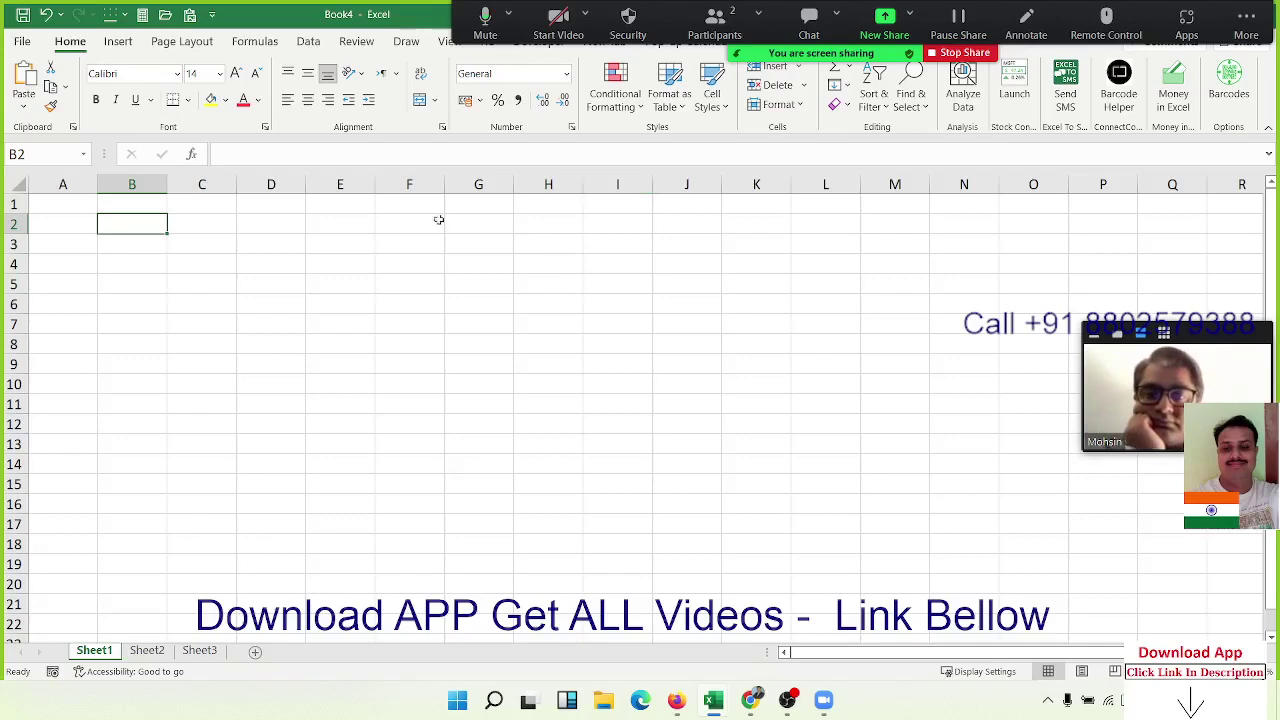
Enter 20 in D3 and 30 in F3 on Sheet1.
{"action": "left_click", "coordinate": [269, 225]}
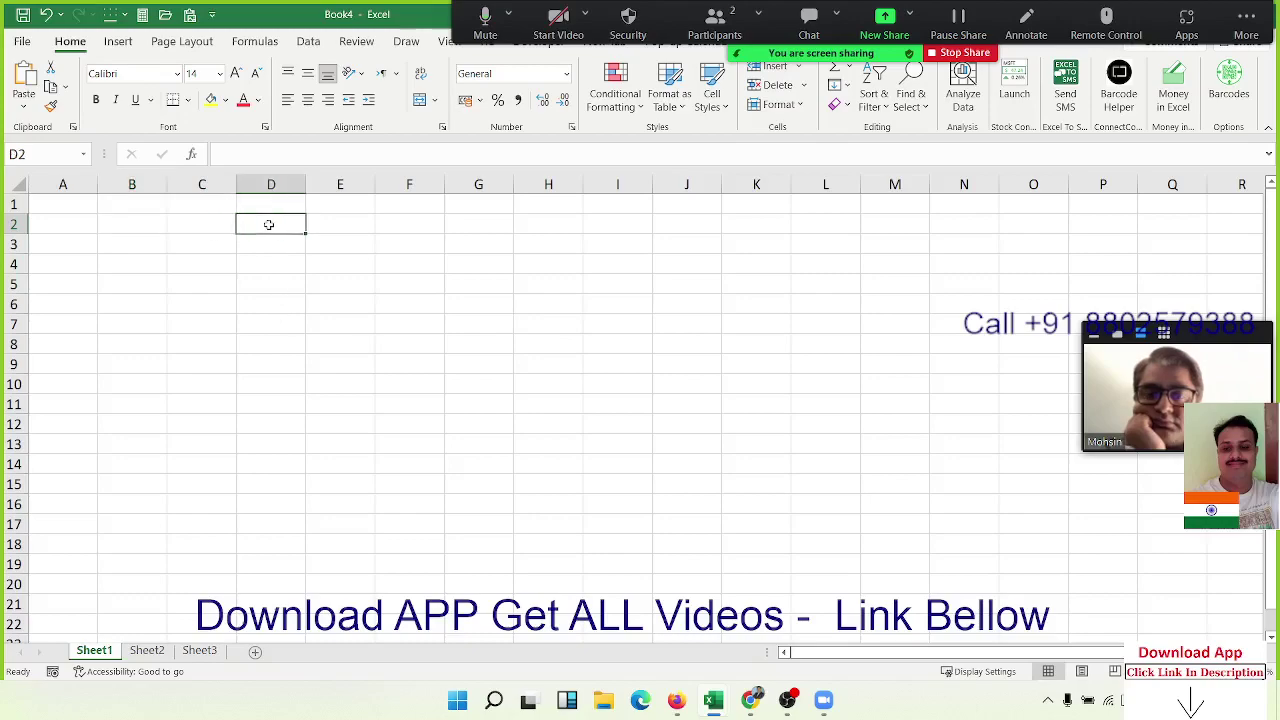
{"action": "key", "text": "Return"}
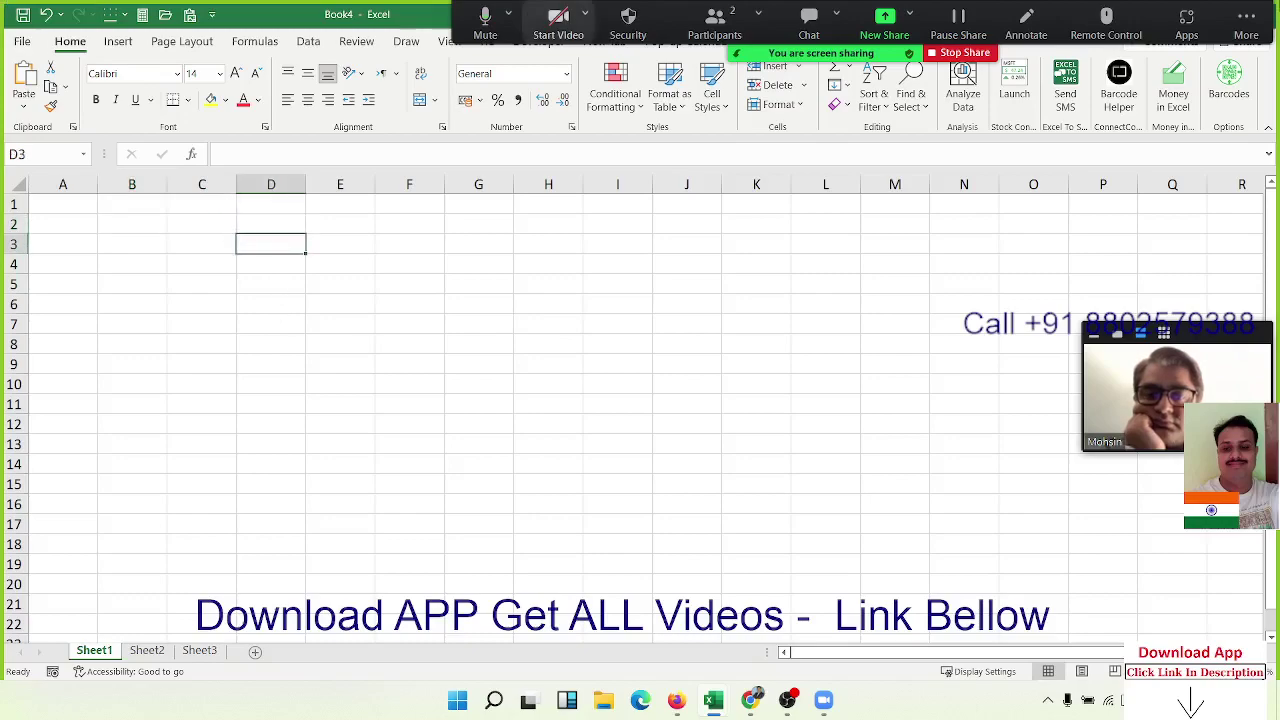
{"action": "type", "text": "20"}
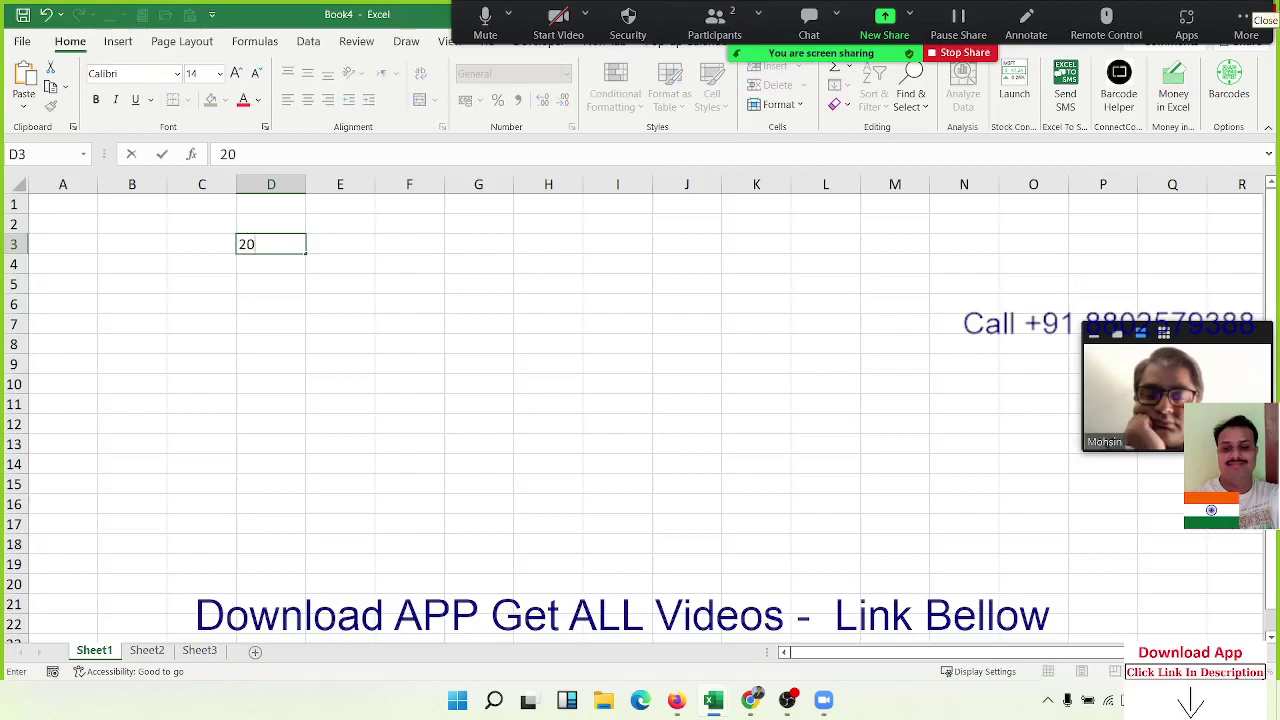
{"action": "key", "text": "Tab"}
{"action": "key", "text": "Tab"}
{"action": "type", "text": "30"}
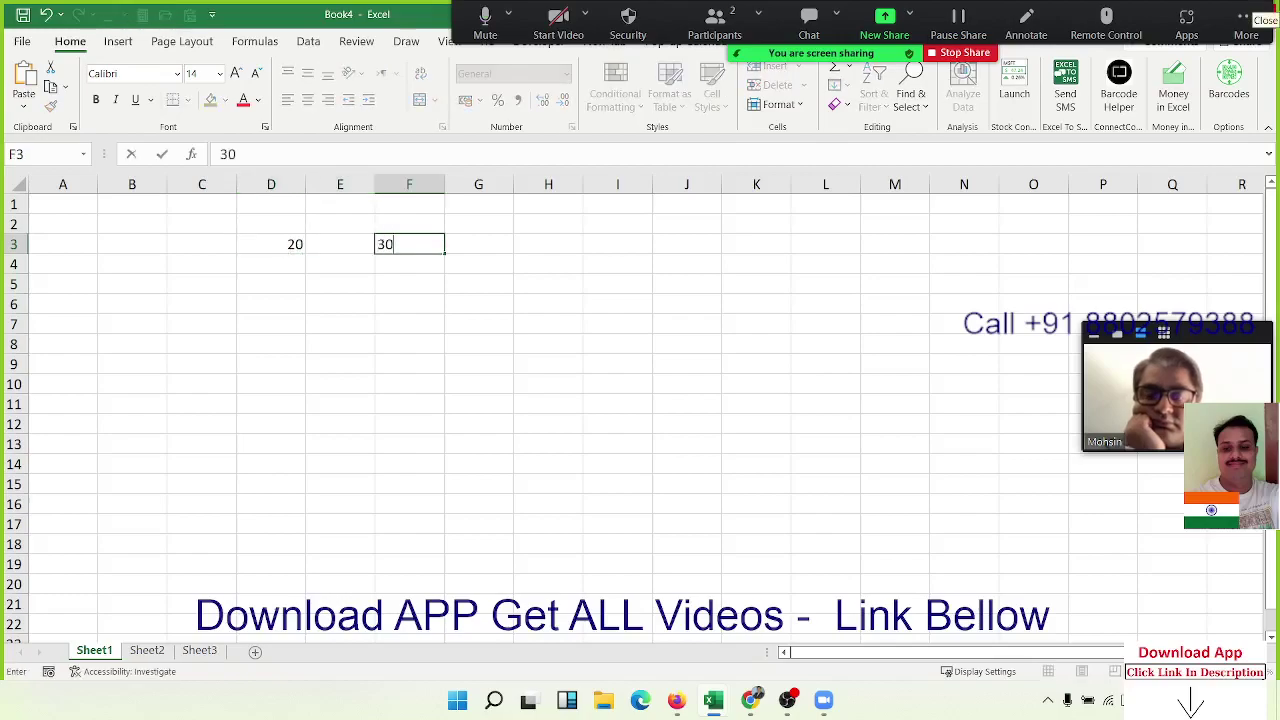
{"action": "key", "text": "Tab"}
{"action": "key", "text": "Left"}
Move the 30 from F3 to H3, then copy D3's 20 and undo a trial paste into H3.
{"action": "key", "text": "ctrl+x"}
{"action": "key", "text": "Right"}
{"action": "key", "text": "Right"}
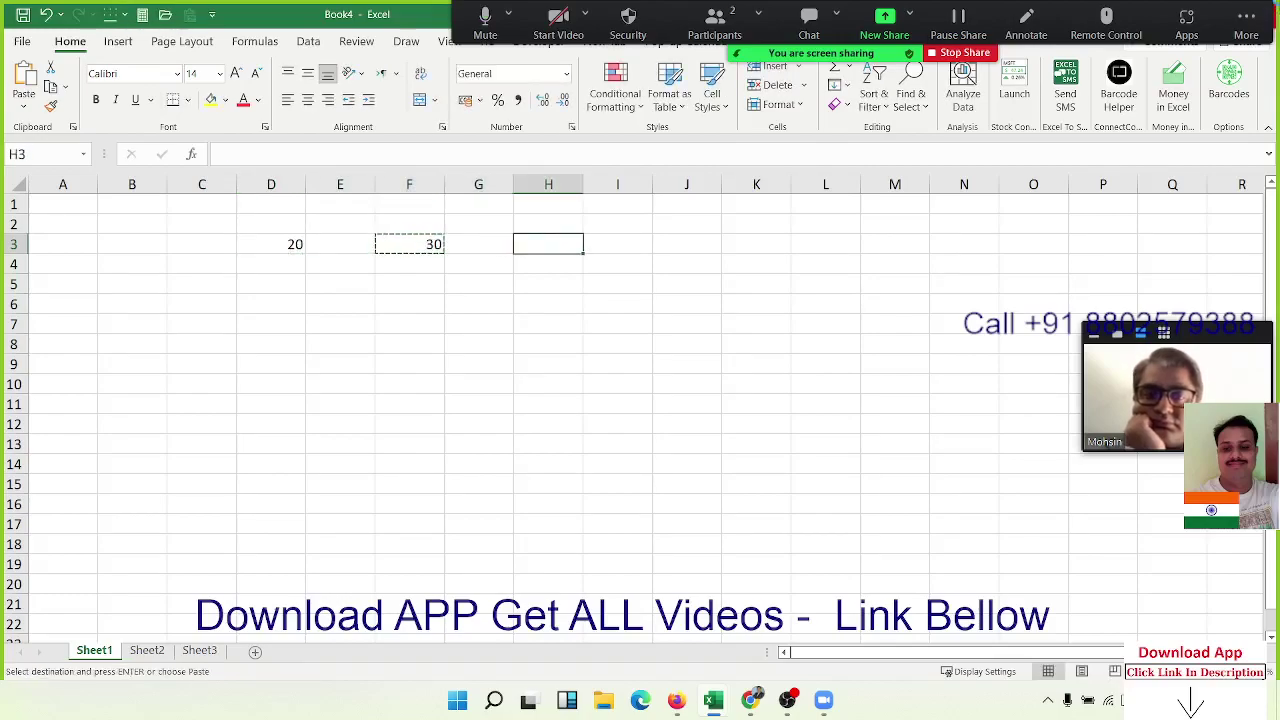
{"action": "key", "text": "ctrl+v"}
{"action": "key", "text": "Left"}
{"action": "key", "text": "Left"}
{"action": "key", "text": "Left"}
{"action": "key", "text": "Left"}
{"action": "key", "text": "ctrl+c"}
{"action": "key", "text": "Right"}
{"action": "key", "text": "Right"}
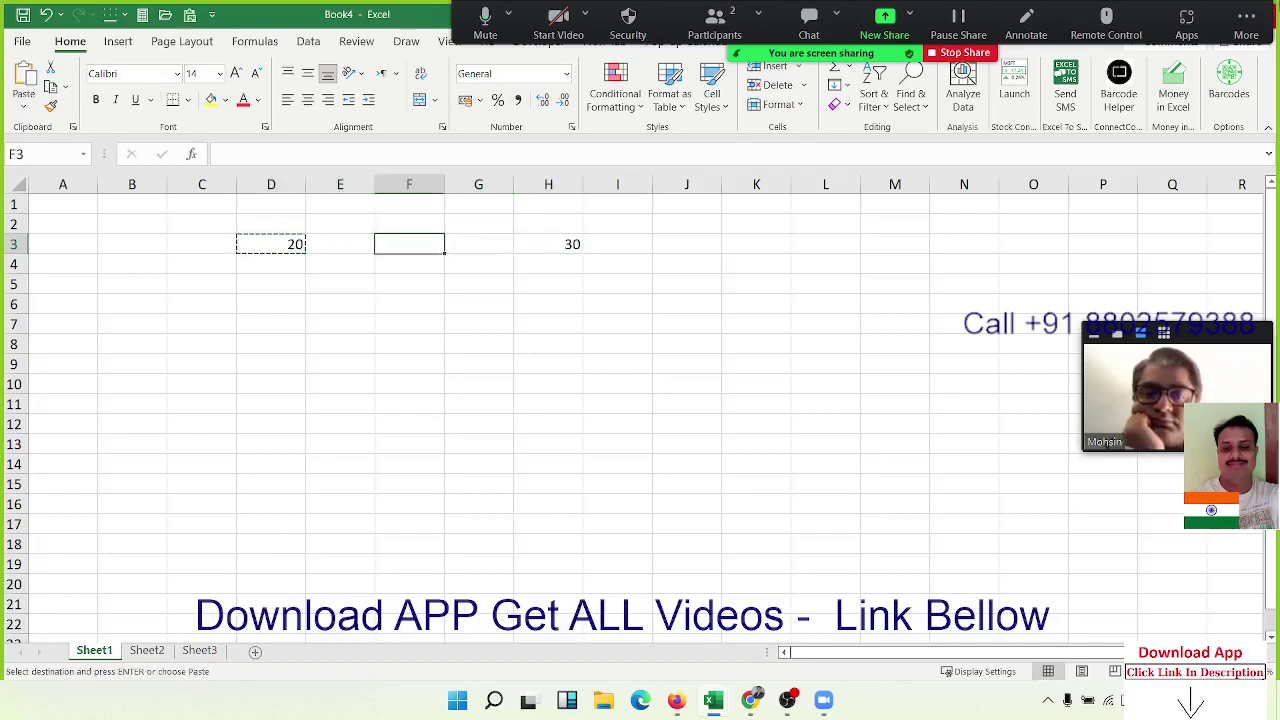
{"action": "key", "text": "Right"}
{"action": "key", "text": "Right"}
{"action": "key", "text": "ctrl+v"}
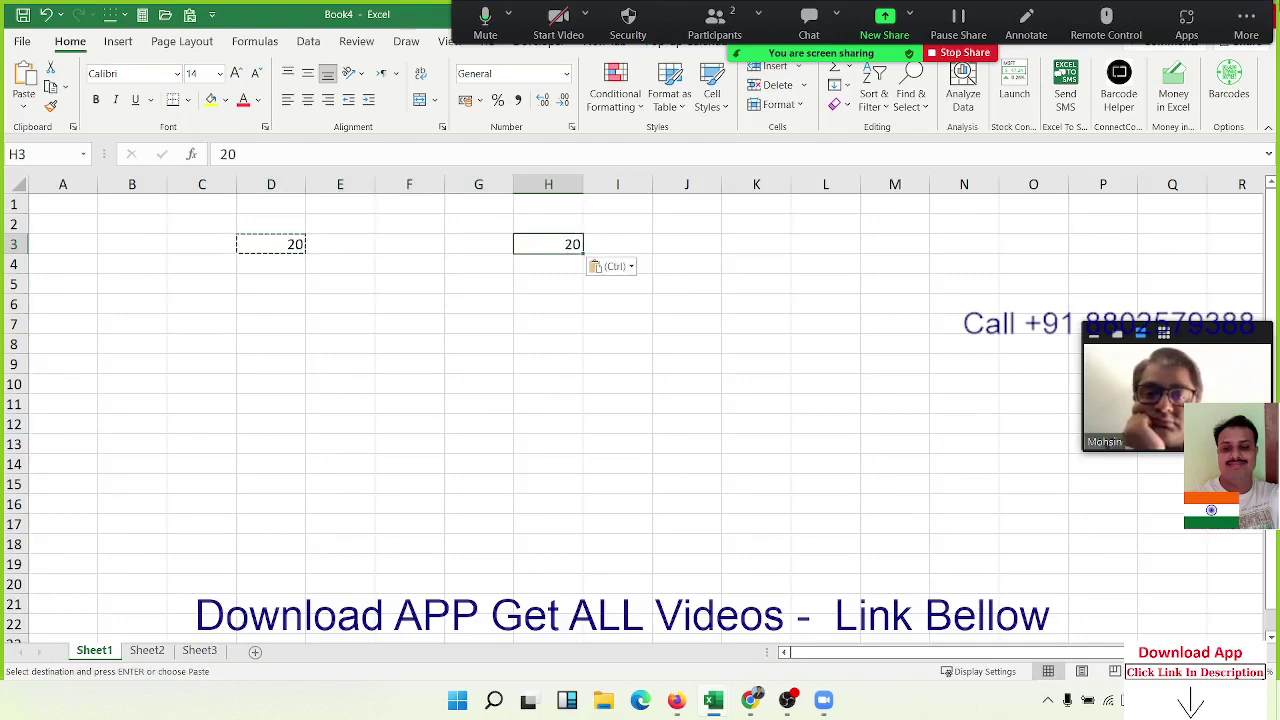
{"action": "key", "text": "ctrl+z"}
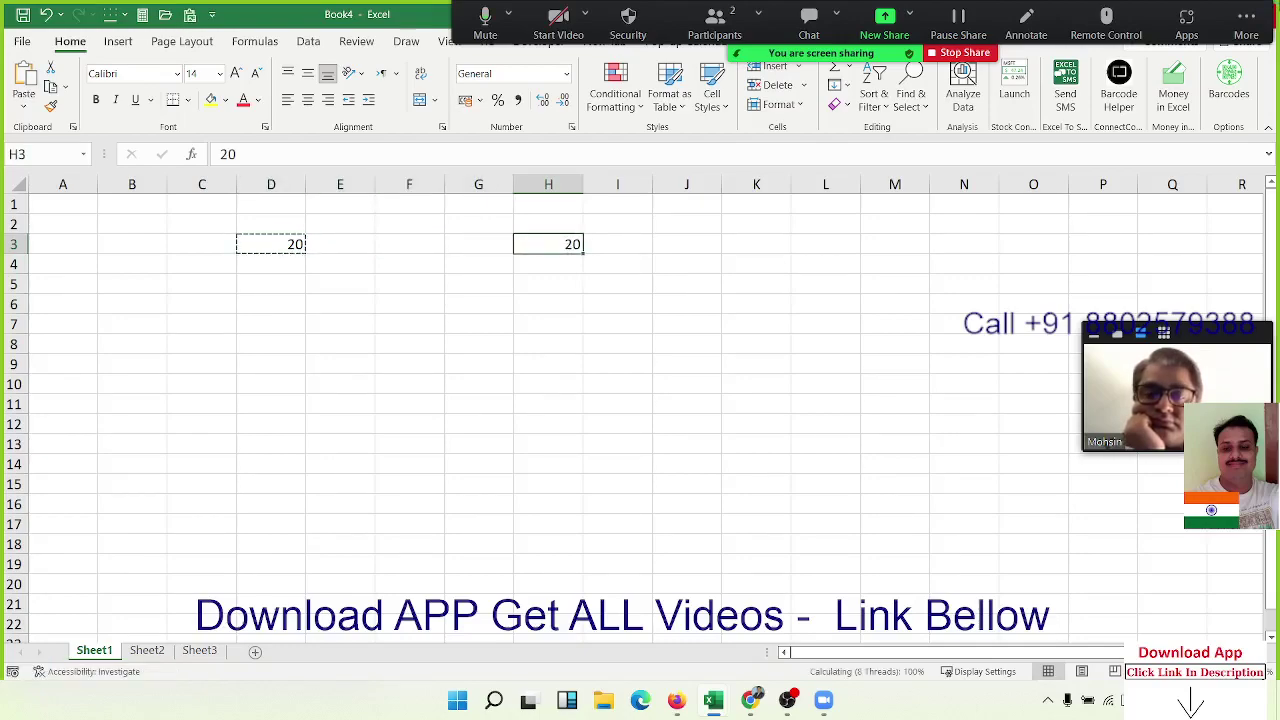
Paste Special the copied 20 onto H3 with Add, making 50.
{"action": "right_click", "coordinate": [536, 251]}
{"action": "left_click", "coordinate": [598, 318]}
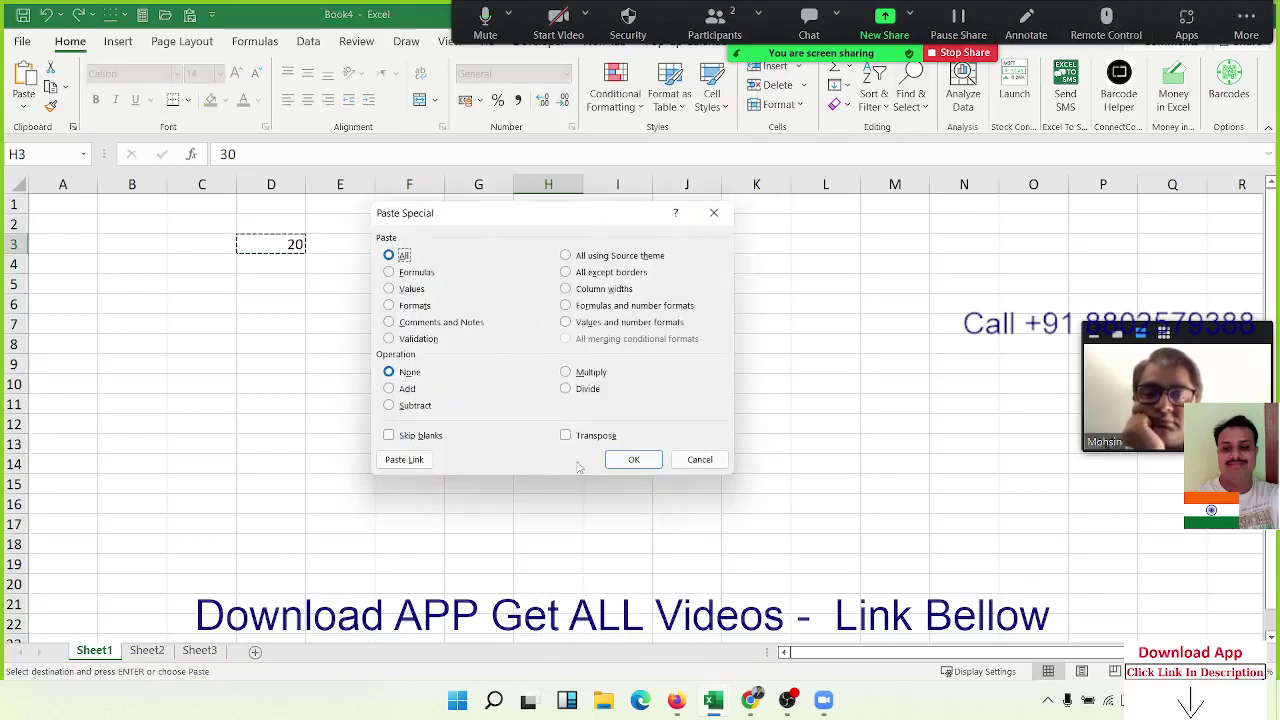
{"action": "left_click", "coordinate": [414, 376]}
{"action": "left_click", "coordinate": [398, 389]}
{"action": "left_click_drag", "start_coordinate": [500, 215], "coordinate": [388, 290]}
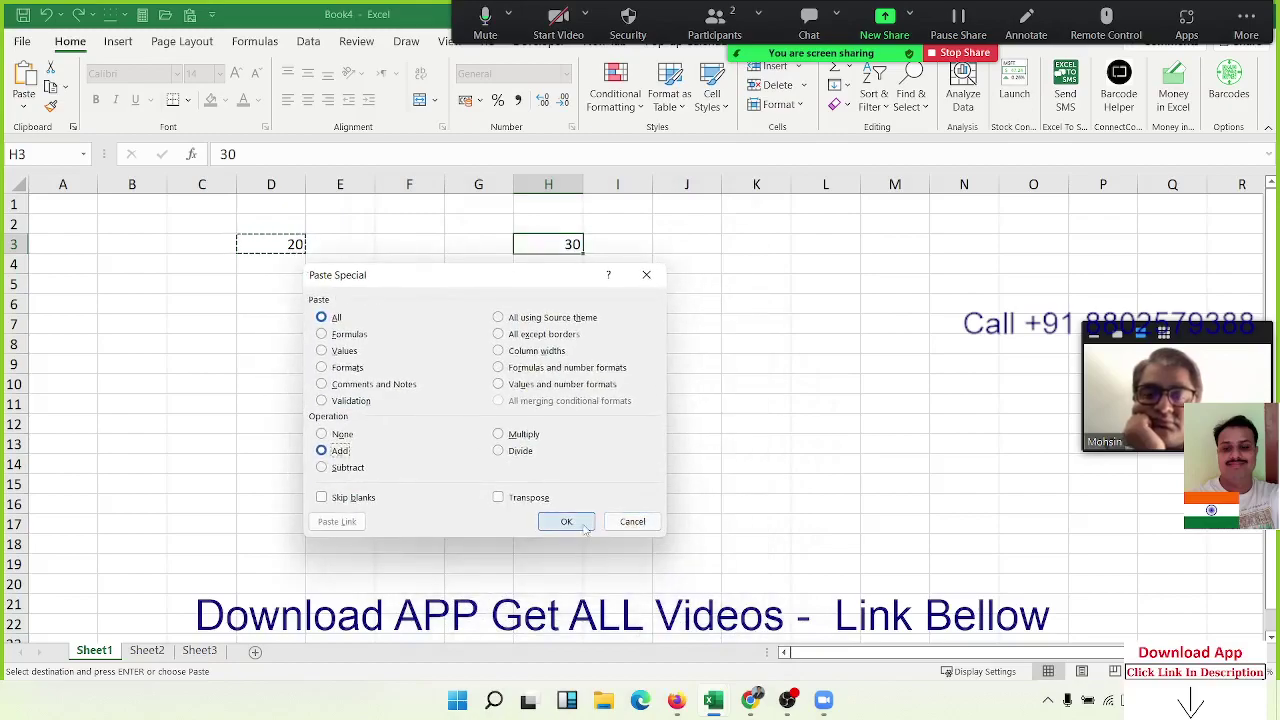
{"action": "left_click", "coordinate": [581, 522]}
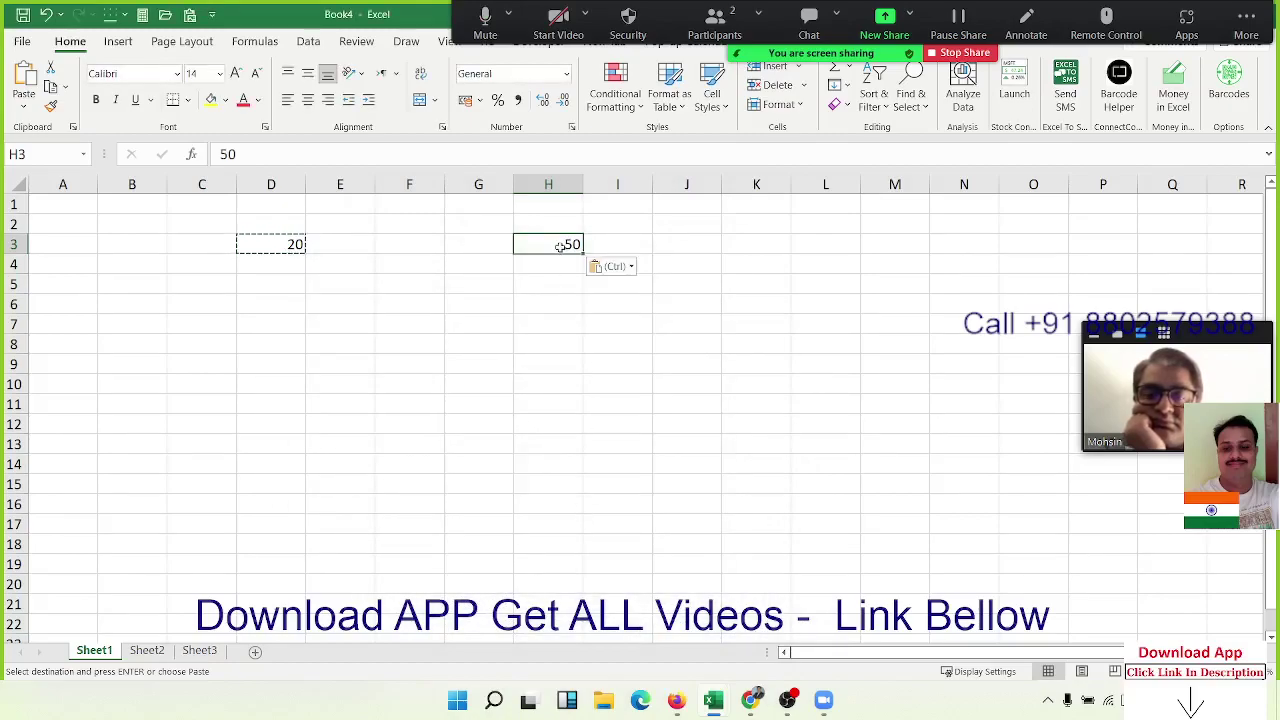
Paste Special the 20 onto H3 again with Multiply, giving 1000.
{"action": "right_click", "coordinate": [558, 246]}
{"action": "left_click", "coordinate": [585, 320]}
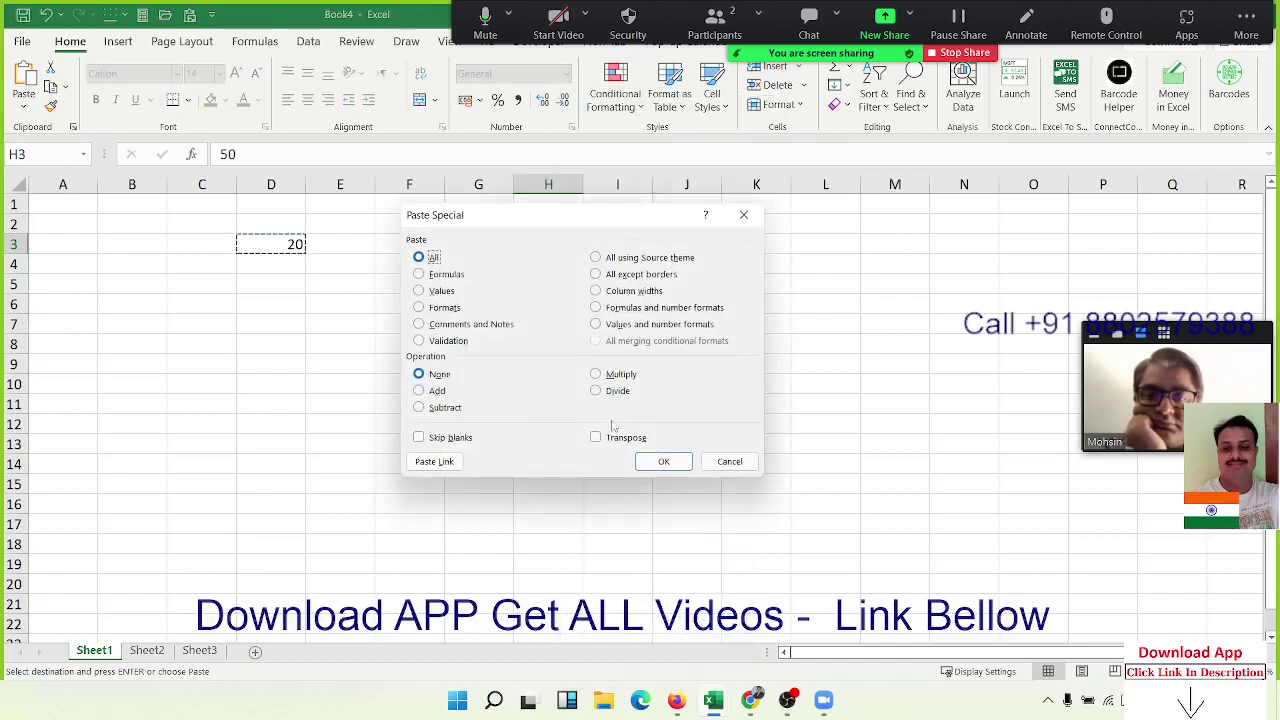
{"action": "left_click", "coordinate": [617, 376]}
{"action": "left_click", "coordinate": [648, 464]}
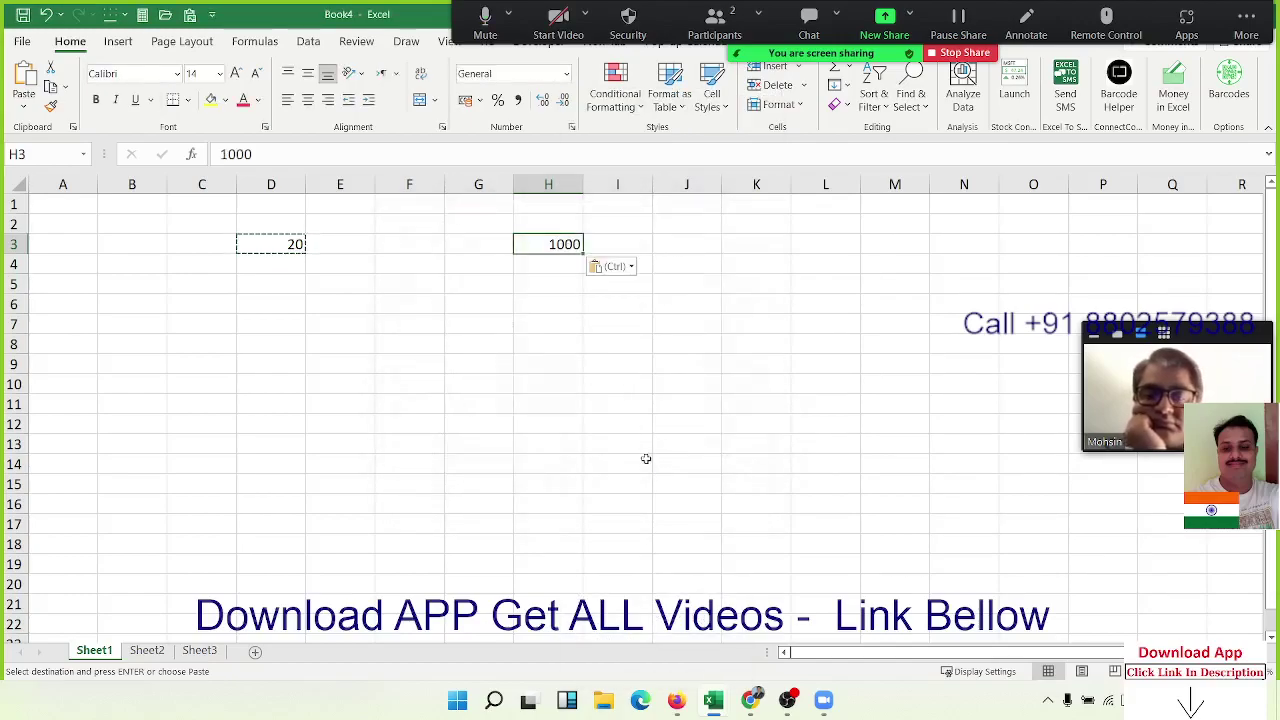
{"action": "right_click", "coordinate": [472, 266]}
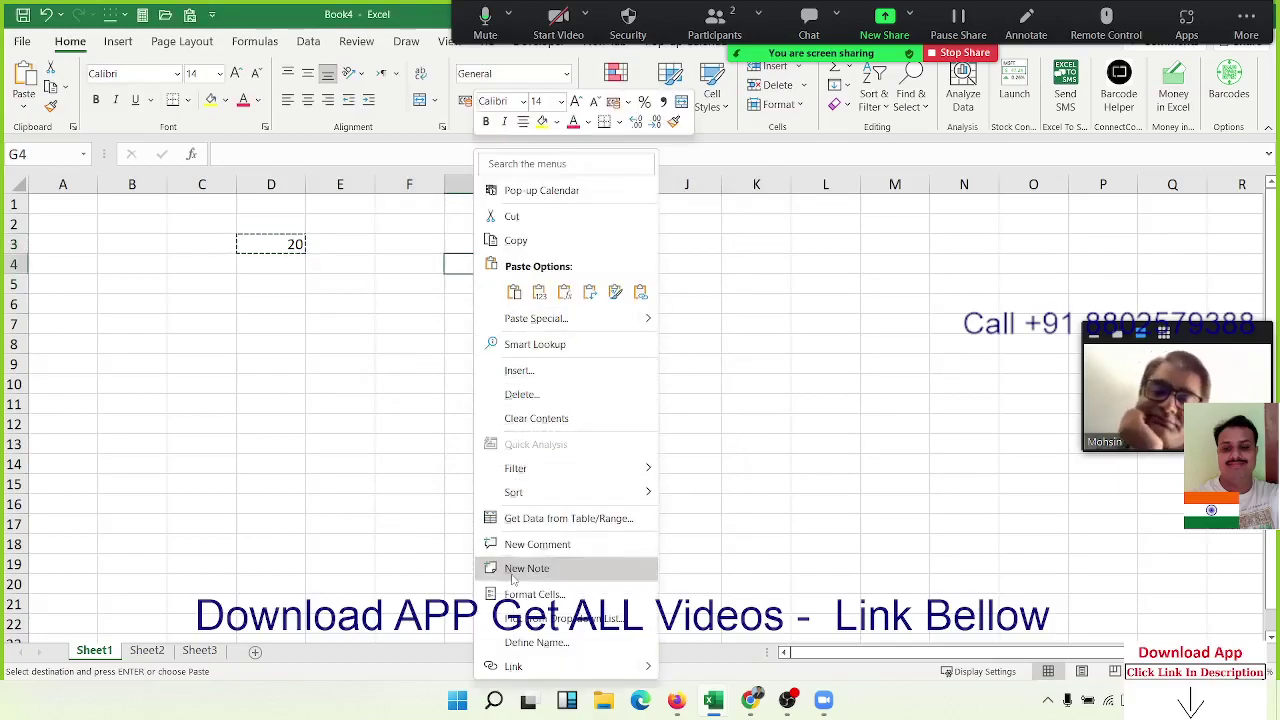
{"action": "left_click", "coordinate": [538, 318]}
{"action": "left_click_drag", "start_coordinate": [536, 214], "coordinate": [513, 360]}
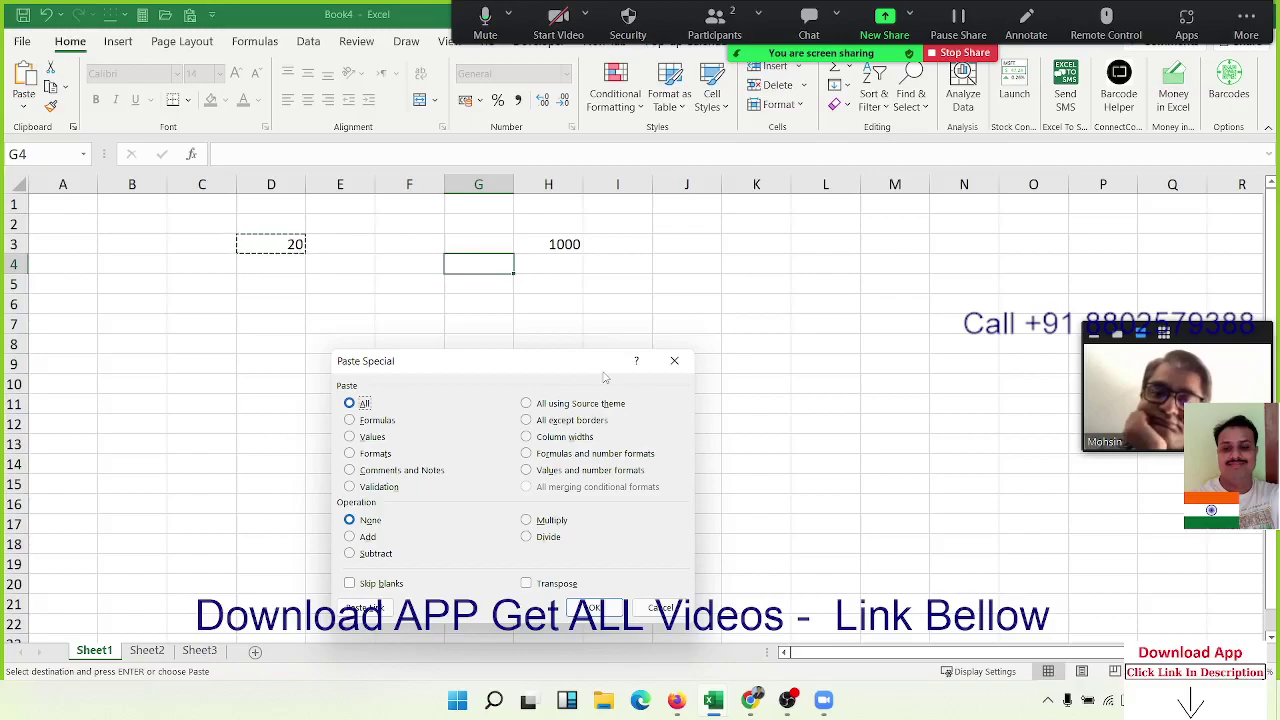
{"action": "key", "text": "Escape"}
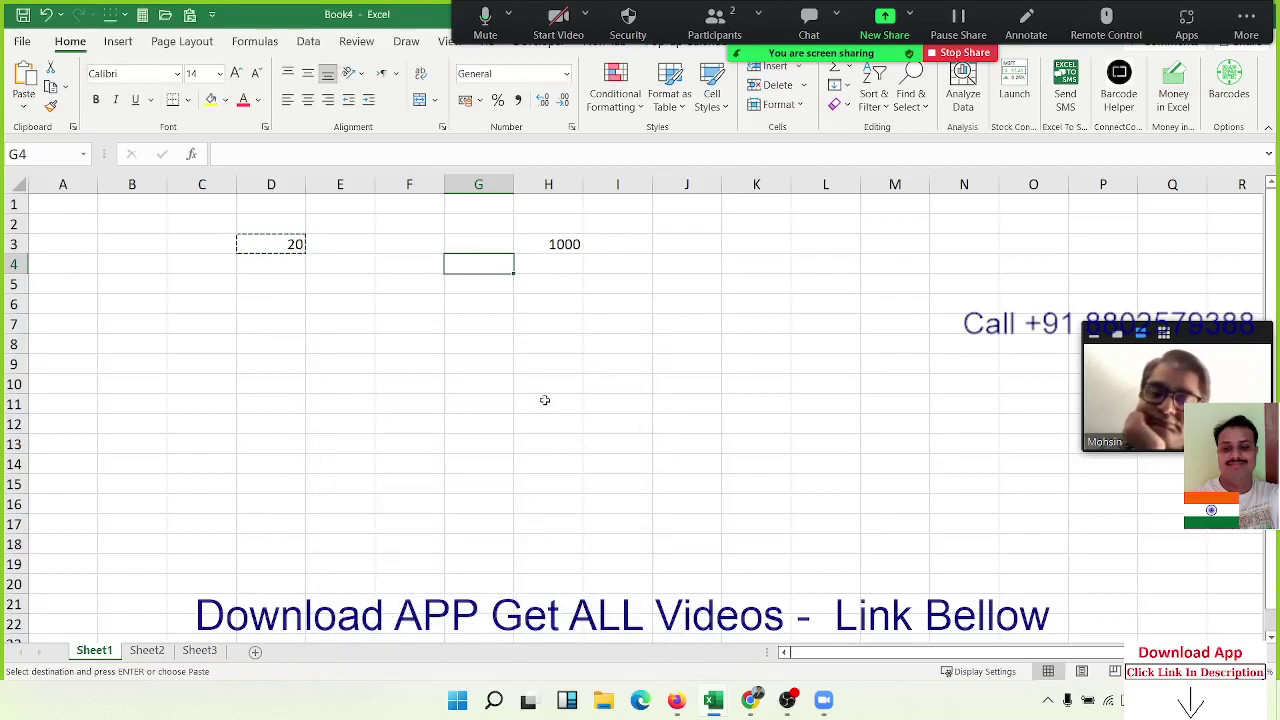
On Sheet2, enter 20% in A1 and 20 in B1.
{"action": "left_click", "coordinate": [147, 651]}
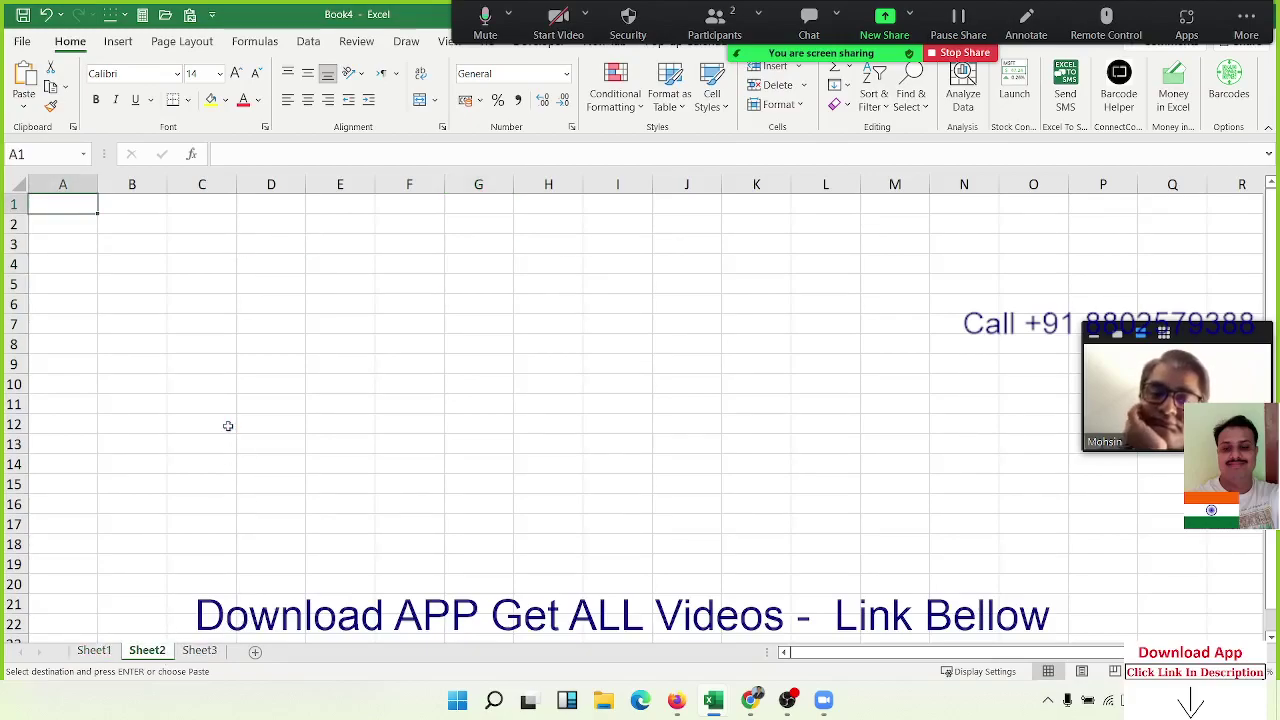
{"action": "scroll", "coordinate": [228, 426], "scroll_direction": "up", "scroll_amount": 4, "text": "ctrl"}
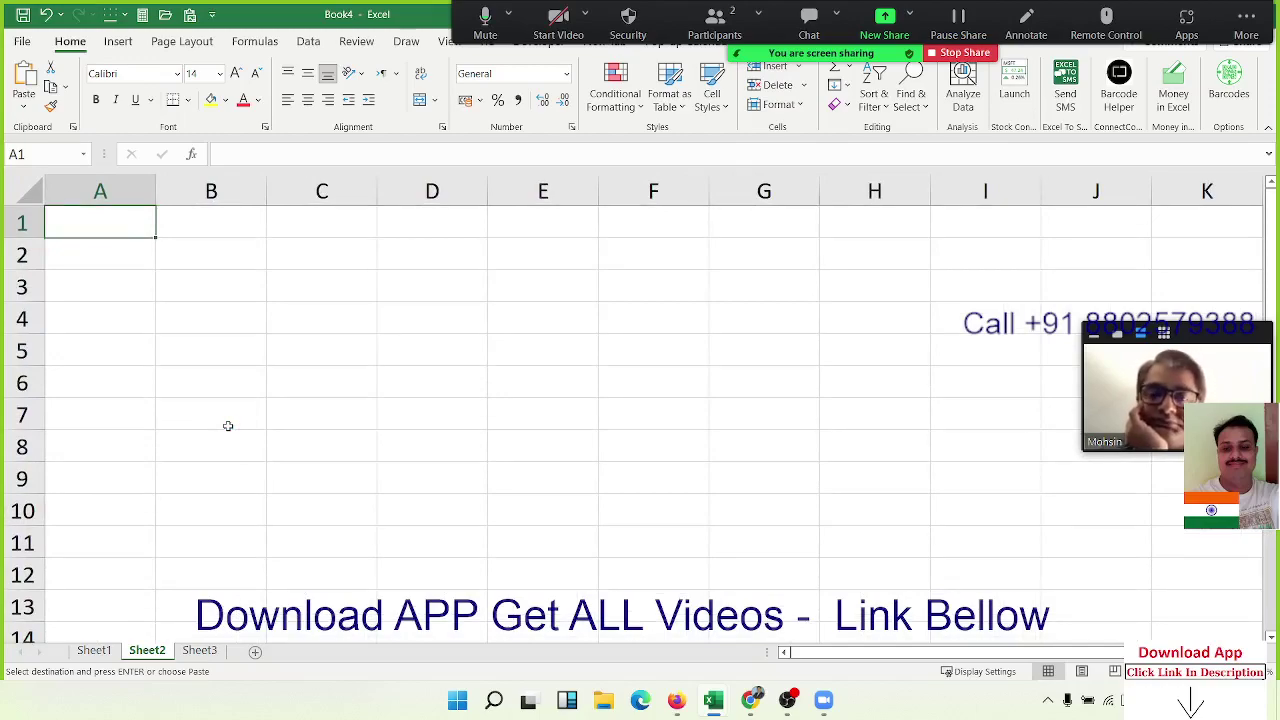
{"action": "type", "text": "20%"}
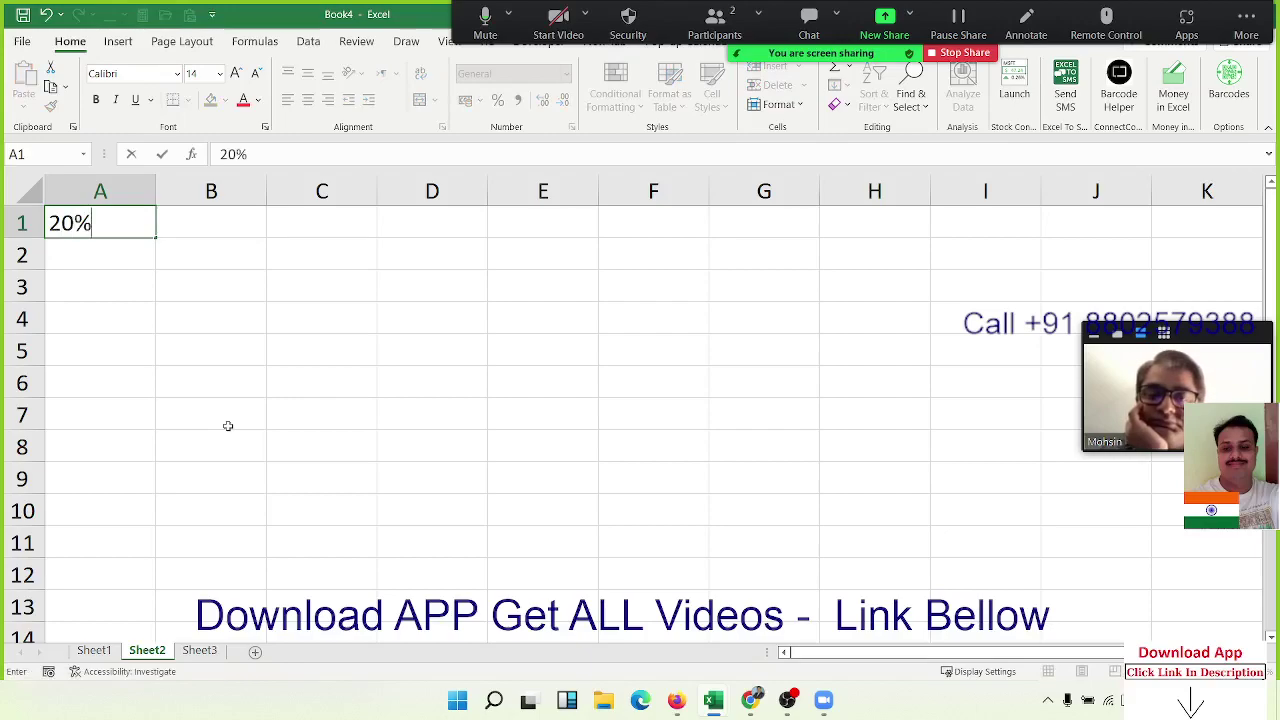
{"action": "key", "text": "Return"}
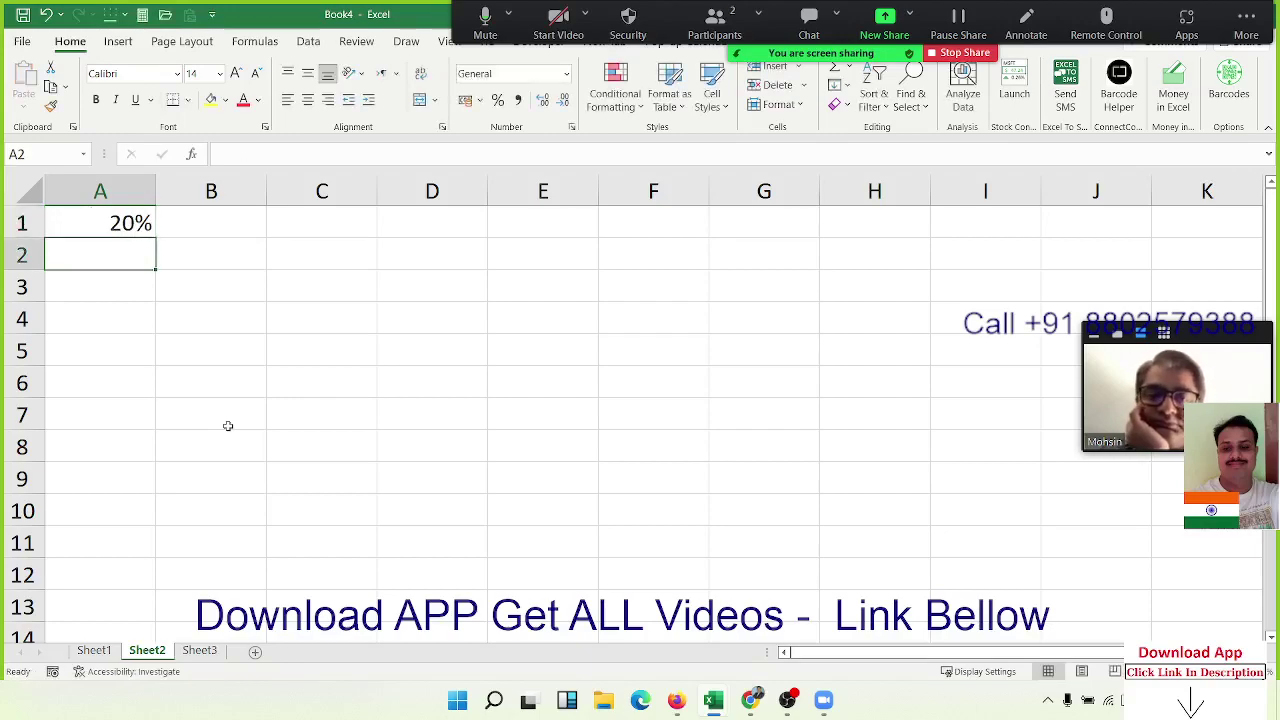
{"action": "key", "text": "Up"}
{"action": "key", "text": "Right"}
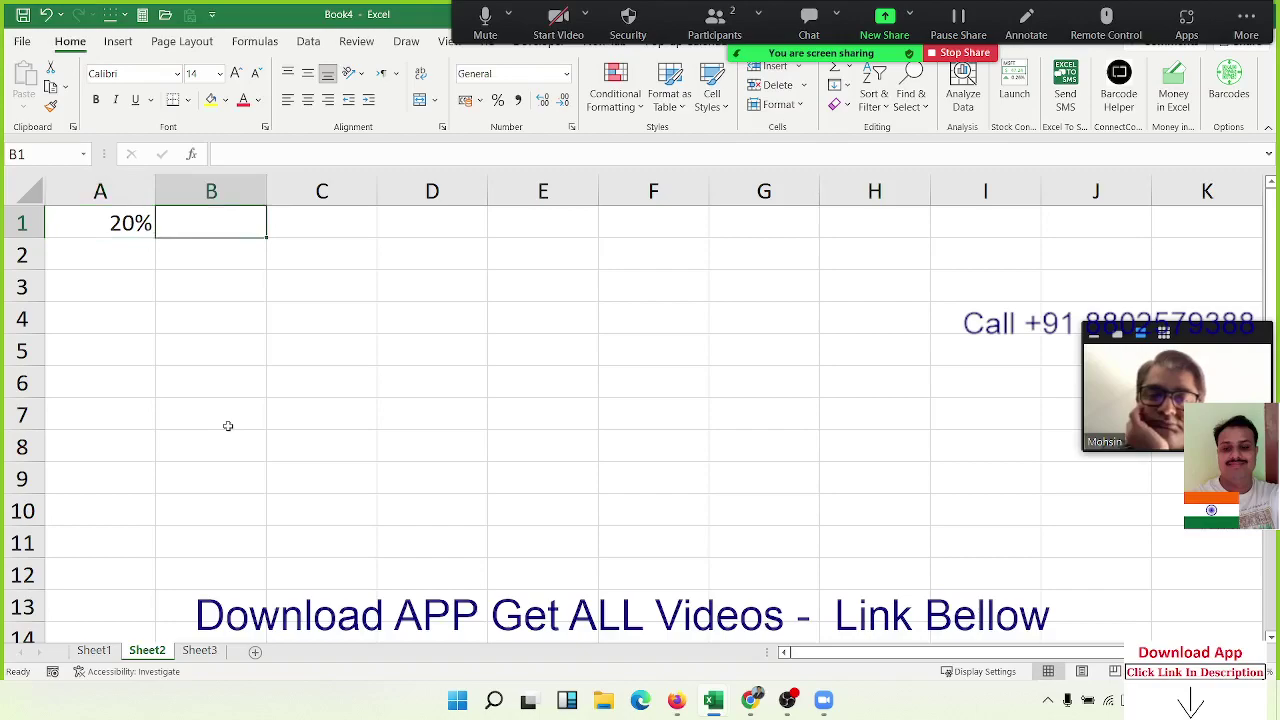
{"action": "type", "text": "20"}
{"action": "key", "text": "Return"}
Apply Percent Style to B1 so it displays 2000%.
{"action": "key", "text": "Up"}
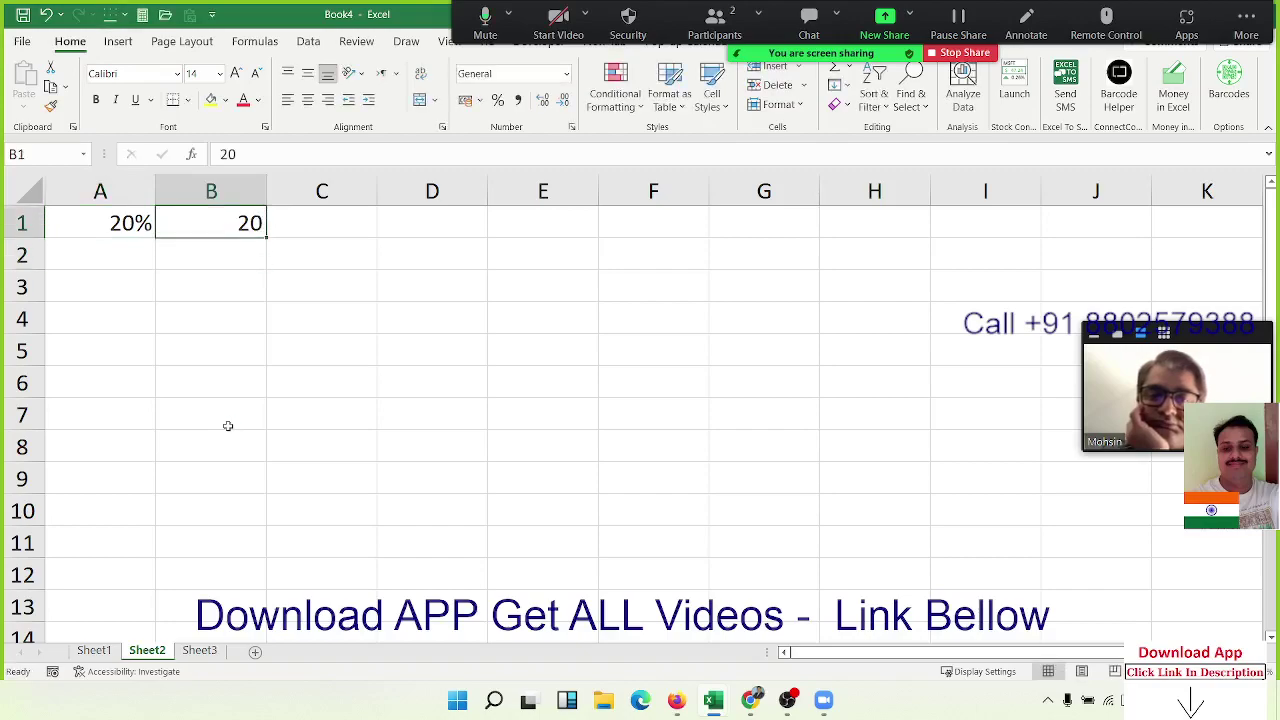
{"action": "left_click", "coordinate": [499, 100]}
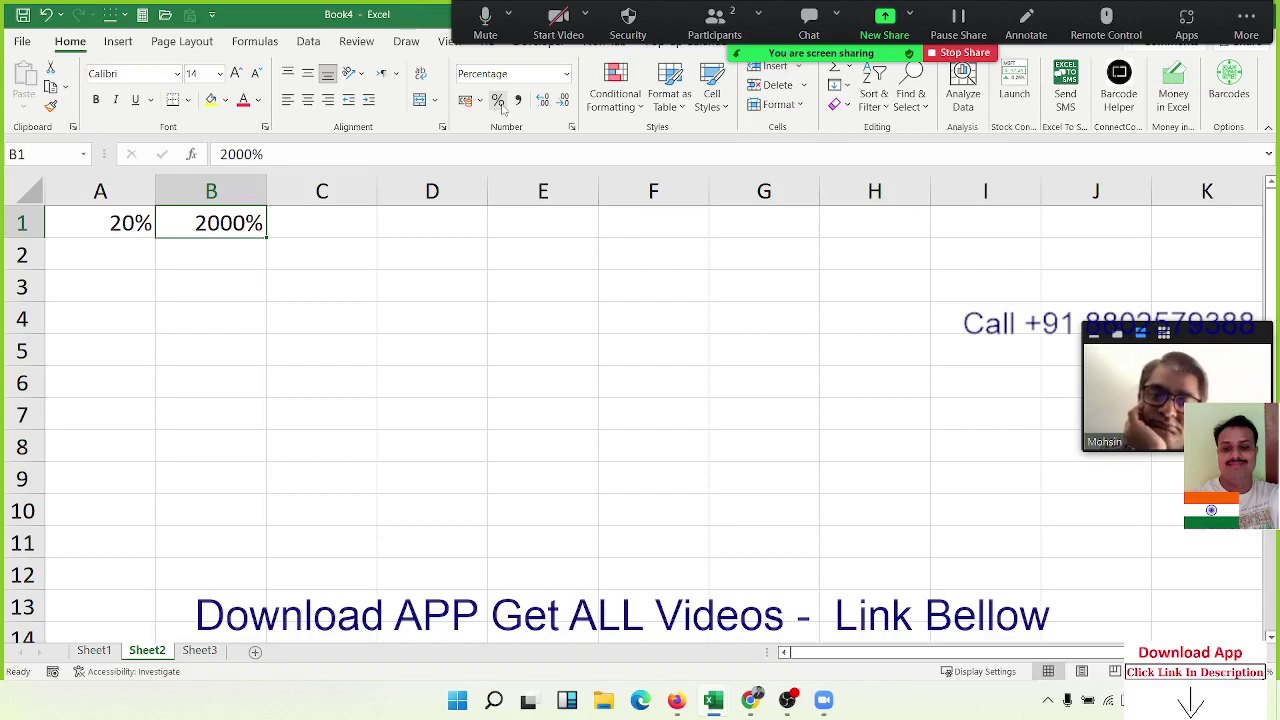
{"action": "key", "text": "Down"}
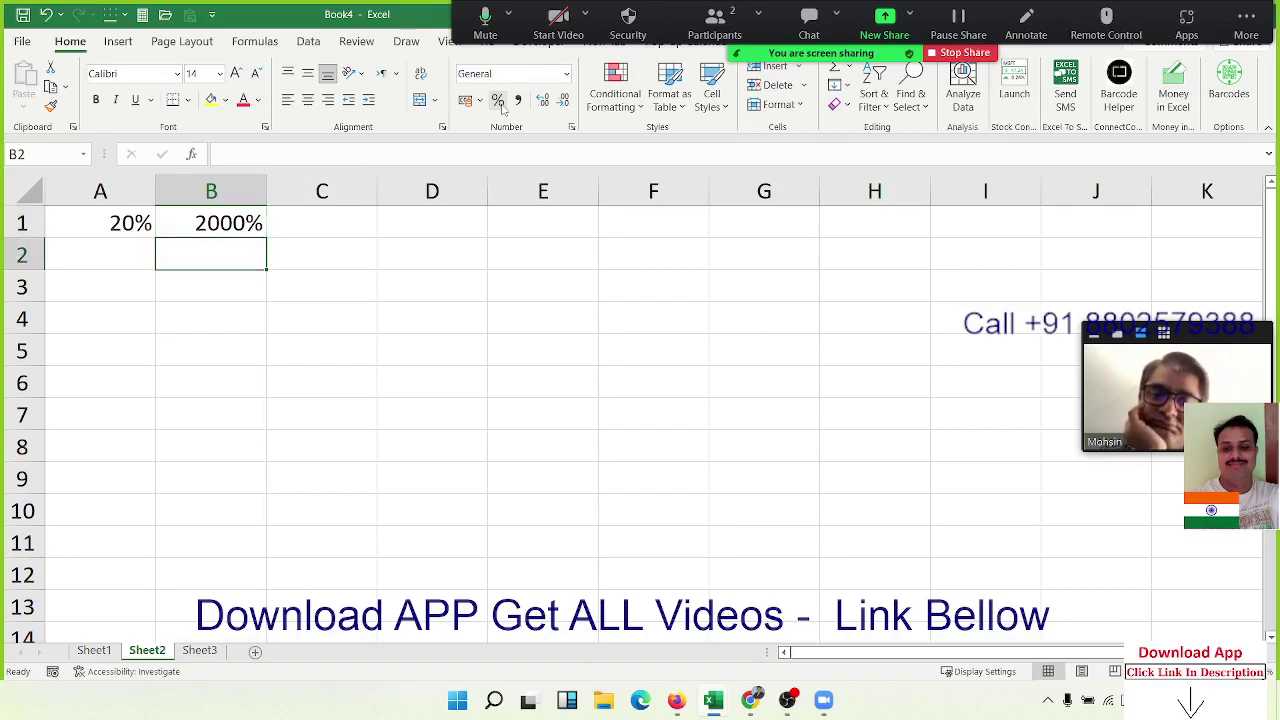
Add the note 1=100% in B2.
{"action": "type", "text": "1=100"}
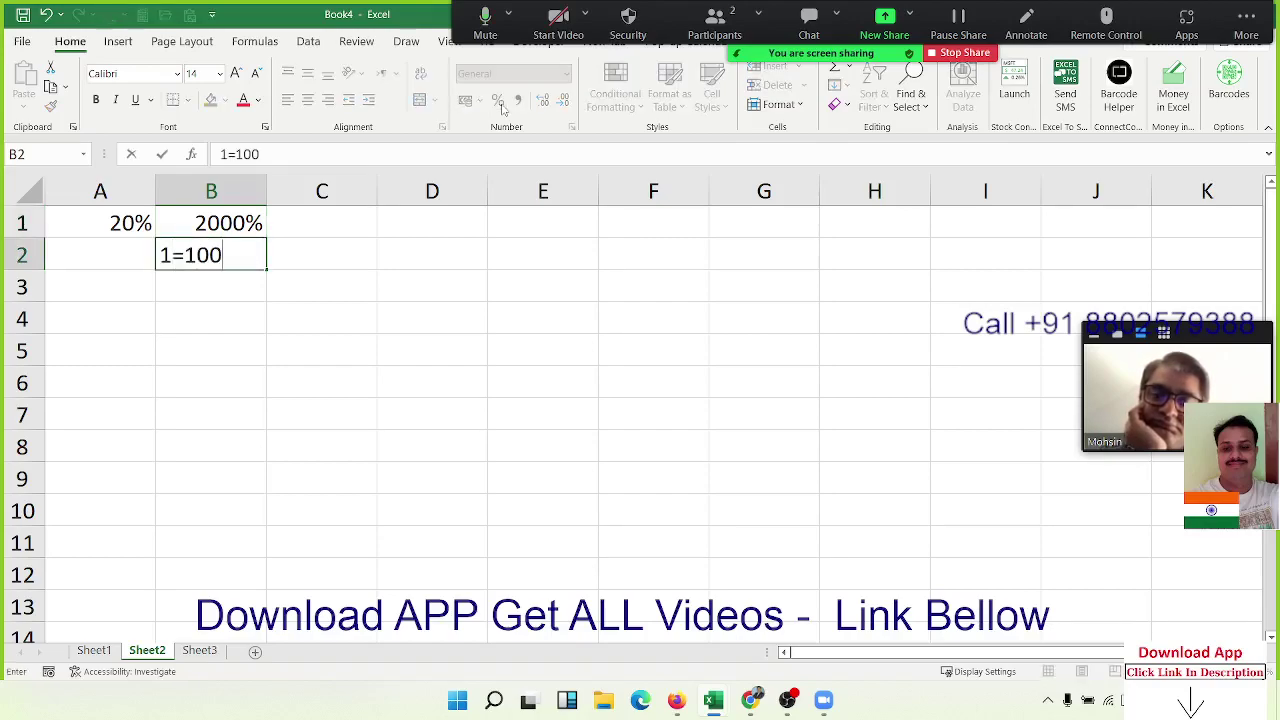
{"action": "type", "text": "%"}
{"action": "key", "text": "Return"}
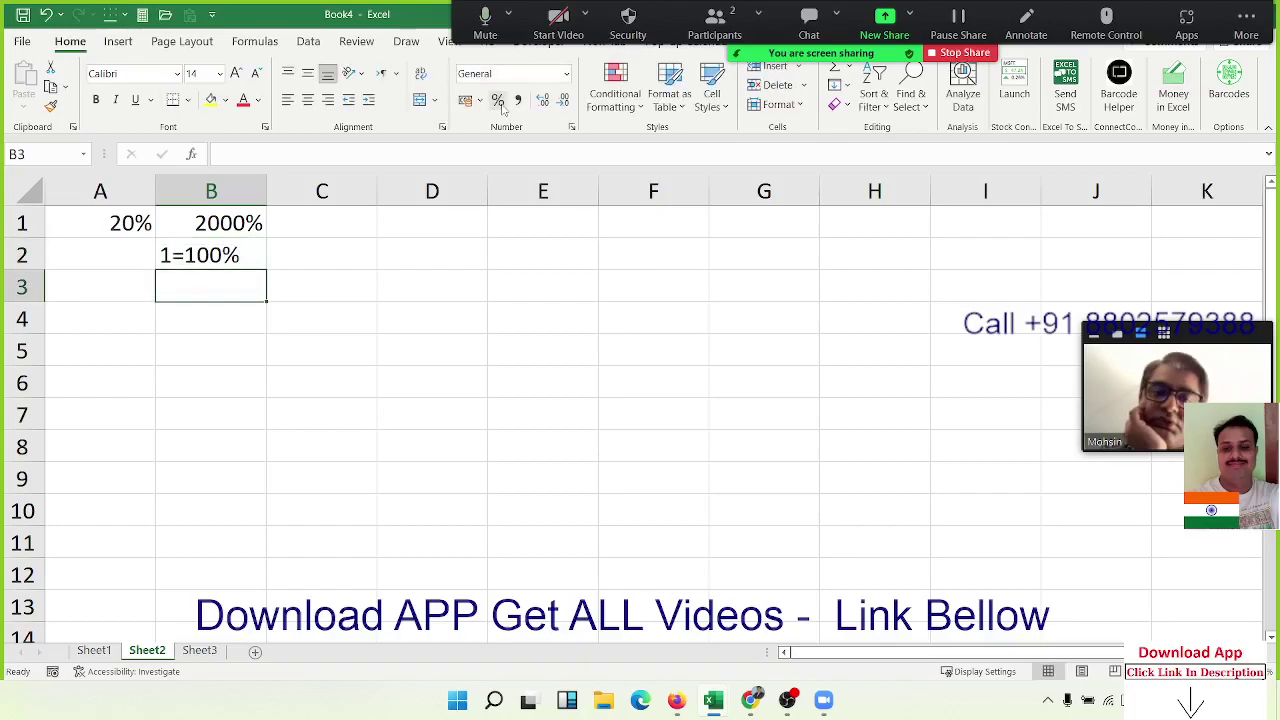
{"action": "key", "text": "Up"}
{"action": "key", "text": "Up"}
{"action": "key", "text": "Right"}
Enter 0.20 in C1 and apply Percent Style so it shows 20%.
{"action": "type", "text": "0"}
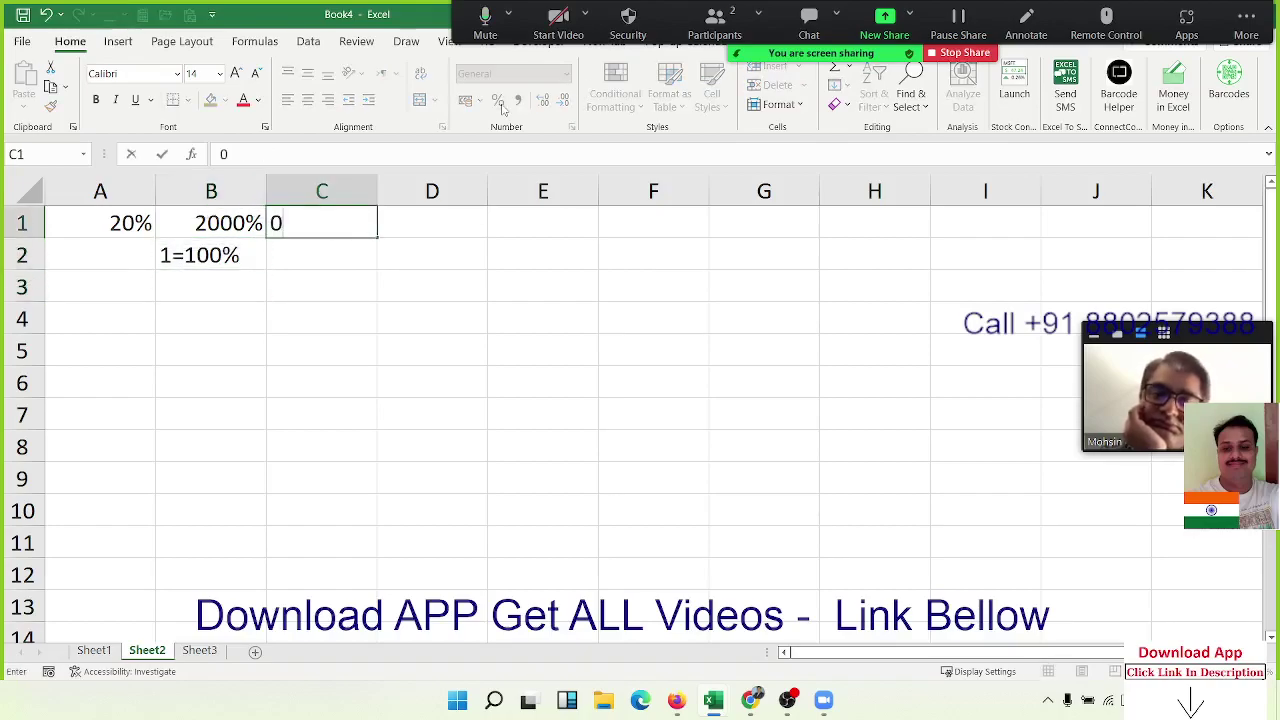
{"action": "type", "text": ".20"}
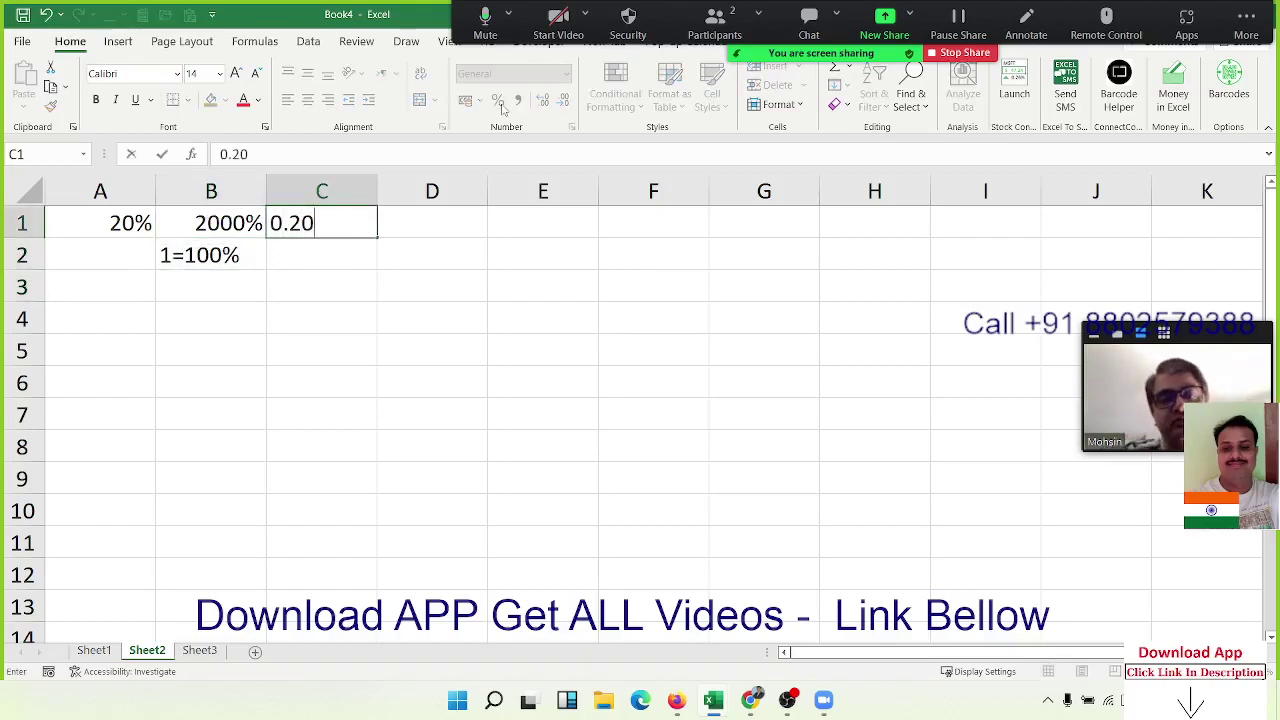
{"action": "key", "text": "Return"}
{"action": "key", "text": "Up"}
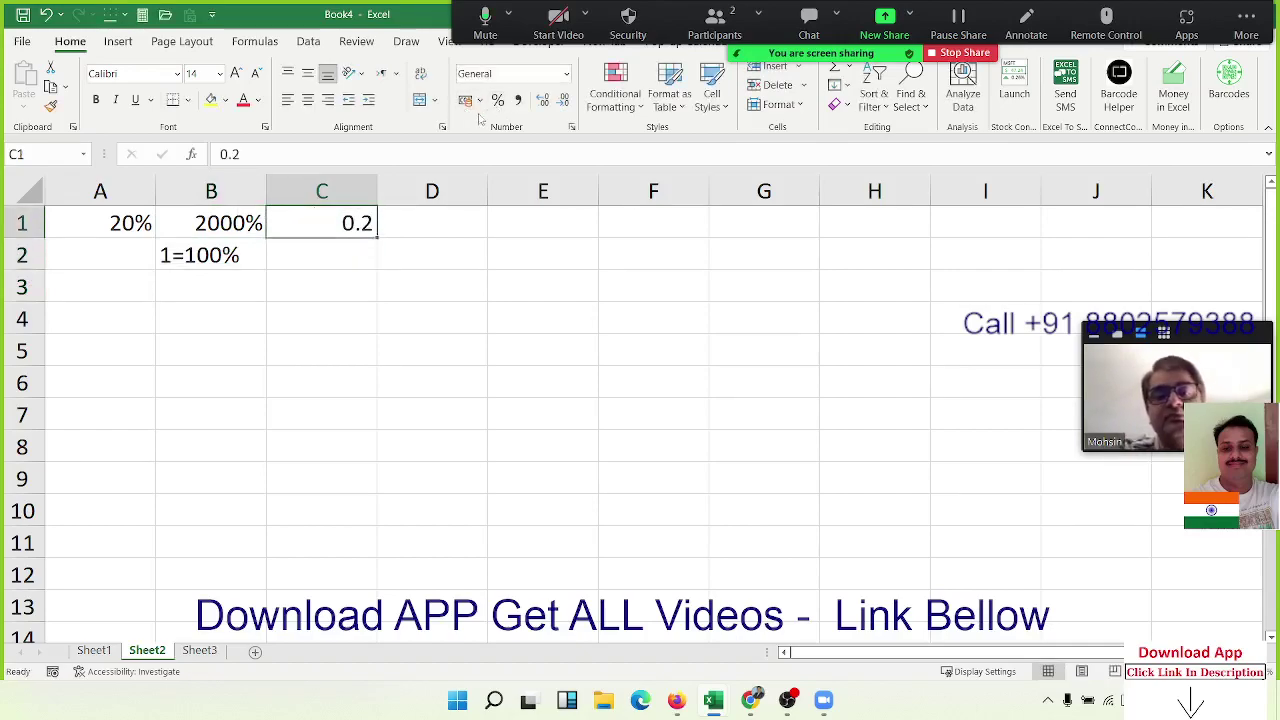
{"action": "left_click", "coordinate": [494, 104]}
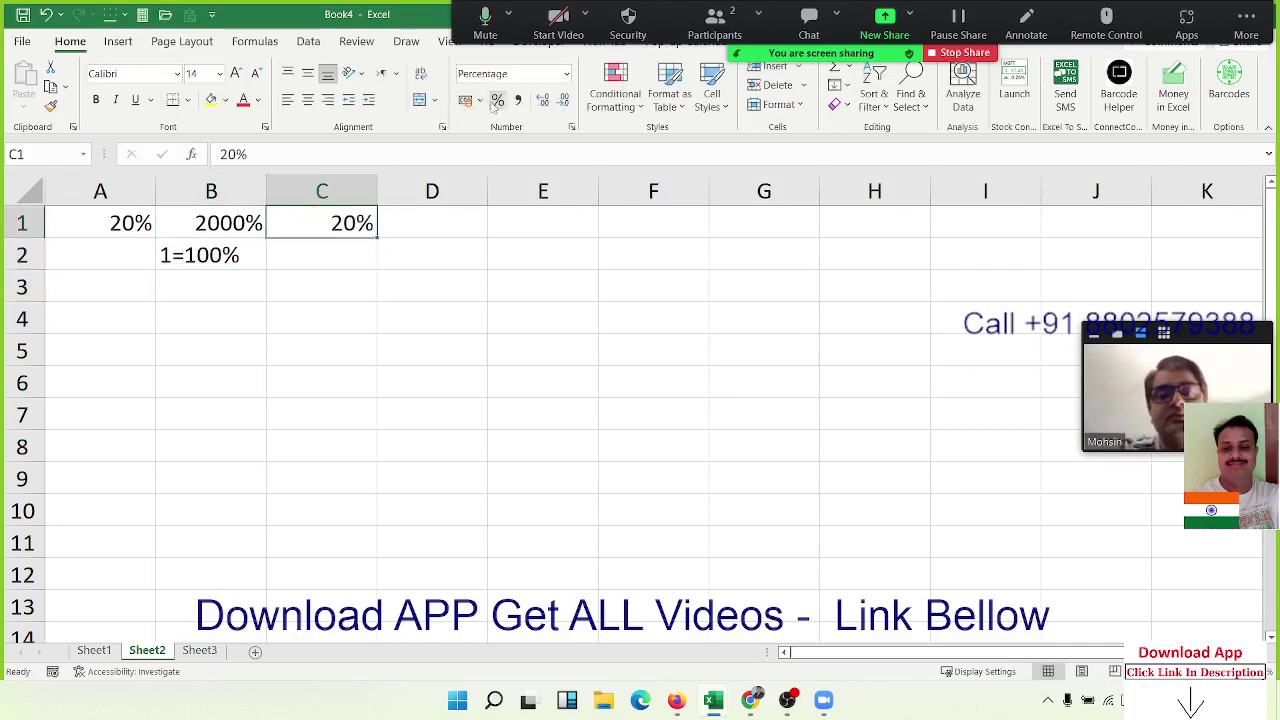
Label cell A4 with %.
{"action": "left_click", "coordinate": [151, 321]}
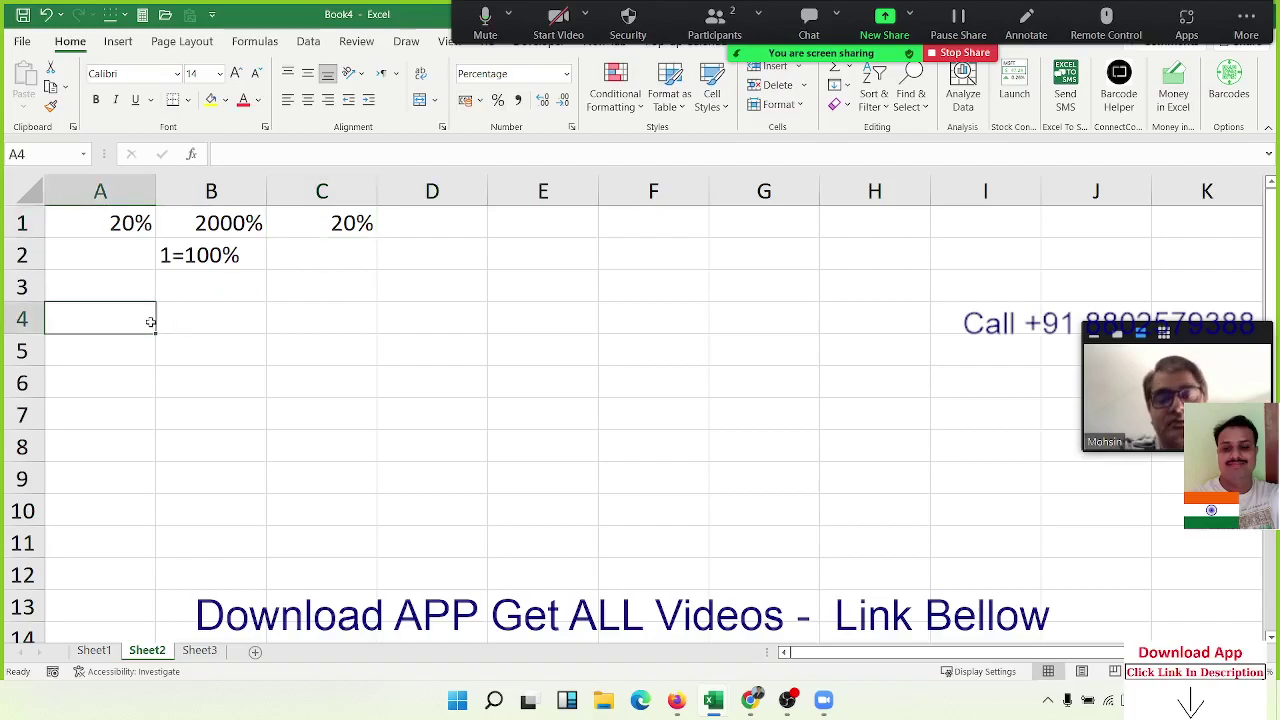
{"action": "type", "text": "%"}
{"action": "key", "text": "Return"}
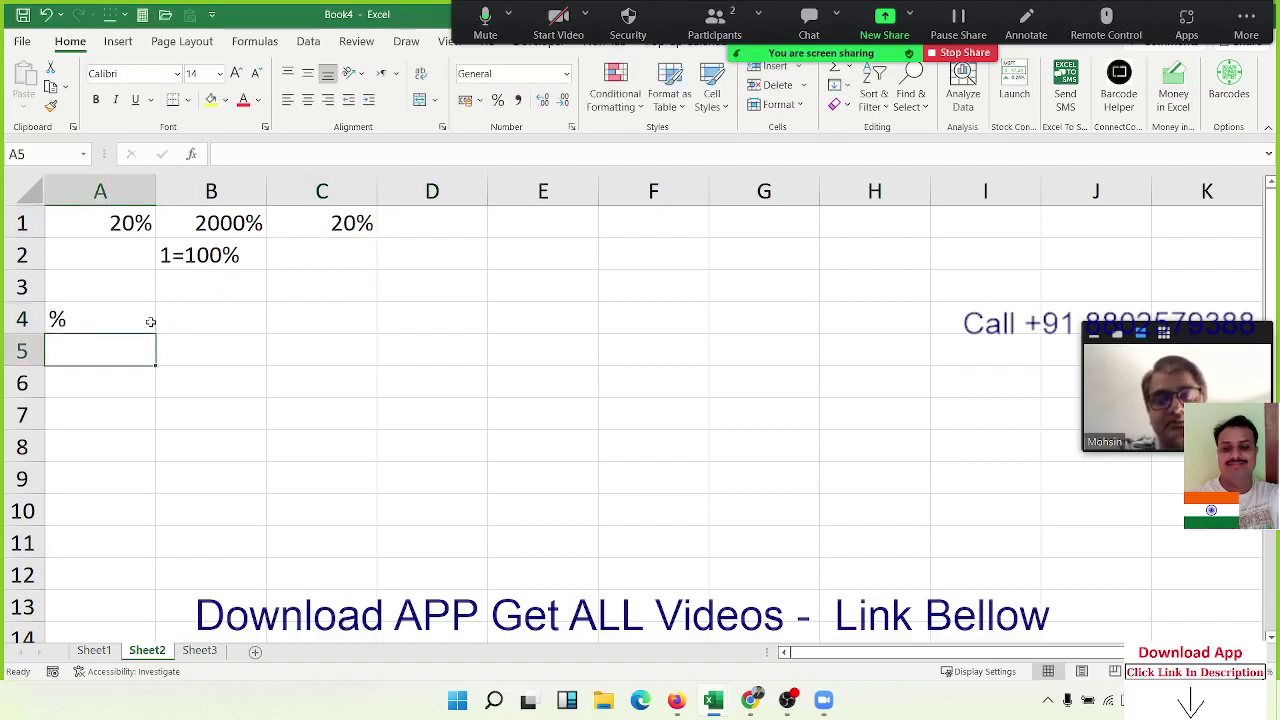
Enter =RANDBETWEEN(10,90) in A5 and fill it across A5:F12.
{"action": "type", "text": "=ra"}
{"action": "key", "text": "Down"}
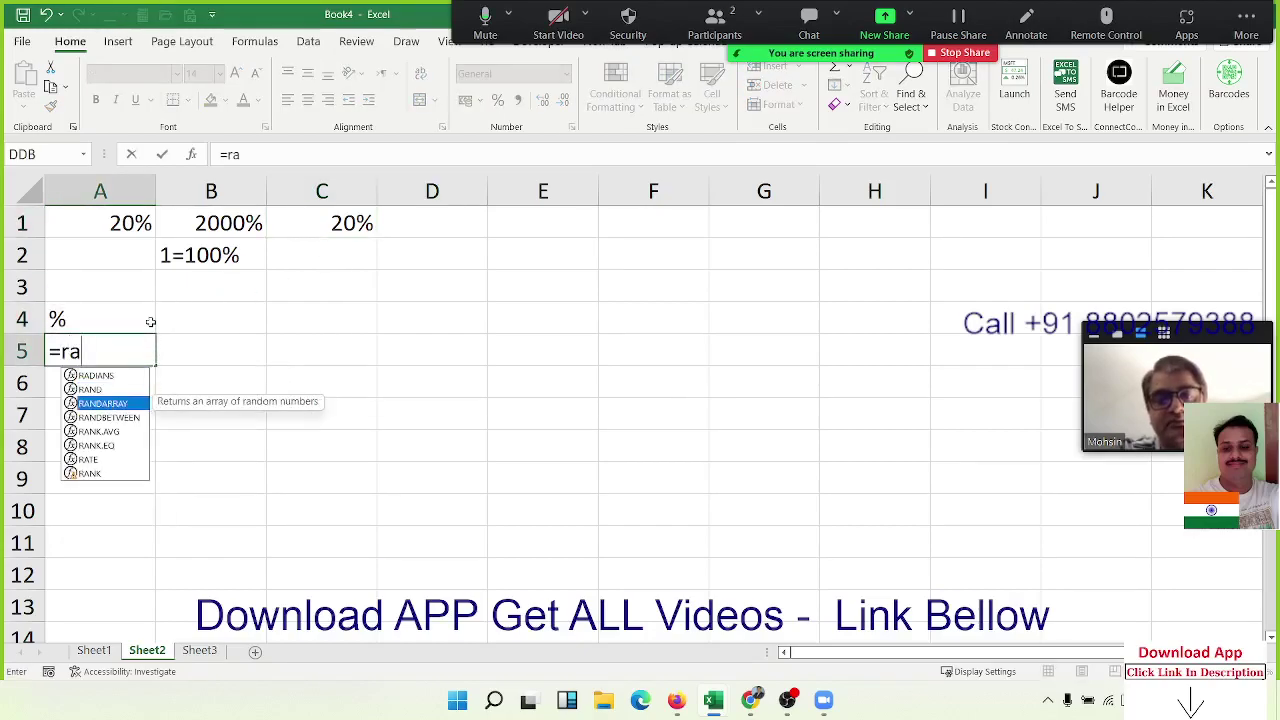
{"action": "key", "text": "Down"}
{"action": "key", "text": "Tab"}
{"action": "type", "text": "1"}
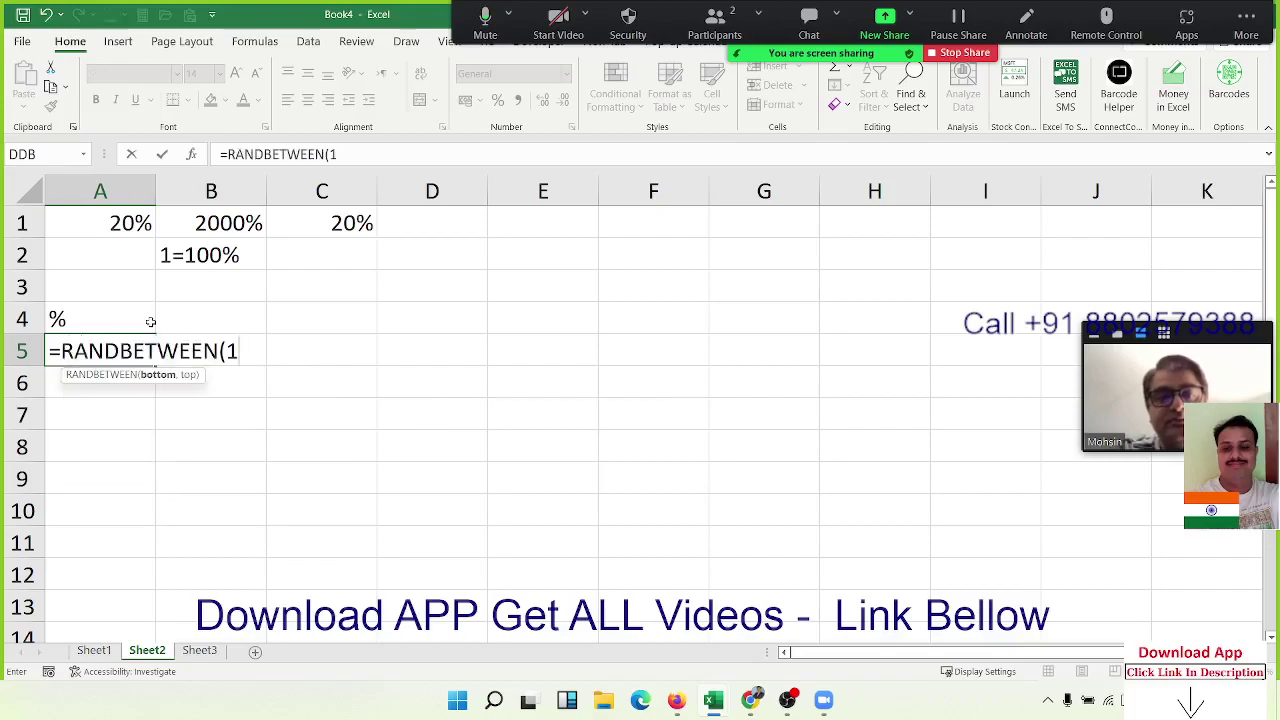
{"action": "type", "text": "0,90"}
{"action": "key", "text": "Return"}
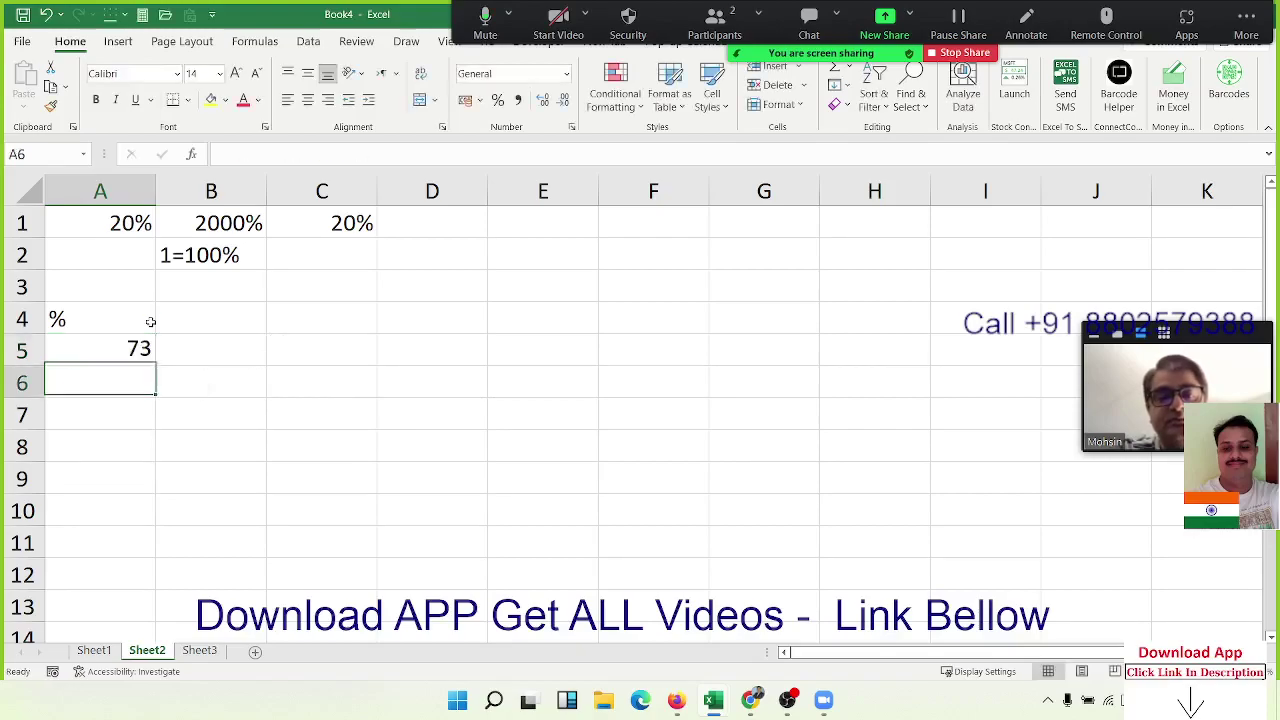
{"action": "mouse_move", "coordinate": [132, 355]}
{"action": "left_mouse_down"}
{"action": "mouse_move", "coordinate": [301, 434]}
{"action": "mouse_move", "coordinate": [692, 574]}
{"action": "left_mouse_up"}
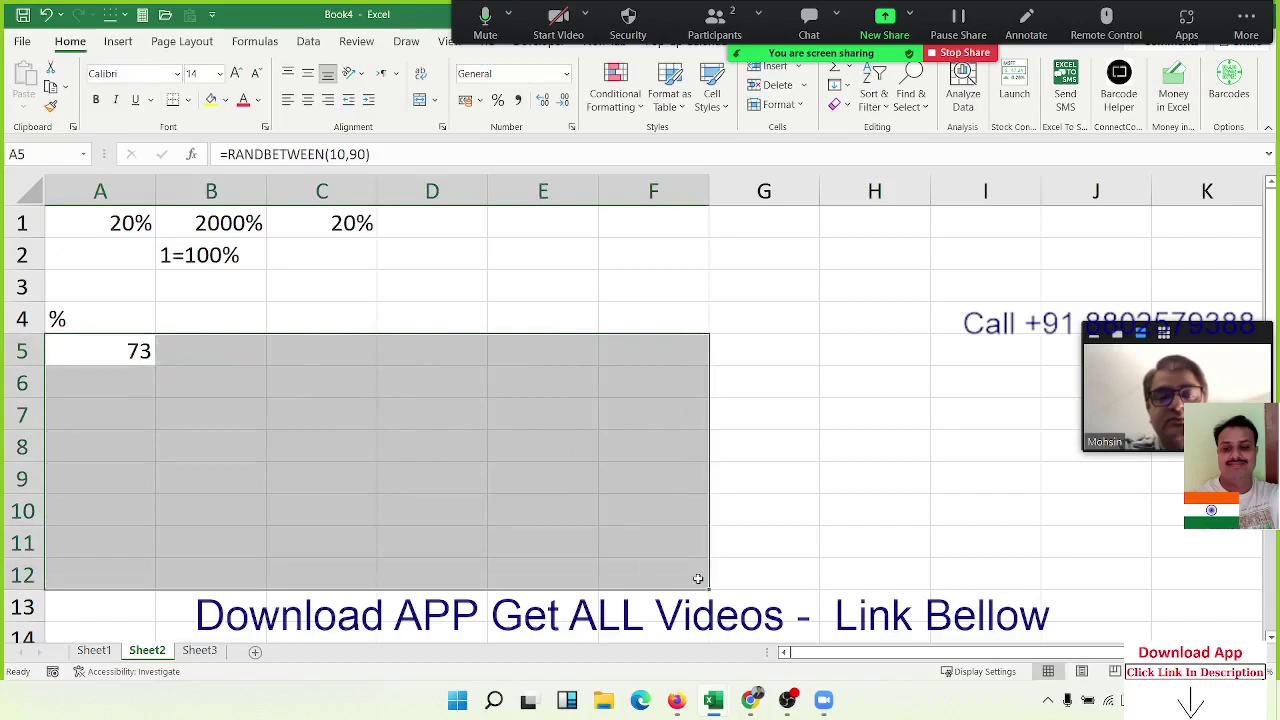
{"action": "key", "text": "ctrl+r"}
{"action": "key", "text": "ctrl+d"}
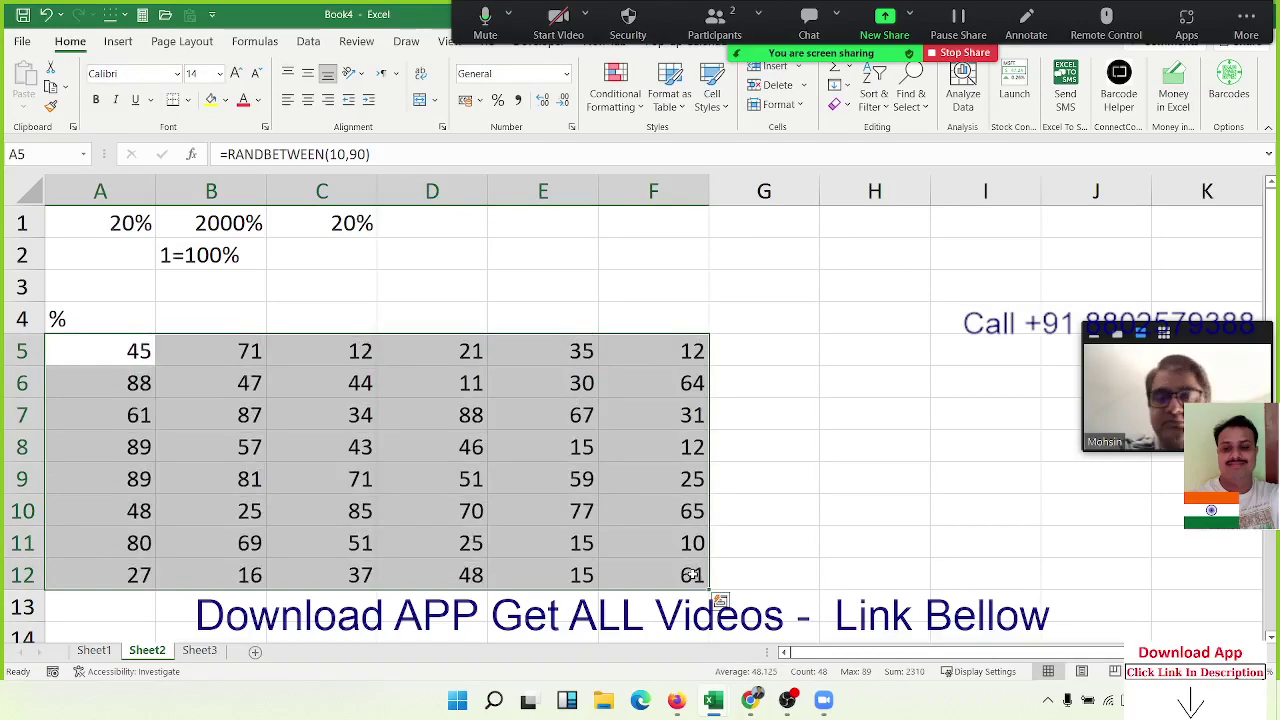
Copy A5:F12 and paste it back as values, freezing the random numbers.
{"action": "key", "text": "ctrl+c"}
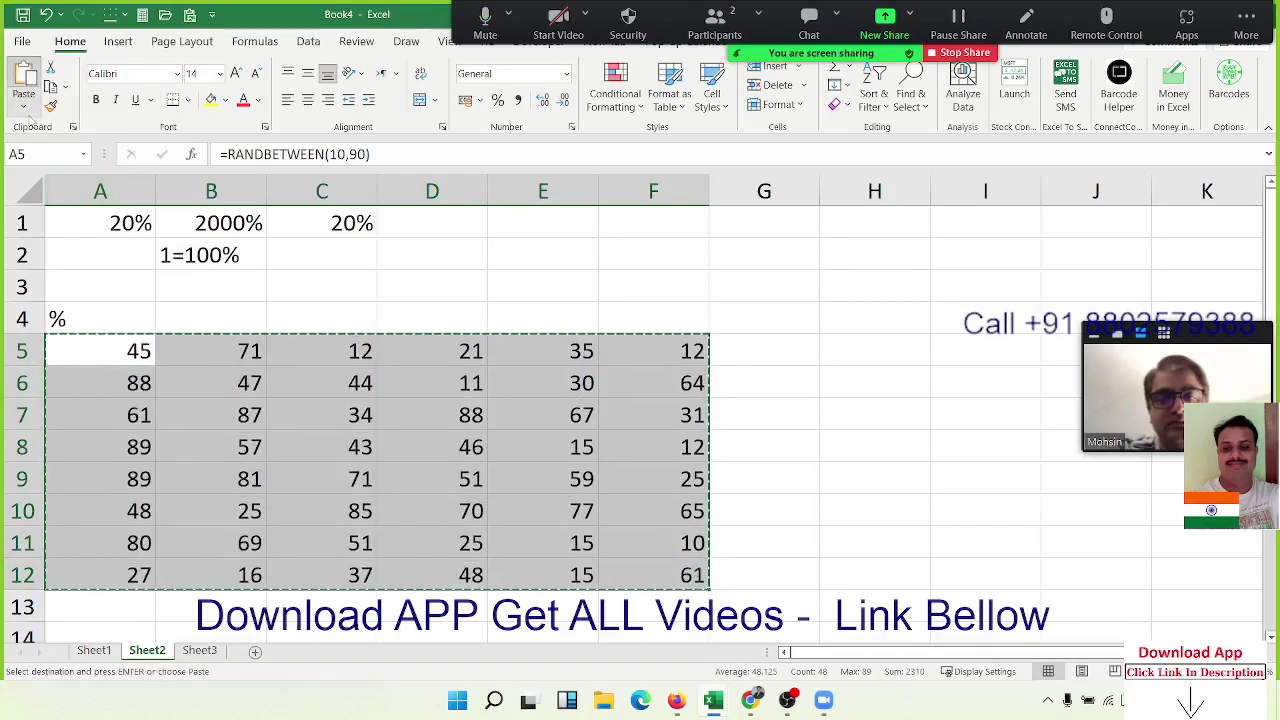
{"action": "left_click", "coordinate": [23, 104]}
{"action": "left_click", "coordinate": [21, 234]}
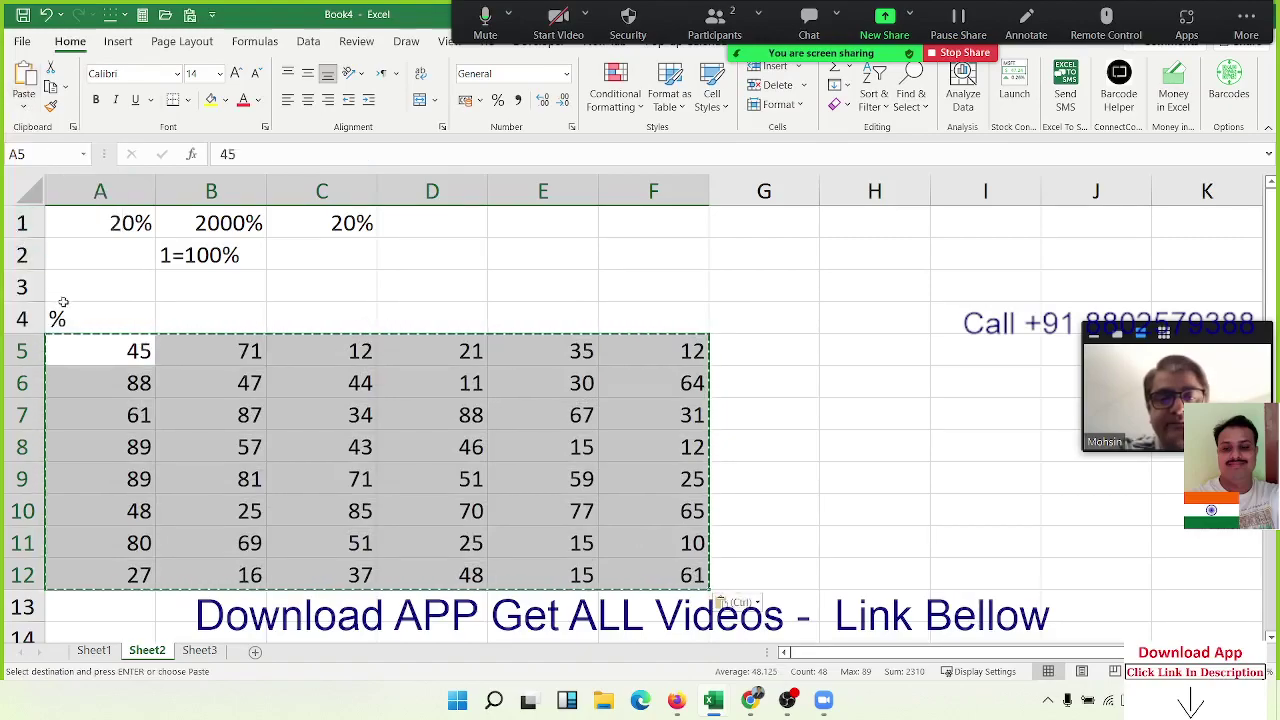
{"action": "key", "text": "Escape"}
{"action": "left_click", "coordinate": [93, 343]}
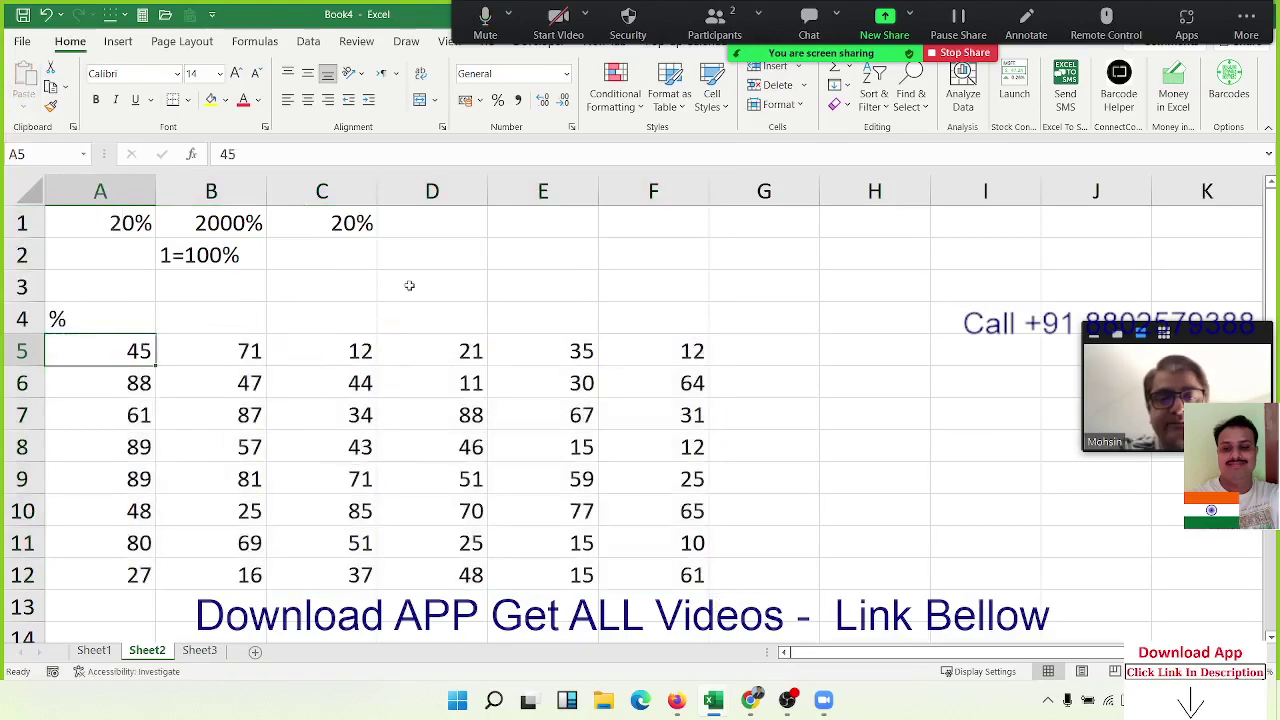
{"action": "left_click", "coordinate": [453, 262]}
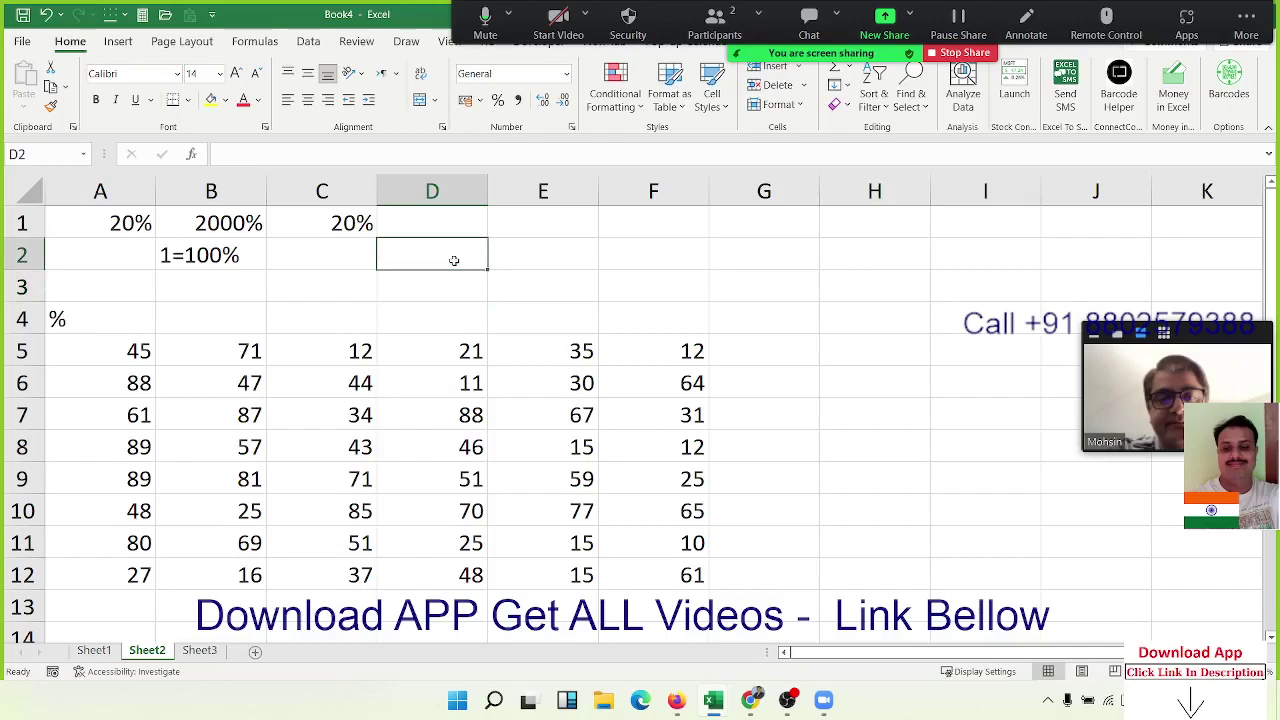
Enter 500 in D2, 45% in E2, and =D2*E2 in F2 giving 225.
{"action": "type", "text": "500"}
{"action": "key", "text": "Tab"}
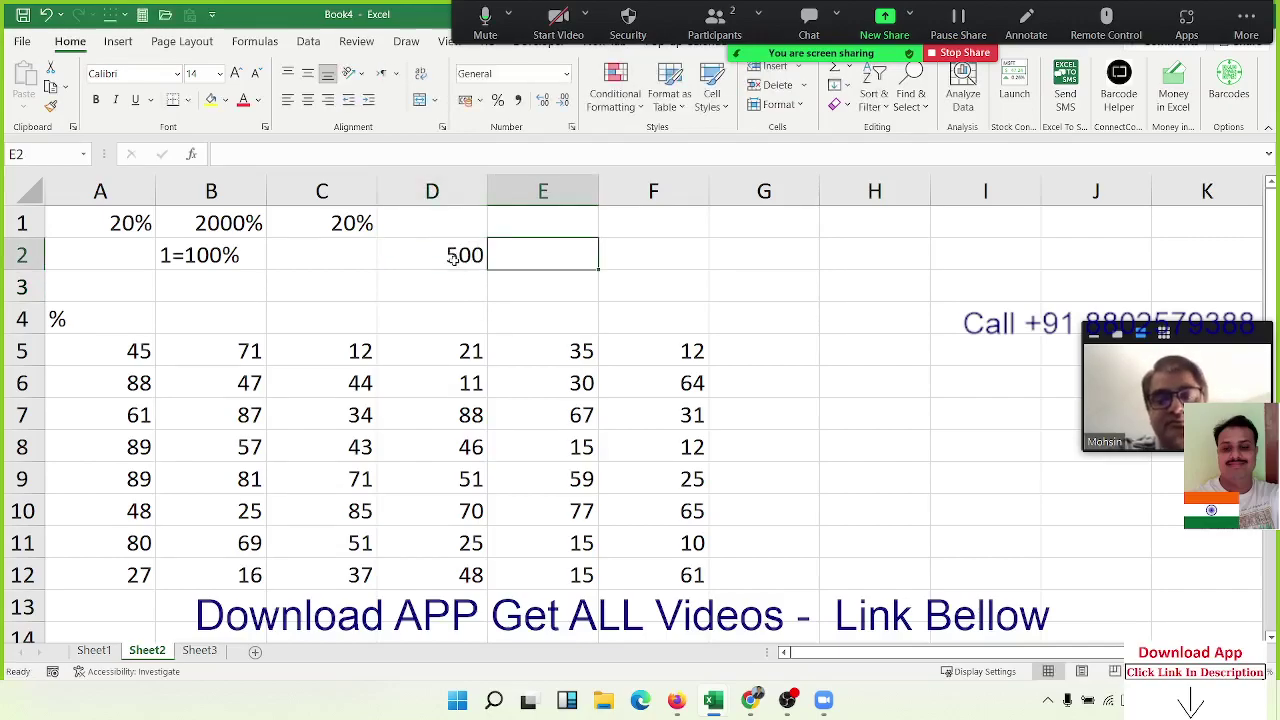
{"action": "type", "text": "45"}
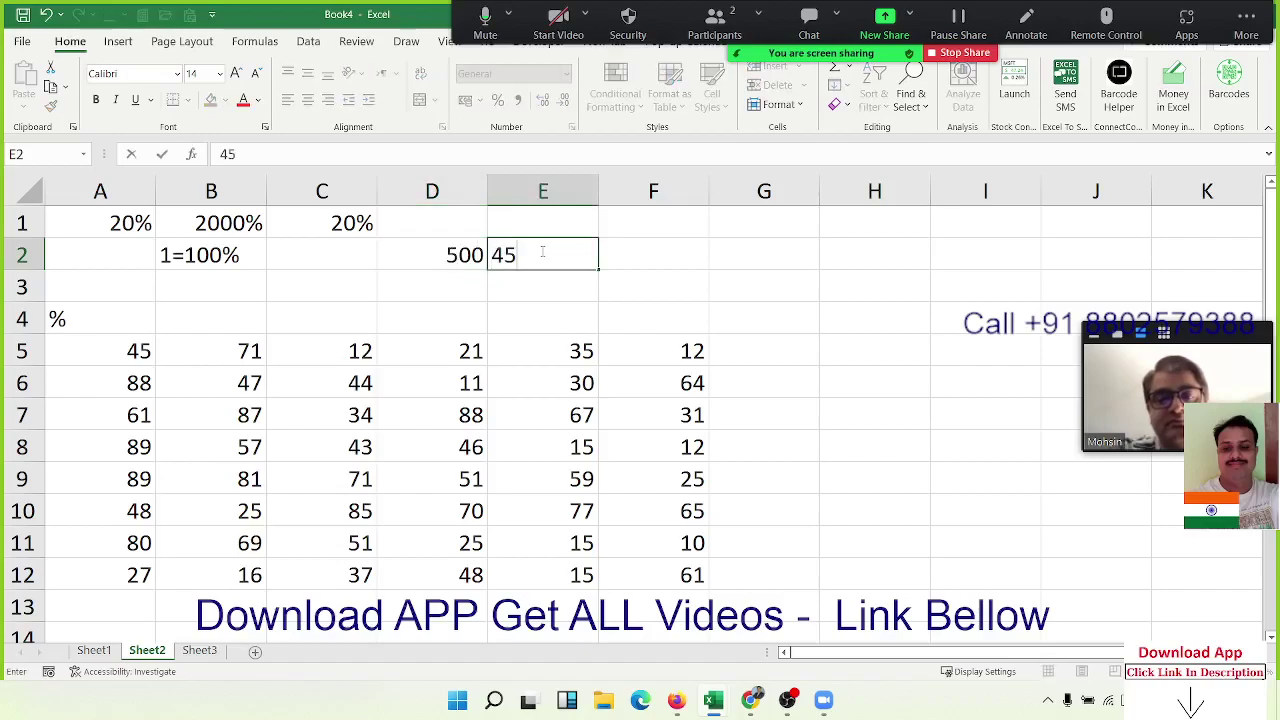
{"action": "type", "text": "%"}
{"action": "key", "text": "Return"}
{"action": "key", "text": "Right"}
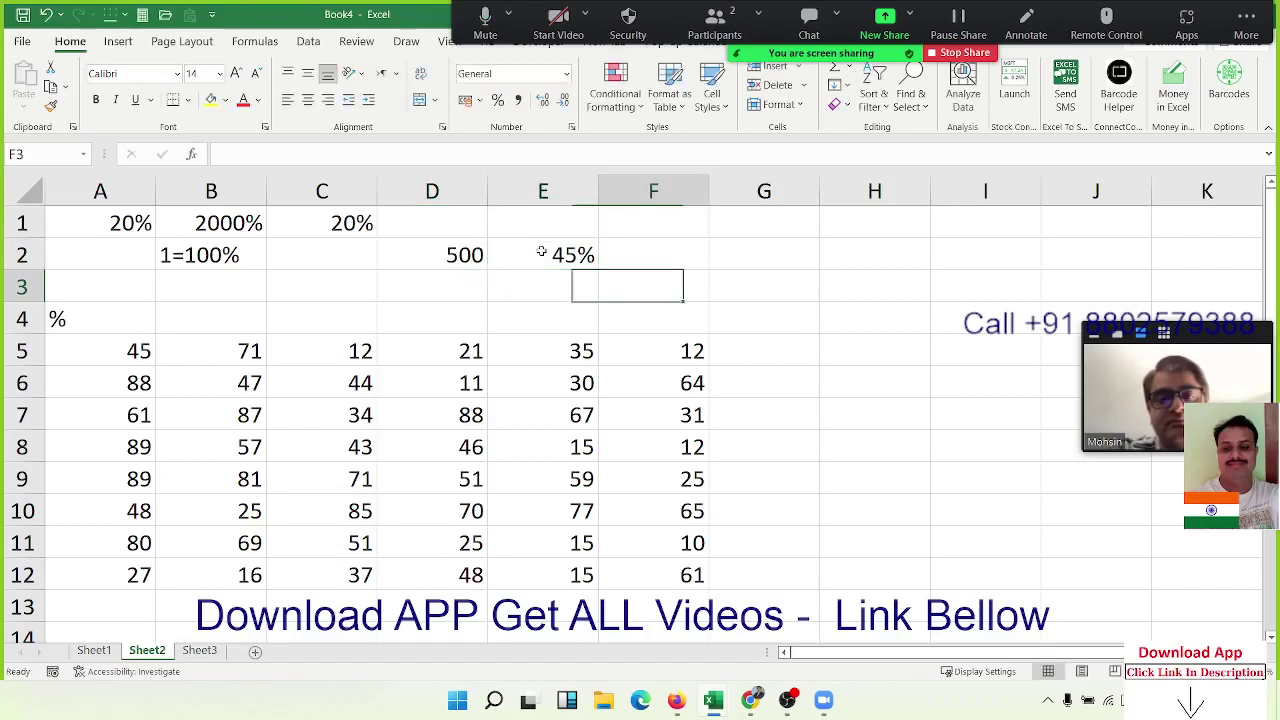
{"action": "key", "text": "Up"}
{"action": "type", "text": "="}
{"action": "key", "text": "Left"}
{"action": "key", "text": "Left"}
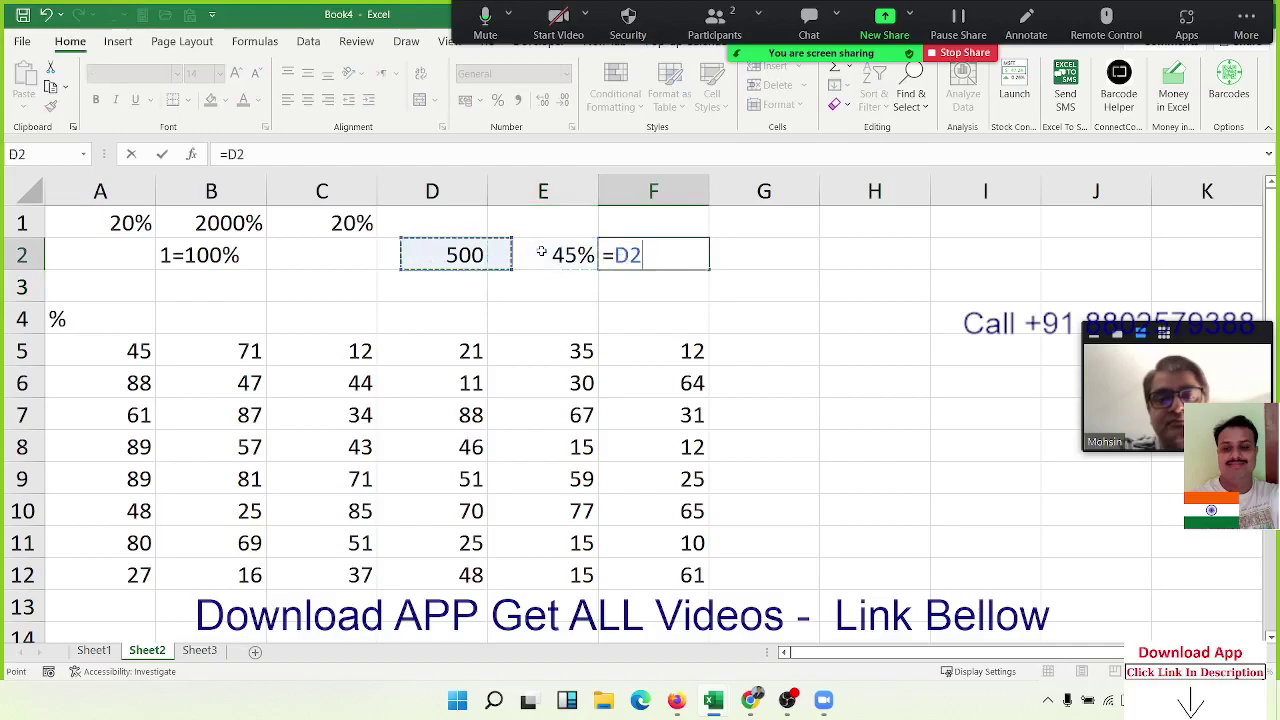
{"action": "type", "text": "*"}
{"action": "key", "text": "Left"}
{"action": "key", "text": "Down"}
{"action": "key", "text": "Up"}
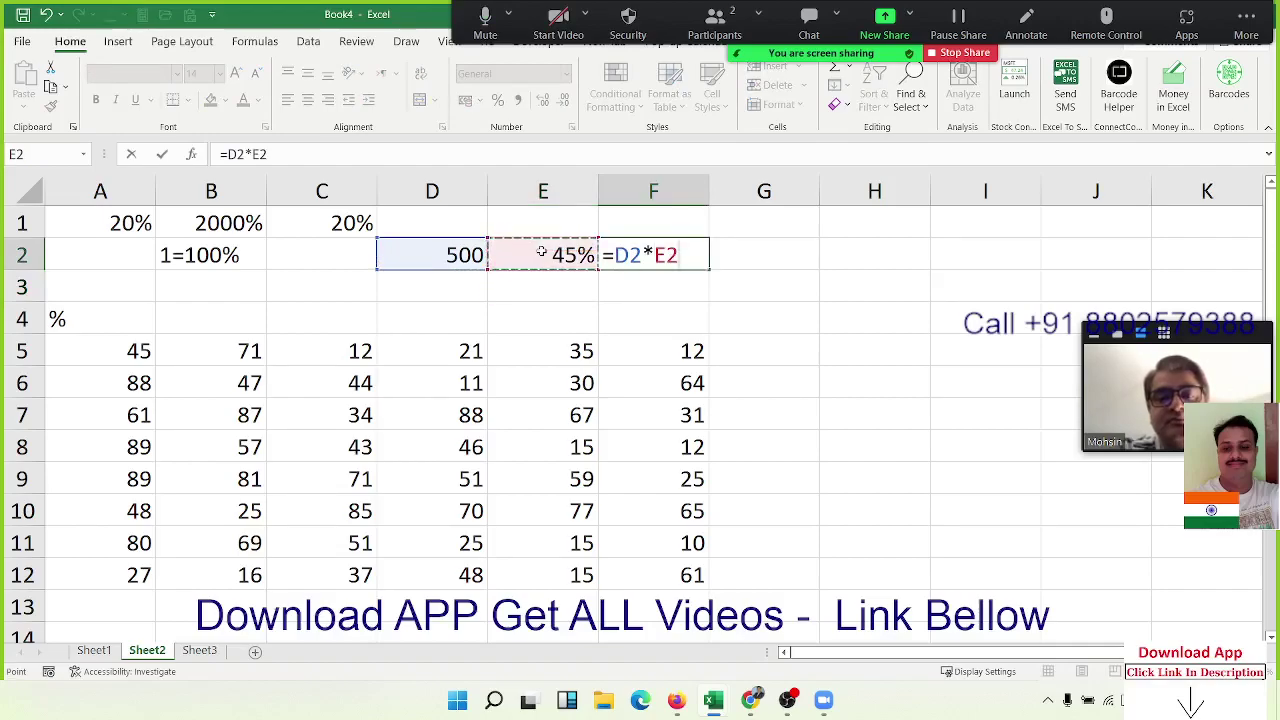
{"action": "key", "text": "Return"}
Enter 45 in E3 and =D2*E3/100 in F3, also giving 225.
{"action": "key", "text": "Left"}
{"action": "type", "text": "4"}
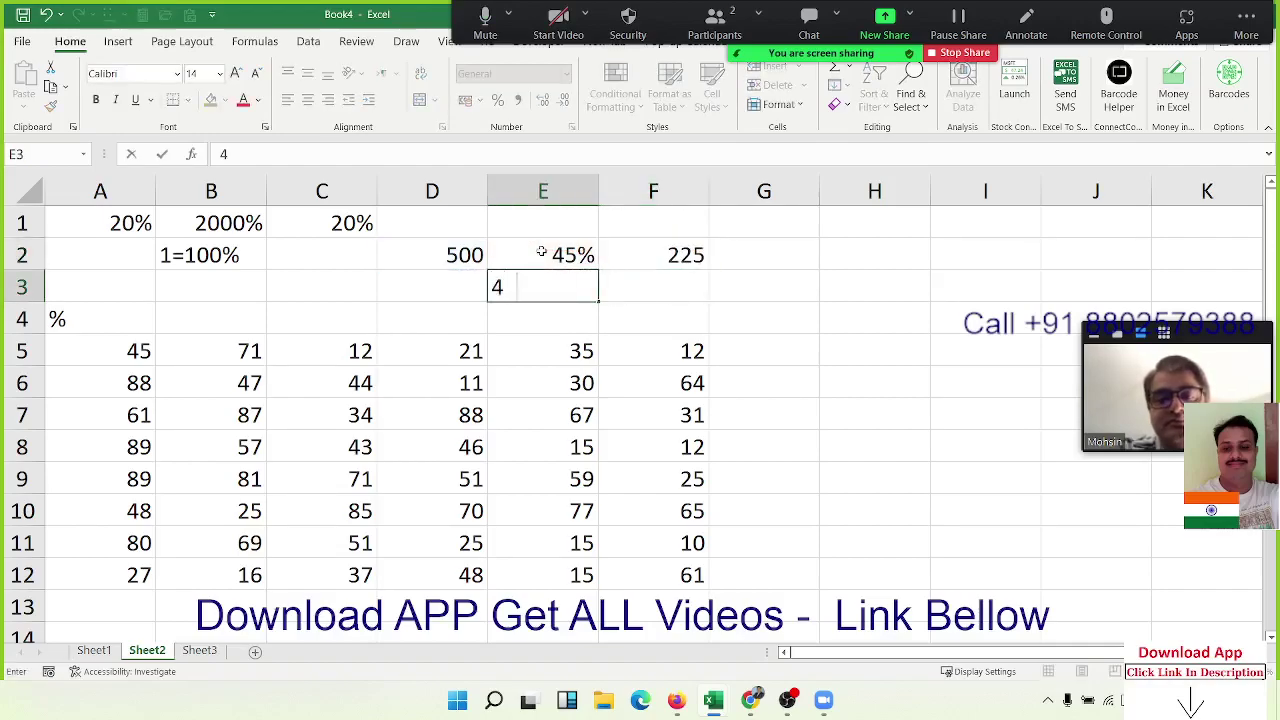
{"action": "type", "text": "5"}
{"action": "key", "text": "Right"}
{"action": "type", "text": "="}
{"action": "key", "text": "Left"}
{"action": "key", "text": "Left"}
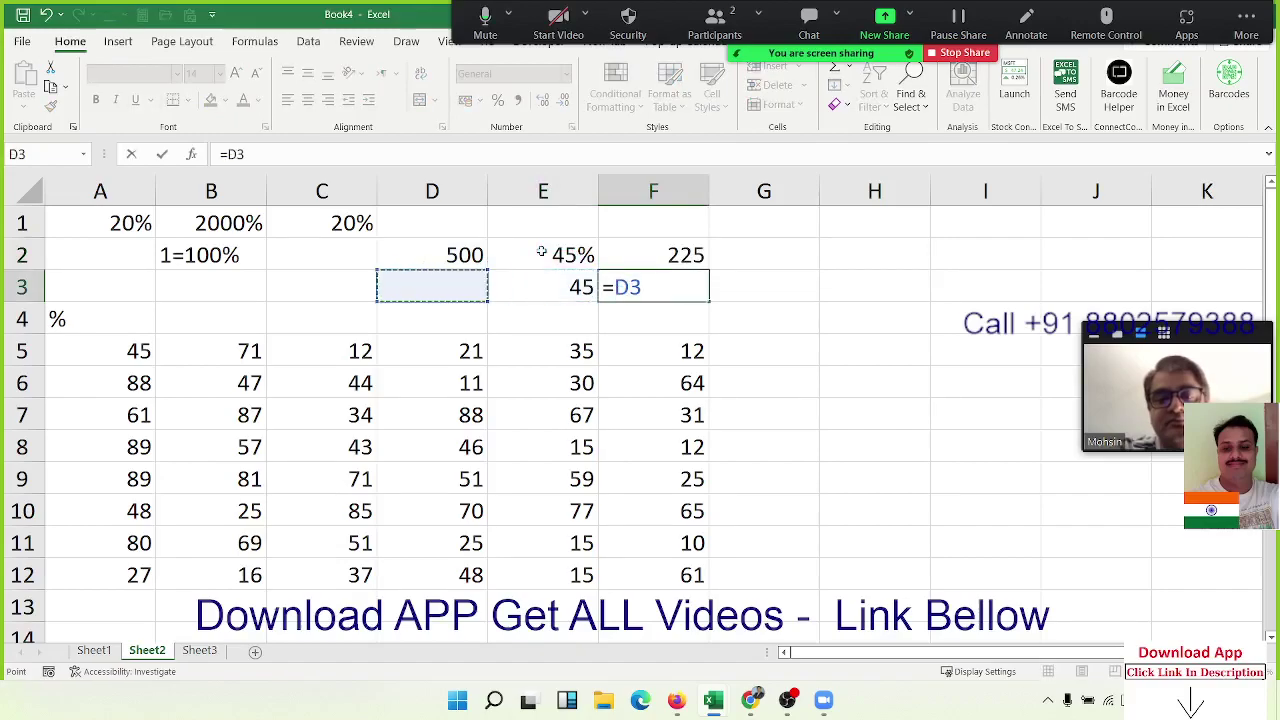
{"action": "key", "text": "Up"}
{"action": "type", "text": "*"}
{"action": "key", "text": "Left"}
{"action": "key", "text": "Return"}
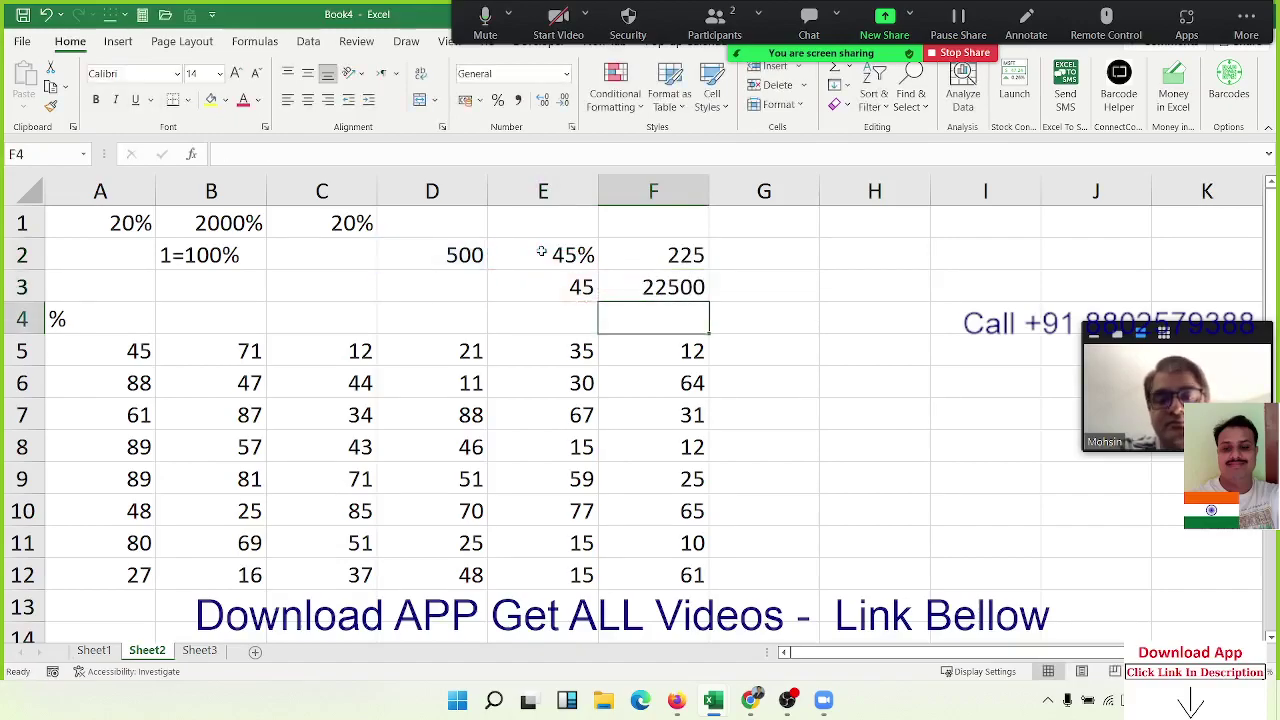
{"action": "key", "text": "Up"}
{"action": "key", "text": "F2"}
{"action": "type", "text": "=D2*E3/"}
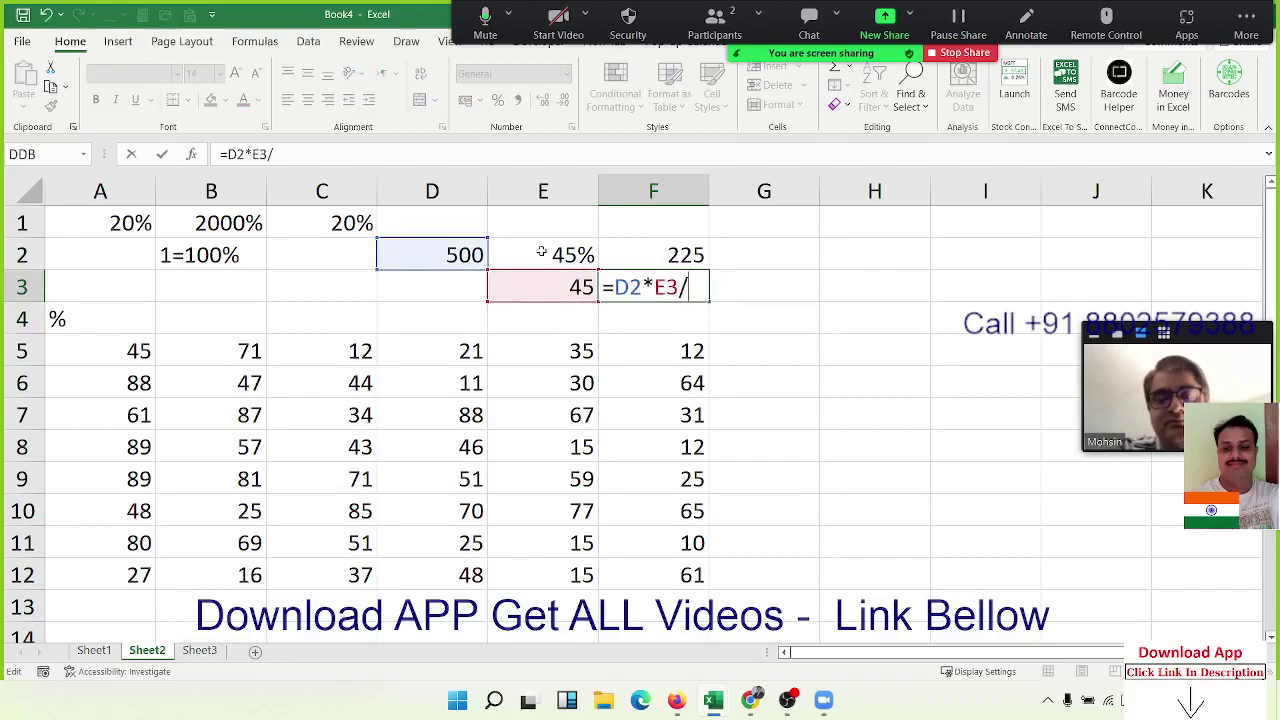
{"action": "type", "text": "100"}
{"action": "key", "text": "Return"}
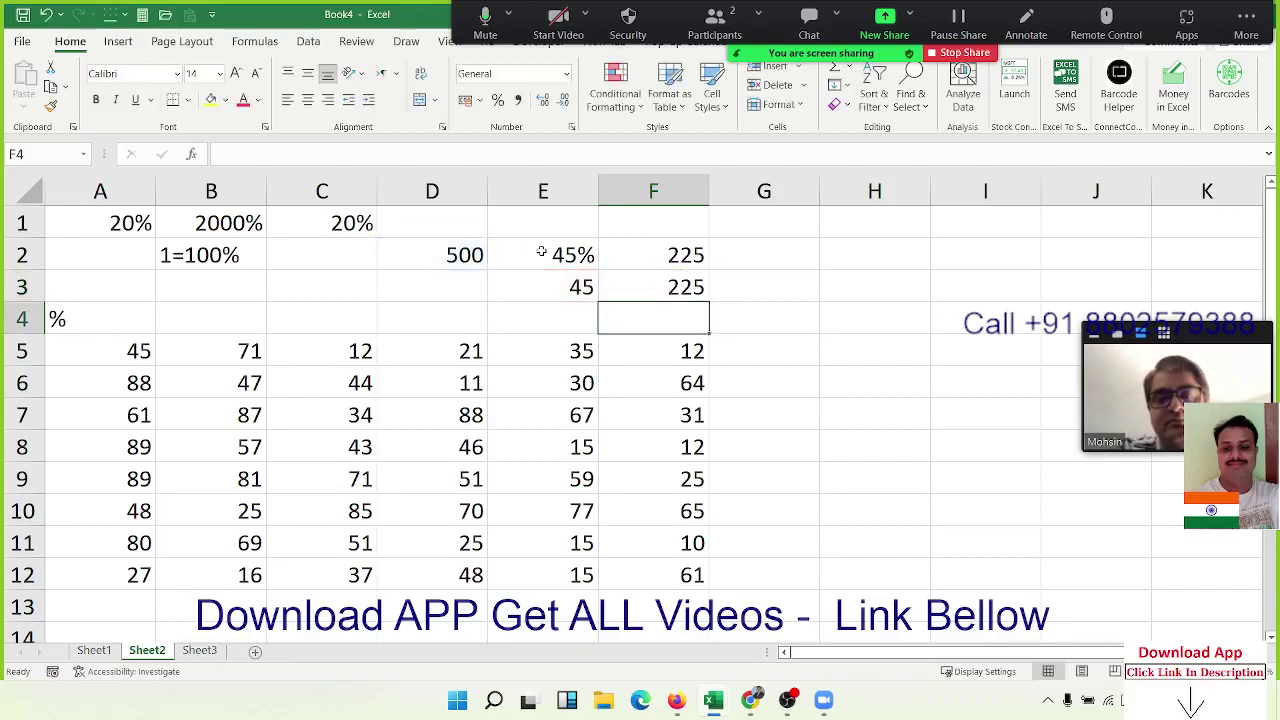
{"action": "key", "text": "Up"}
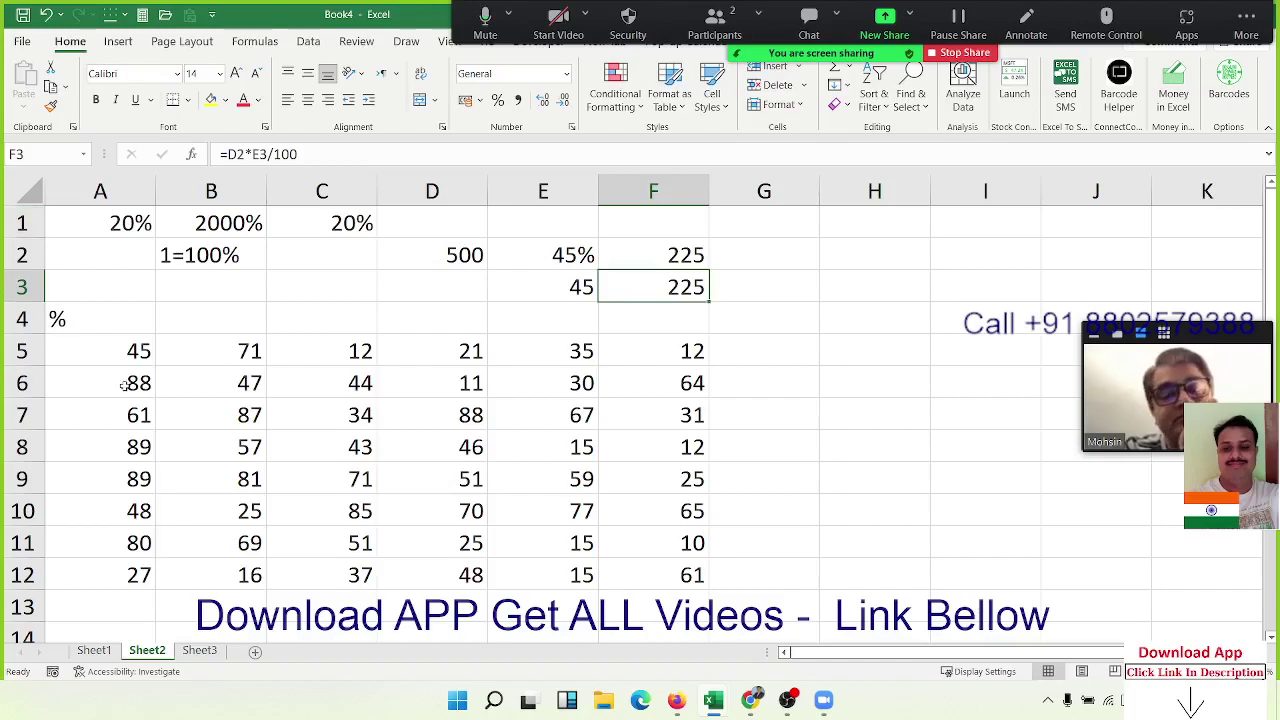
{"action": "mouse_move", "coordinate": [123, 357]}
{"action": "left_mouse_down"}
{"action": "mouse_move", "coordinate": [652, 612]}
{"action": "mouse_move", "coordinate": [675, 585]}
{"action": "left_mouse_up"}
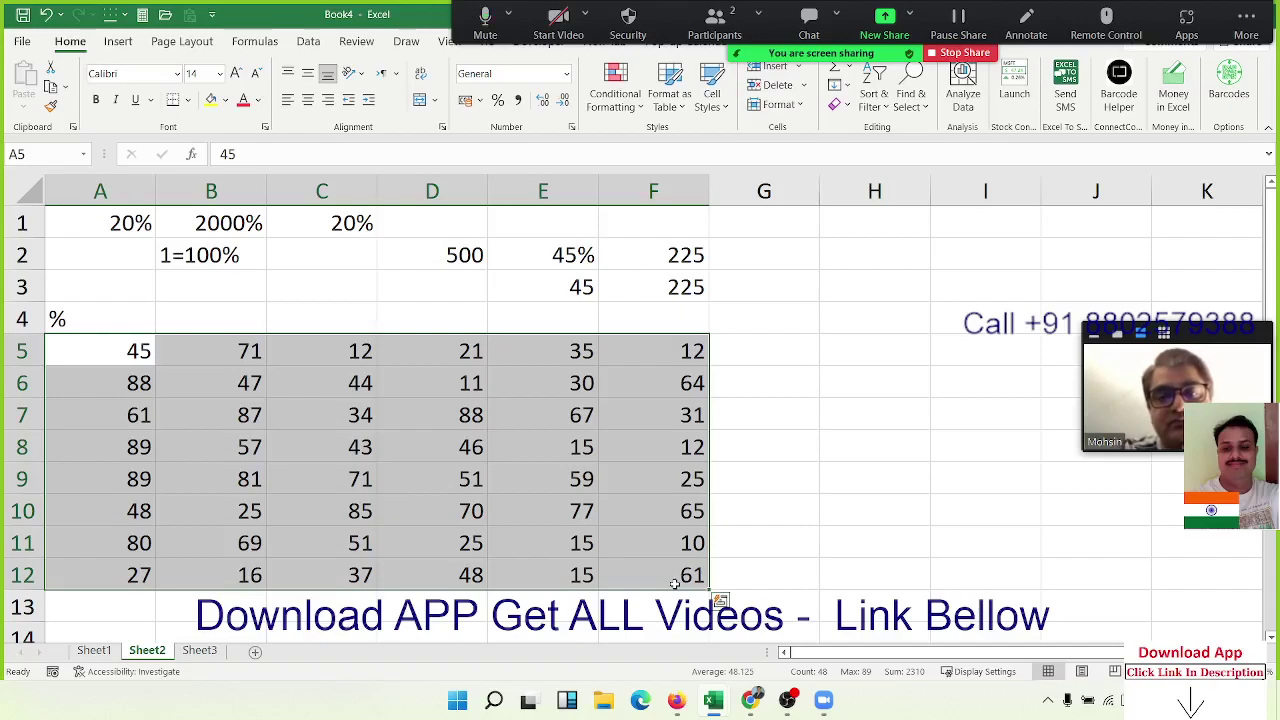
{"action": "left_click", "coordinate": [346, 416]}
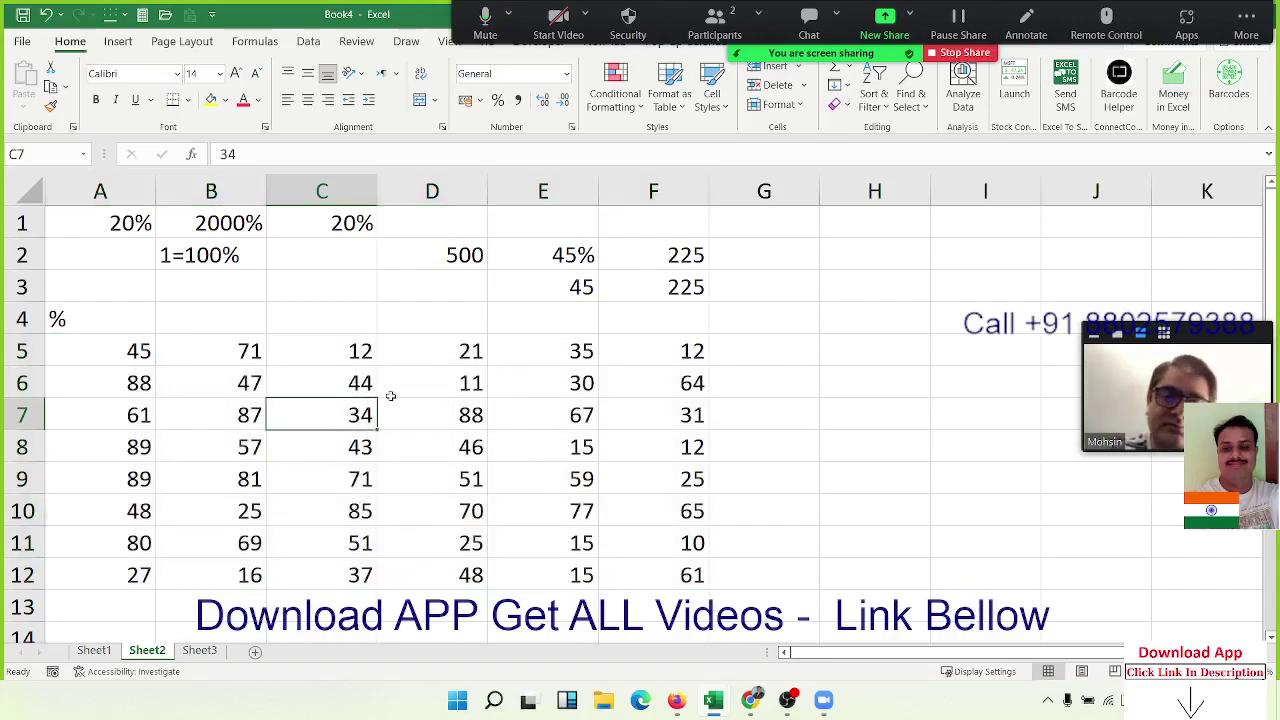
{"action": "left_click", "coordinate": [123, 360]}
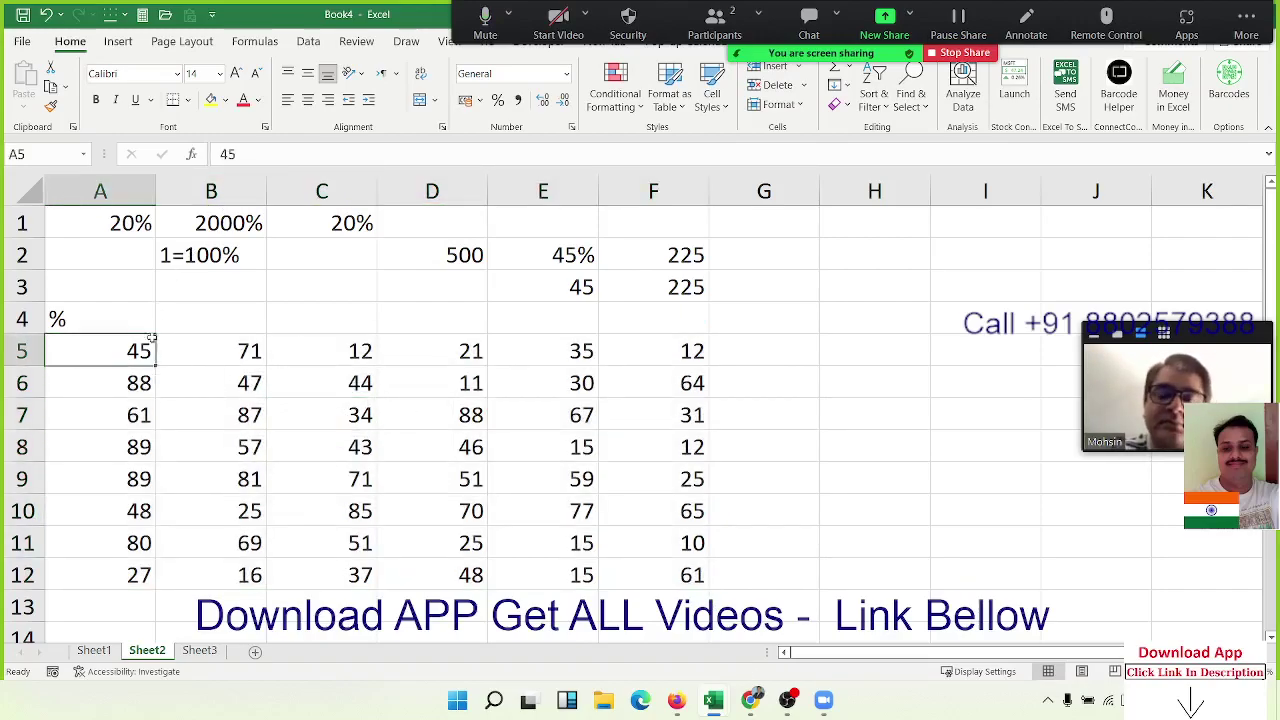
{"action": "left_click", "coordinate": [248, 155]}
{"action": "type", "text": "%"}
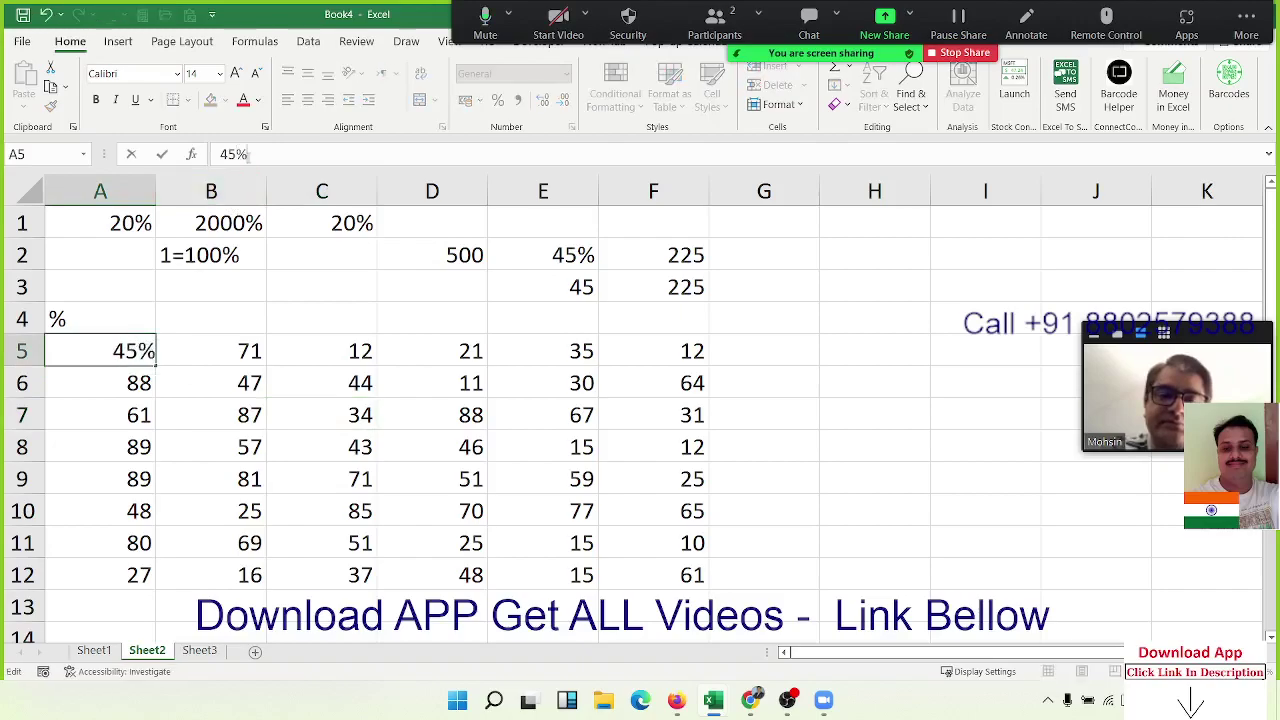
{"action": "key", "text": "Return"}
{"action": "left_click", "coordinate": [248, 155]}
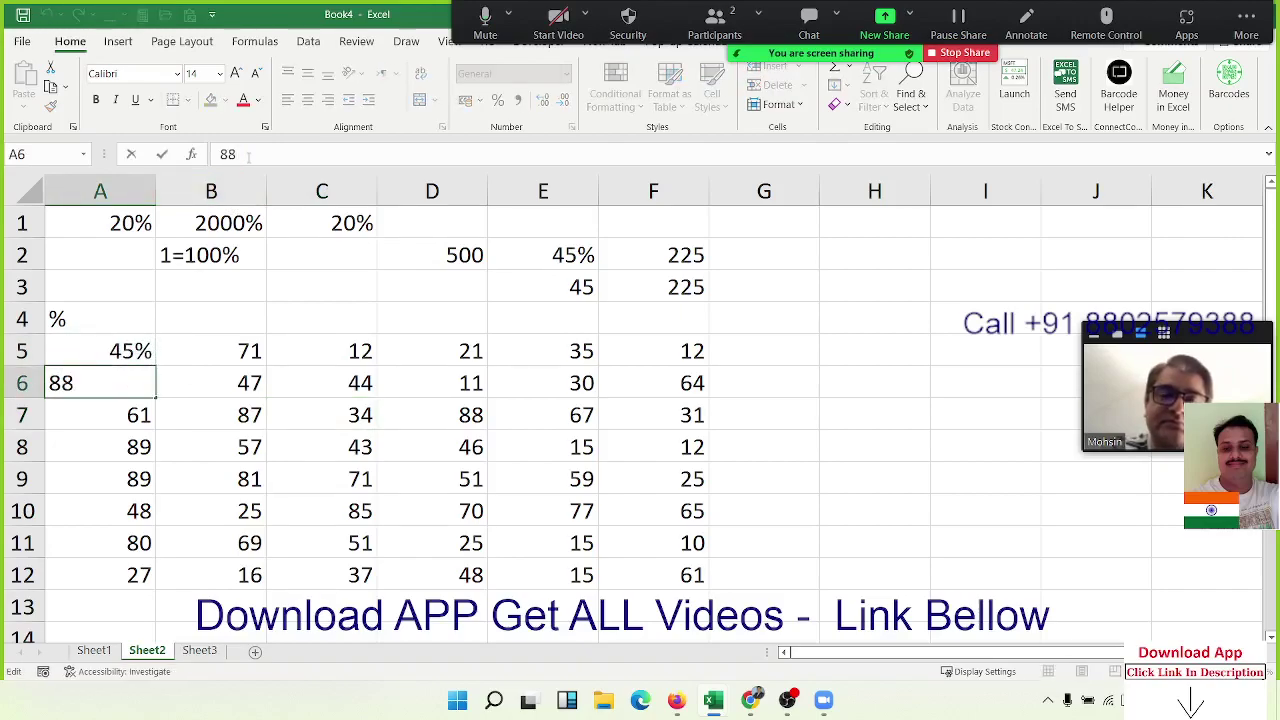
{"action": "type", "text": "%"}
{"action": "key", "text": "Return"}
{"action": "key", "text": "ctrl+z"}
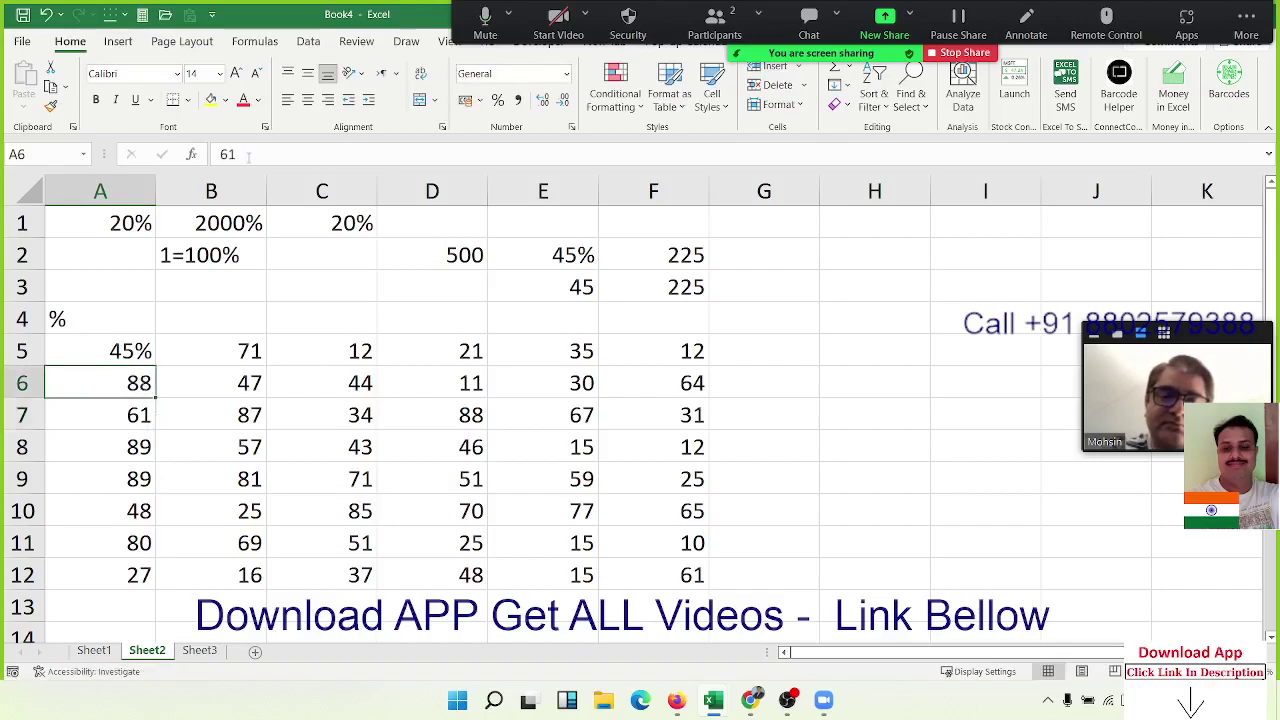
{"action": "key", "text": "ctrl+z"}
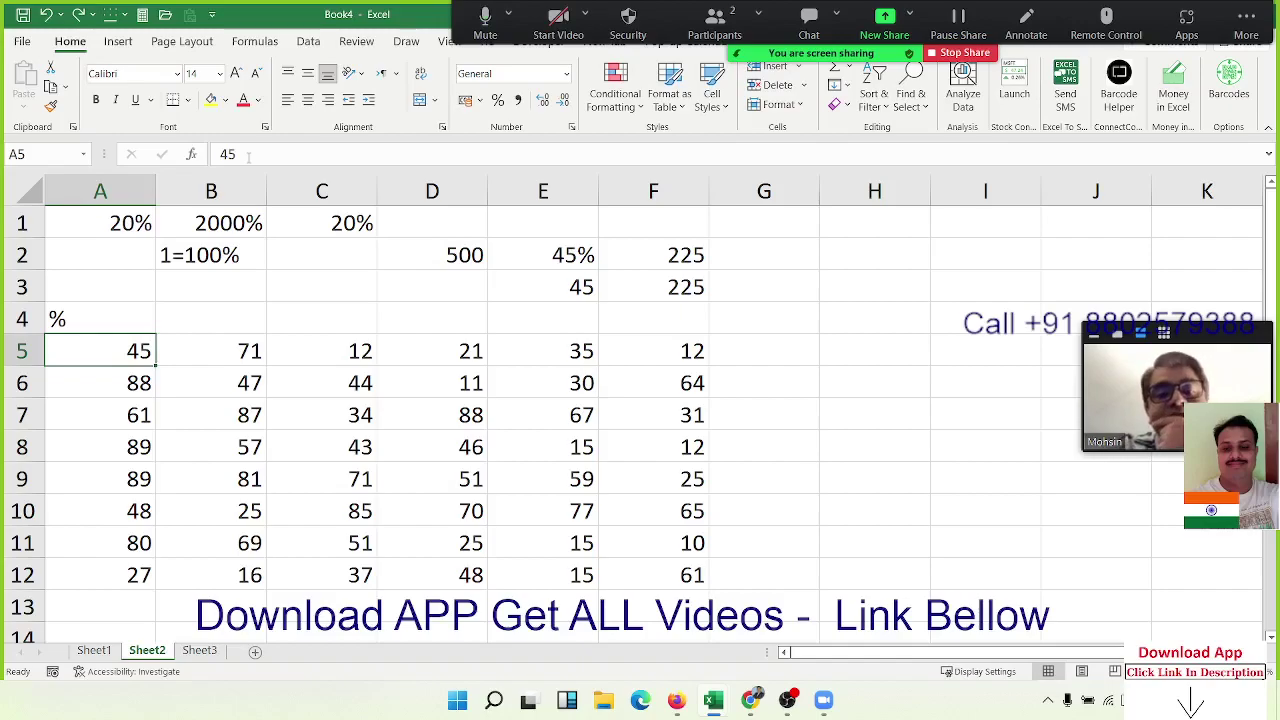
{"action": "type", "text": "0.45"}
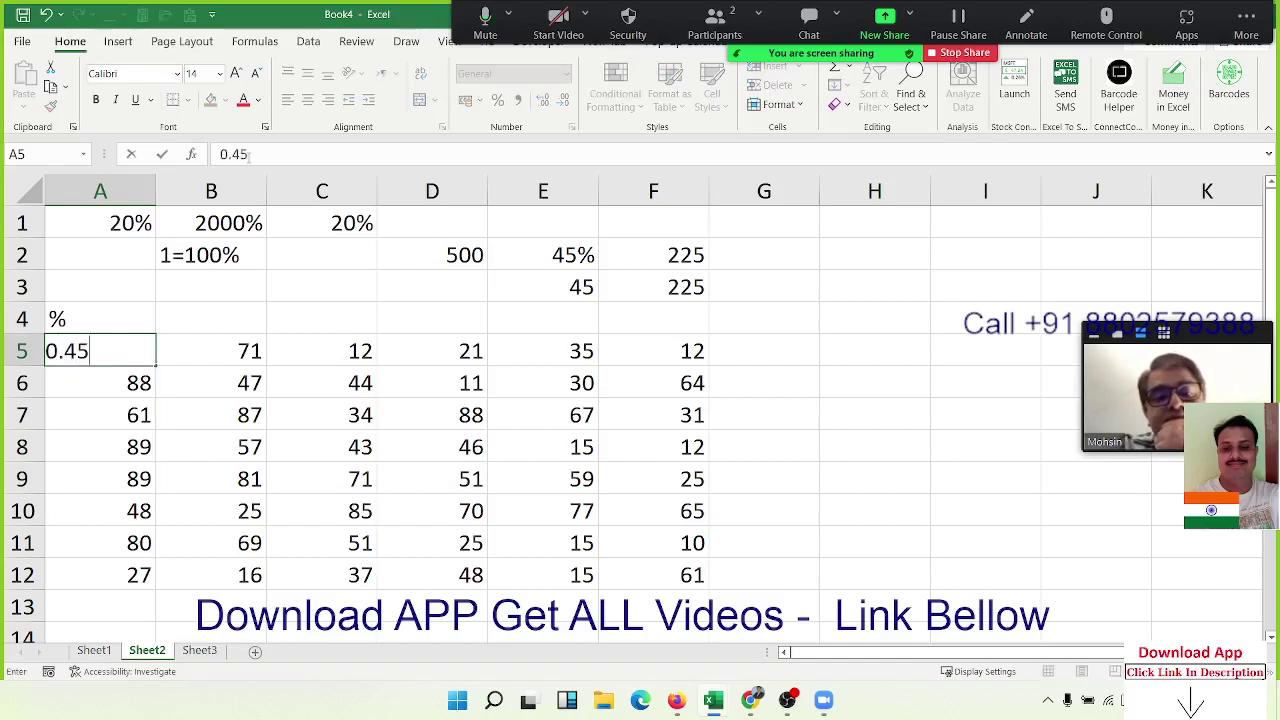
{"action": "key", "text": "Return"}
{"action": "type", "text": "0."}
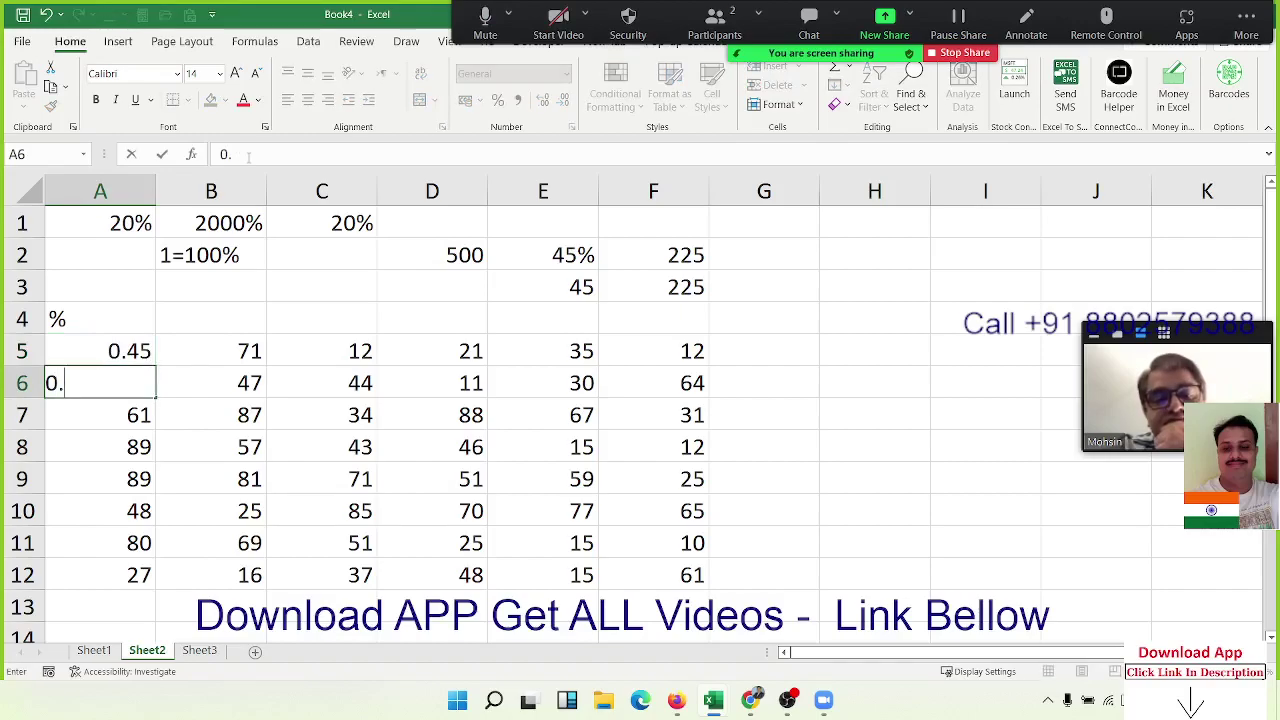
{"action": "type", "text": "88"}
{"action": "key", "text": "Return"}
{"action": "key", "text": "Up"}
{"action": "key", "text": "shift+Up"}
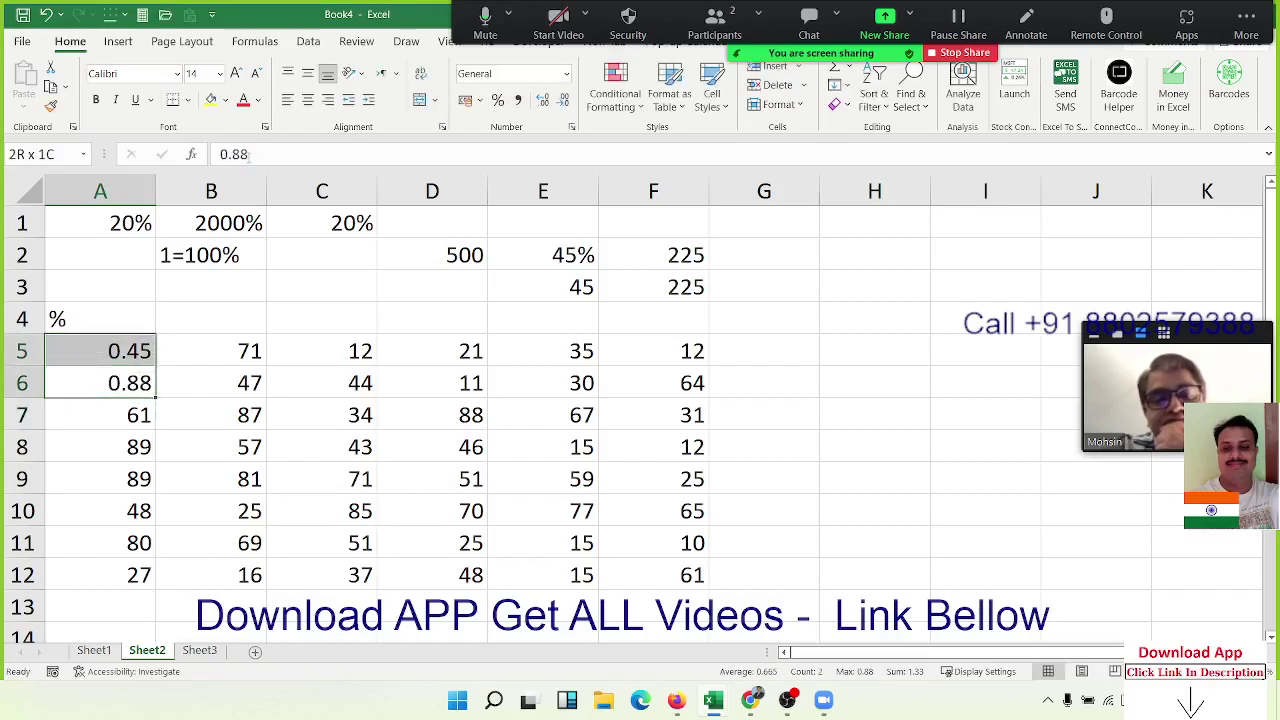
{"action": "left_click", "coordinate": [497, 100]}
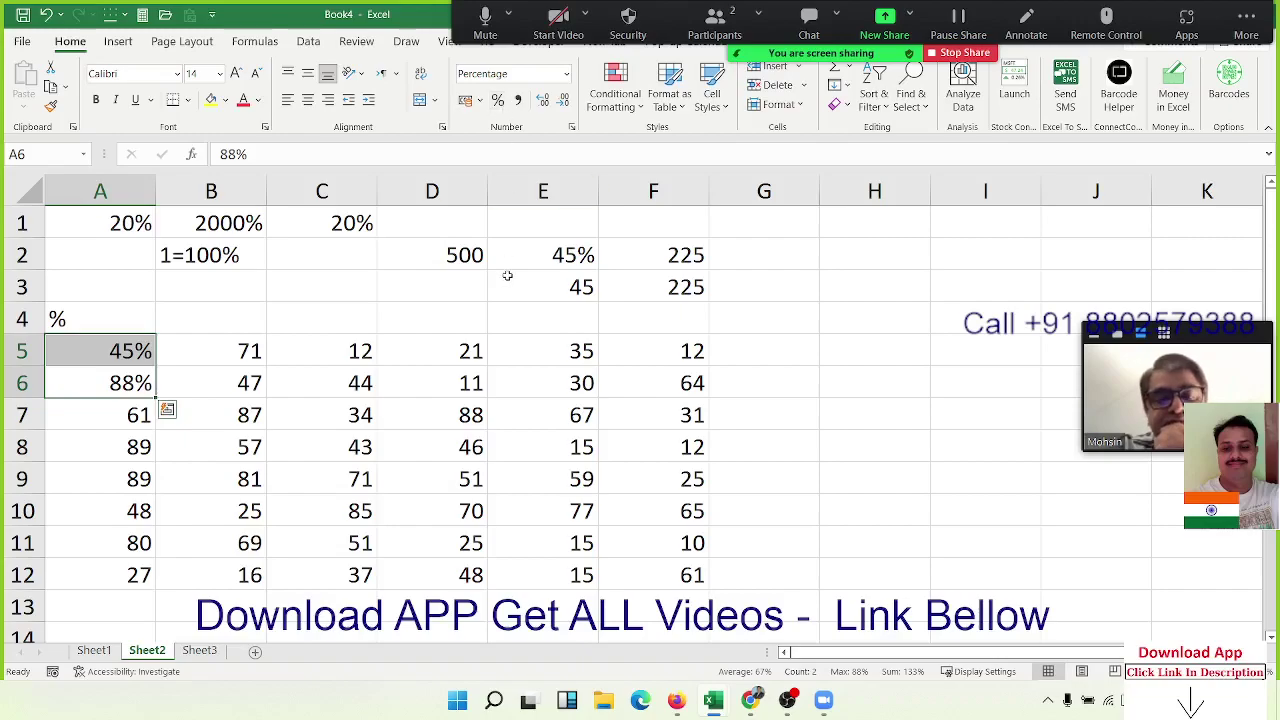
{"action": "key", "text": "ctrl+z"}
{"action": "key", "text": "ctrl+z"}
{"action": "key", "text": "ctrl+z"}
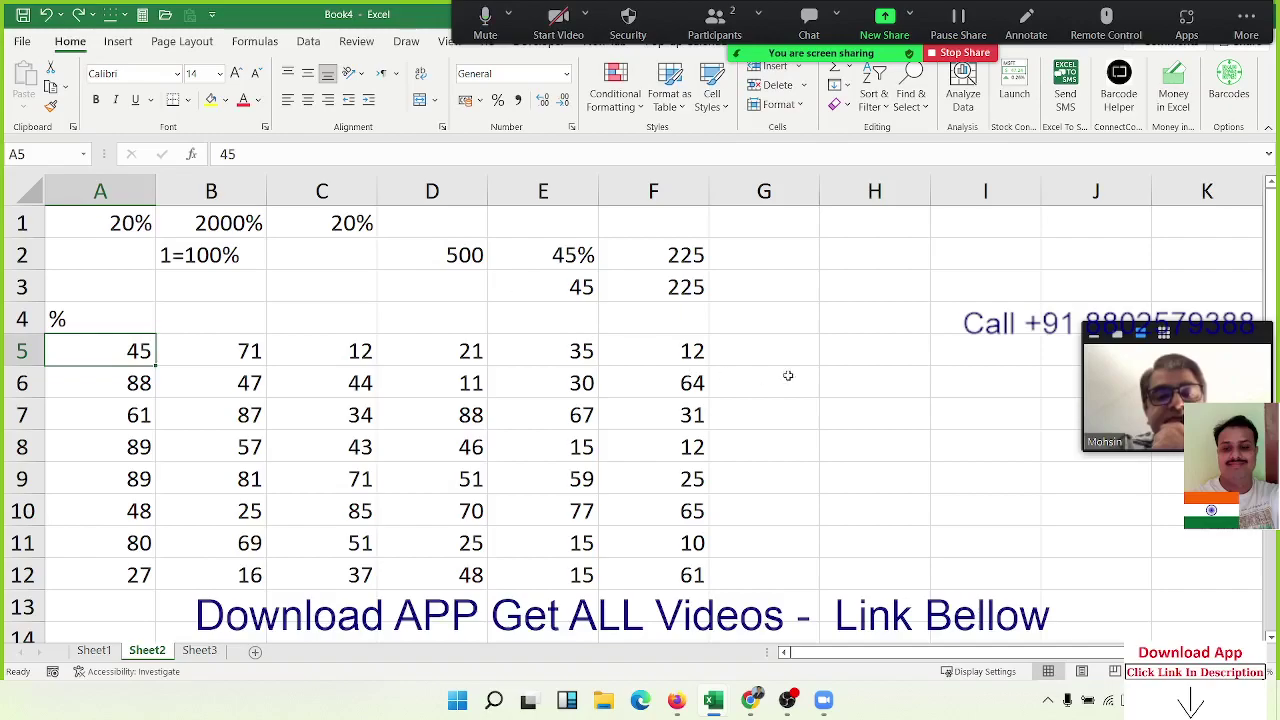
{"action": "left_click", "coordinate": [206, 386]}
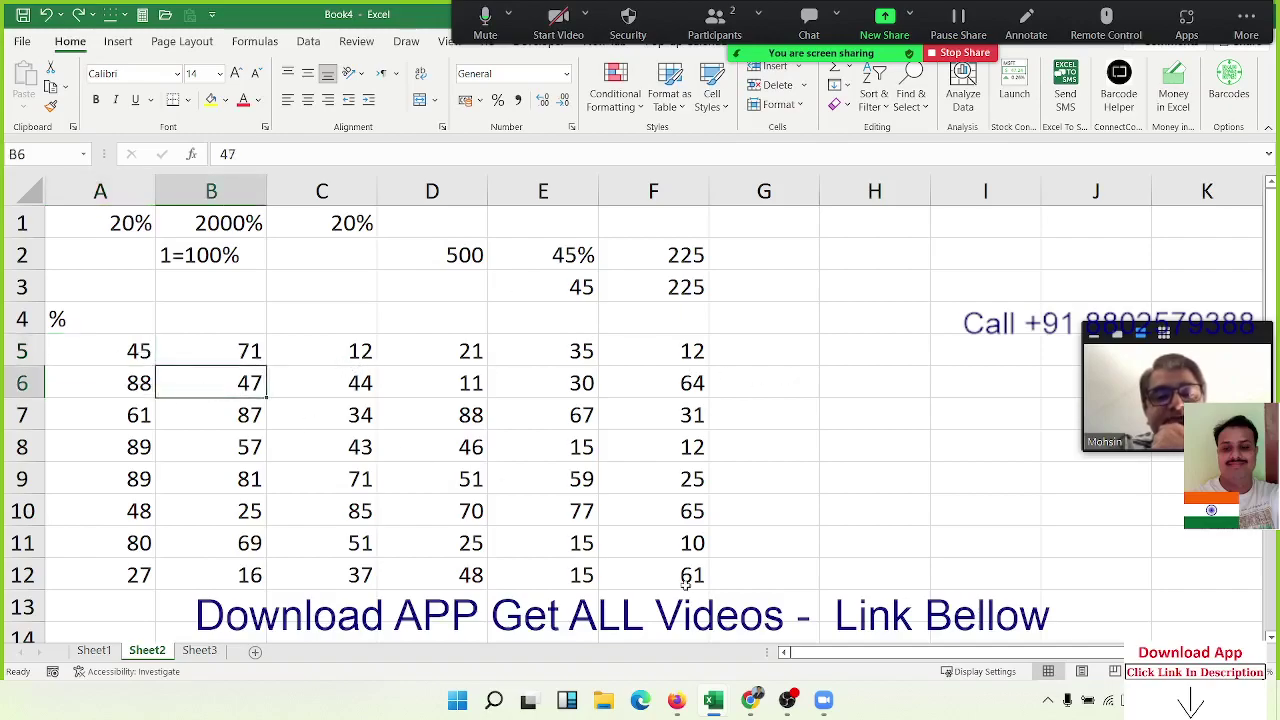
Enter 100 in Sheet2's H3 and copy it.
{"action": "left_click", "coordinate": [94, 651]}
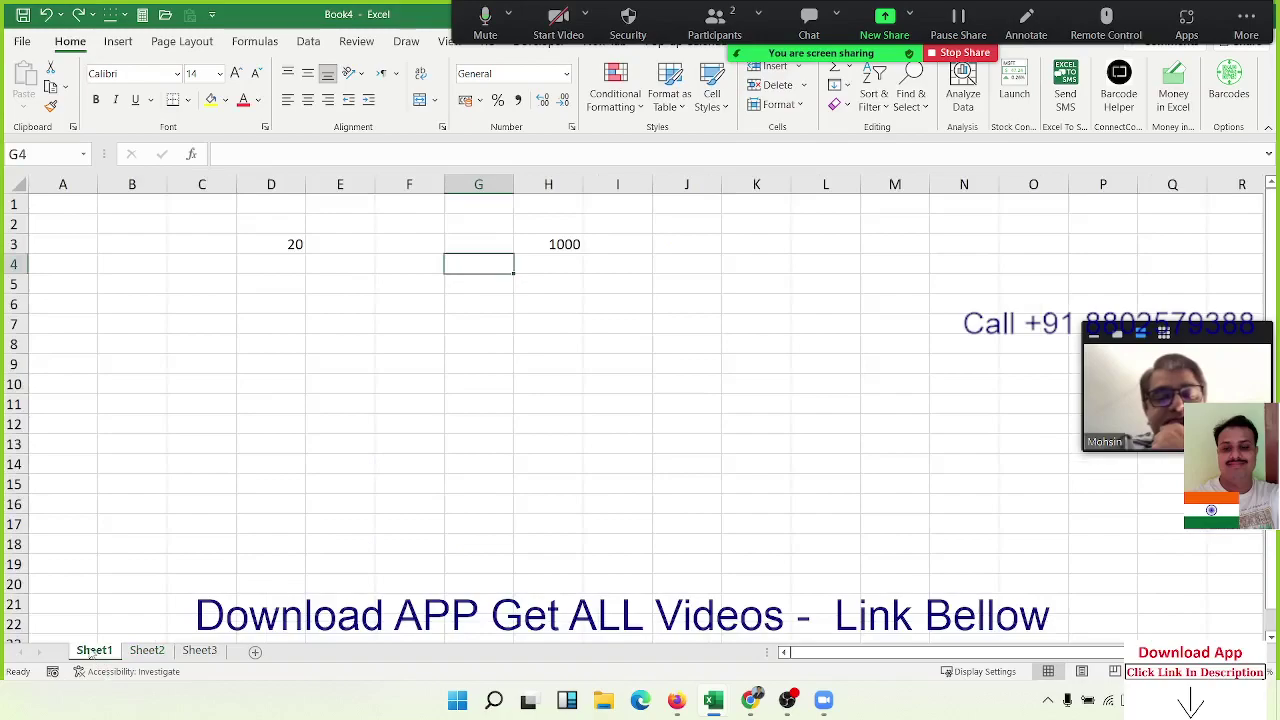
{"action": "left_click", "coordinate": [147, 651]}
{"action": "left_click", "coordinate": [866, 282]}
{"action": "type", "text": "10"}
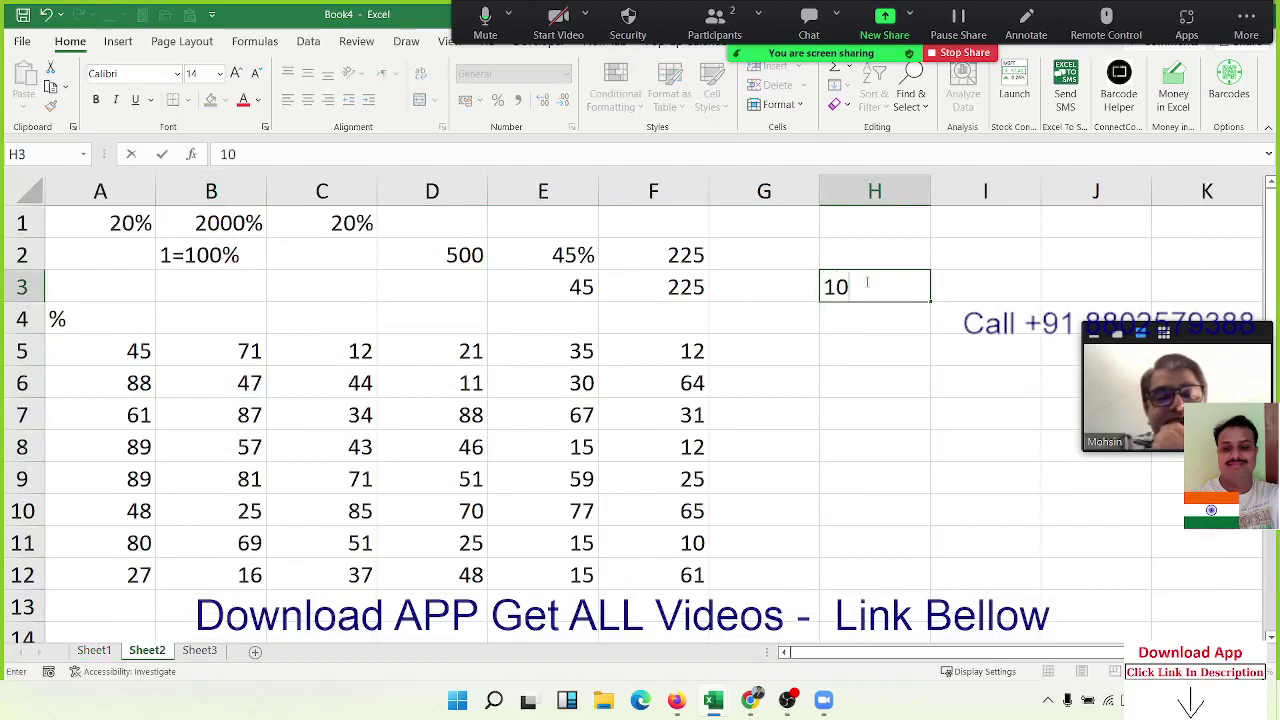
{"action": "type", "text": "0"}
{"action": "key", "text": "Return"}
{"action": "left_click", "coordinate": [866, 282]}
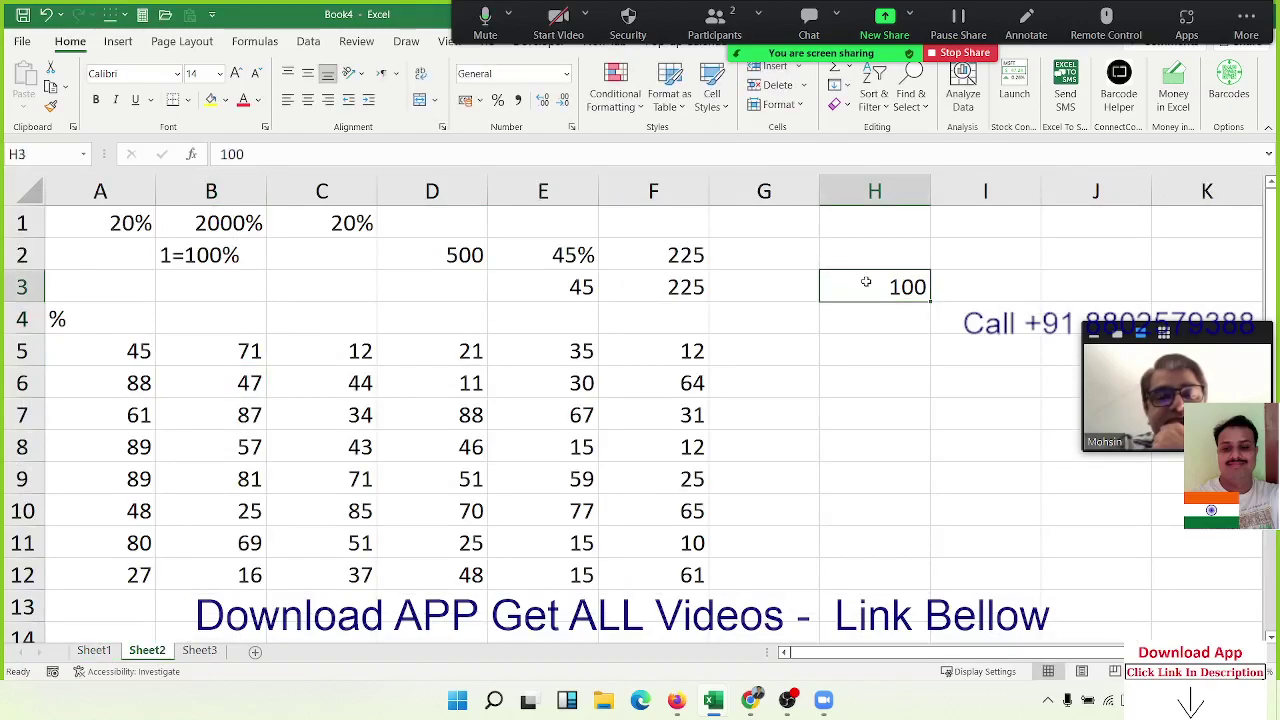
{"action": "key", "text": "ctrl+c"}
Divide A5:F12 by 100 with Paste Special Divide, format as percentages, then spell-check.
{"action": "left_click_drag", "start_coordinate": [134, 351], "coordinate": [673, 562]}
{"action": "right_click", "coordinate": [662, 560]}
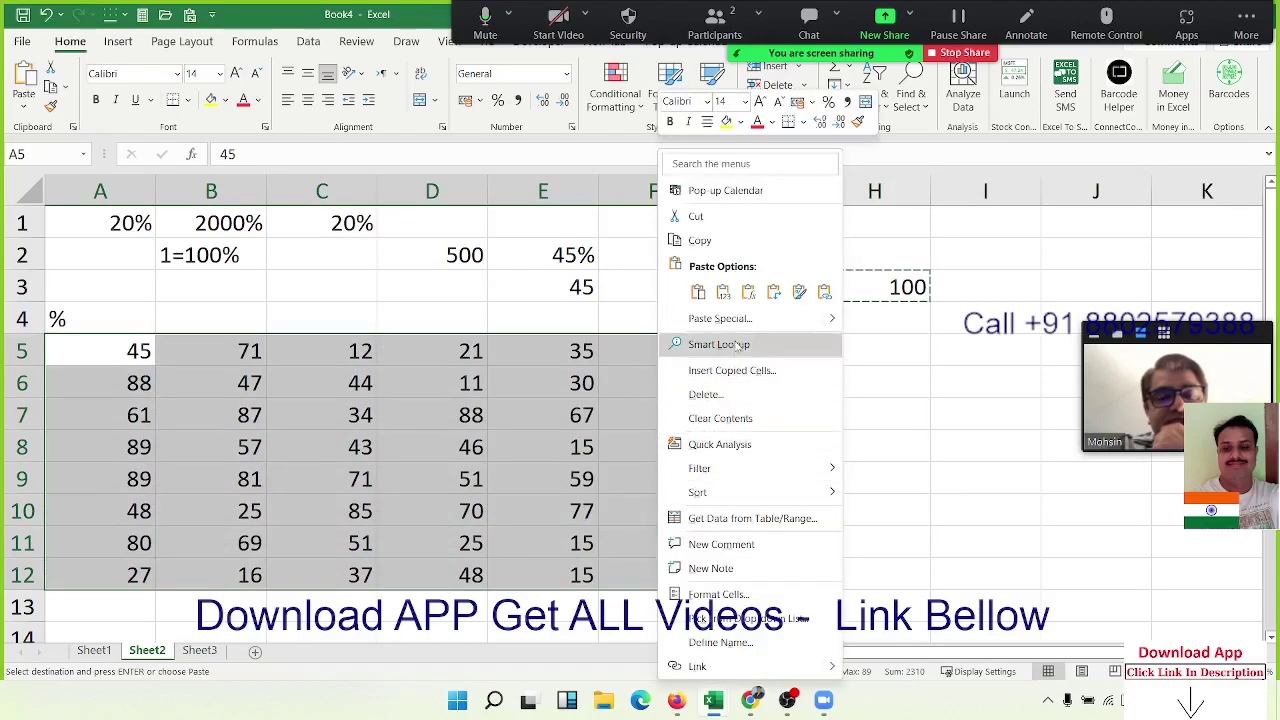
{"action": "left_click", "coordinate": [737, 318]}
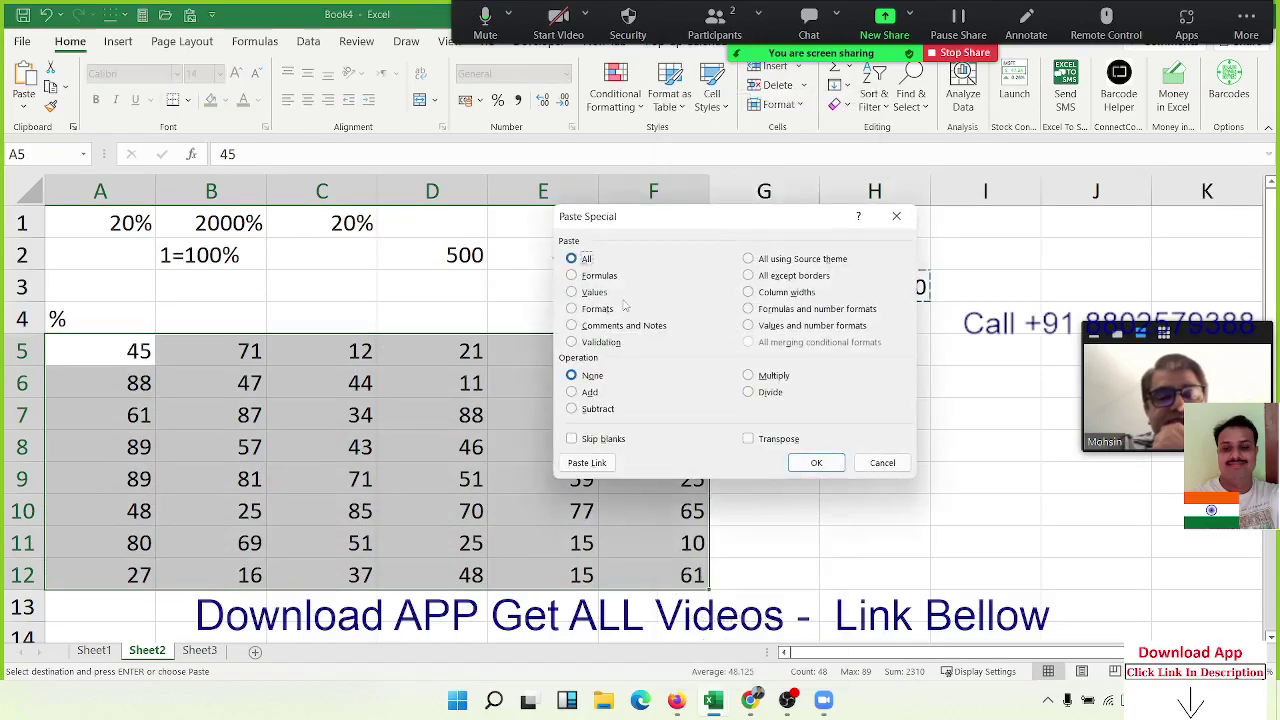
{"action": "left_click", "coordinate": [750, 392]}
{"action": "left_click_drag", "start_coordinate": [711, 225], "coordinate": [676, 347]}
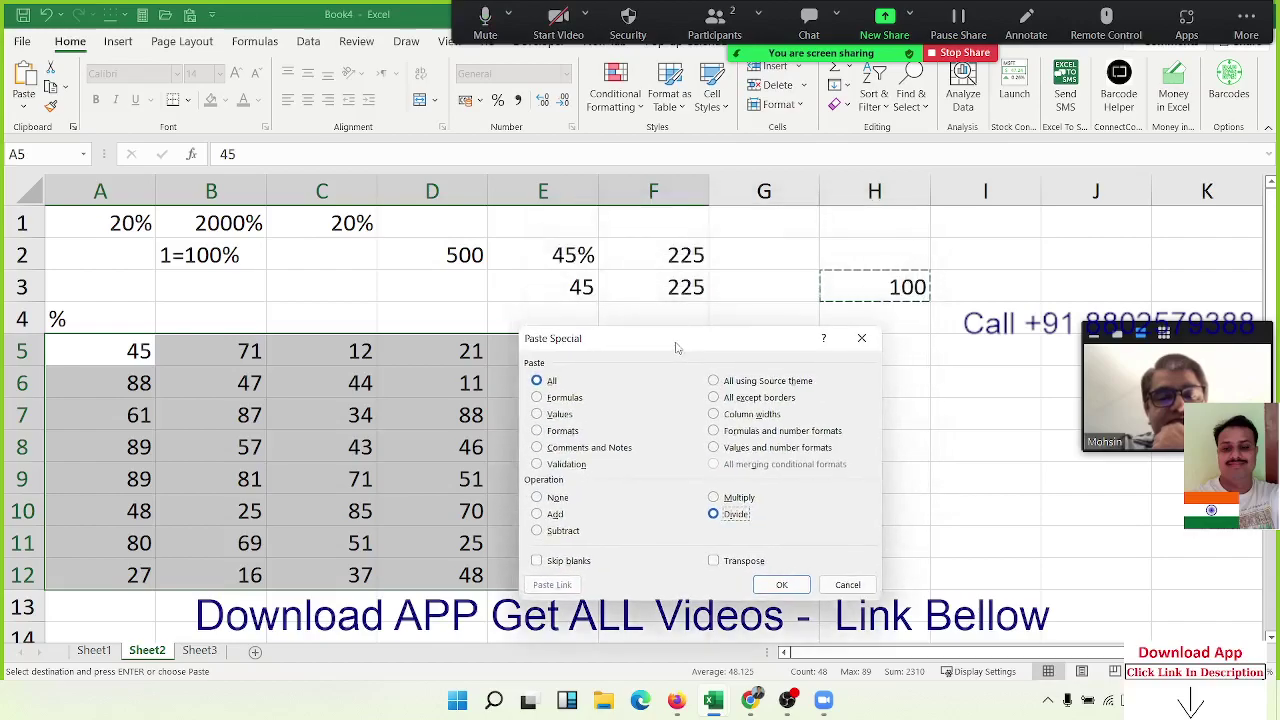
{"action": "left_click", "coordinate": [782, 583]}
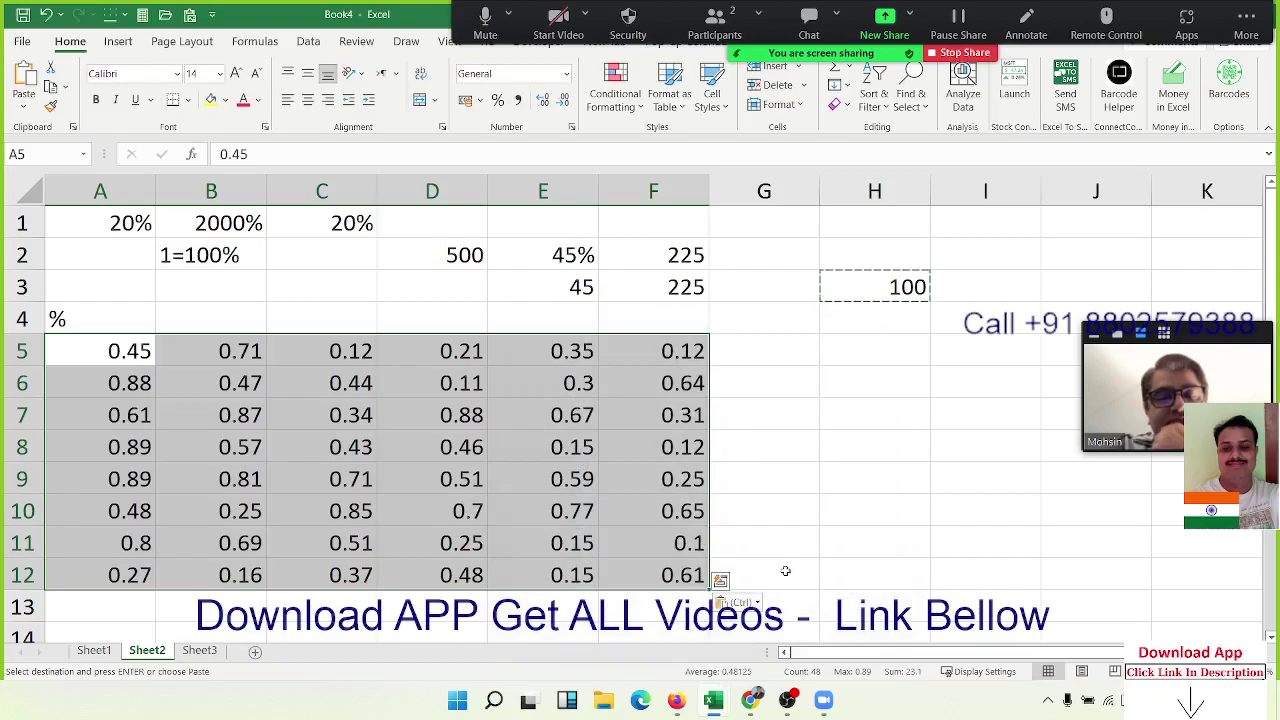
{"action": "left_click", "coordinate": [498, 101]}
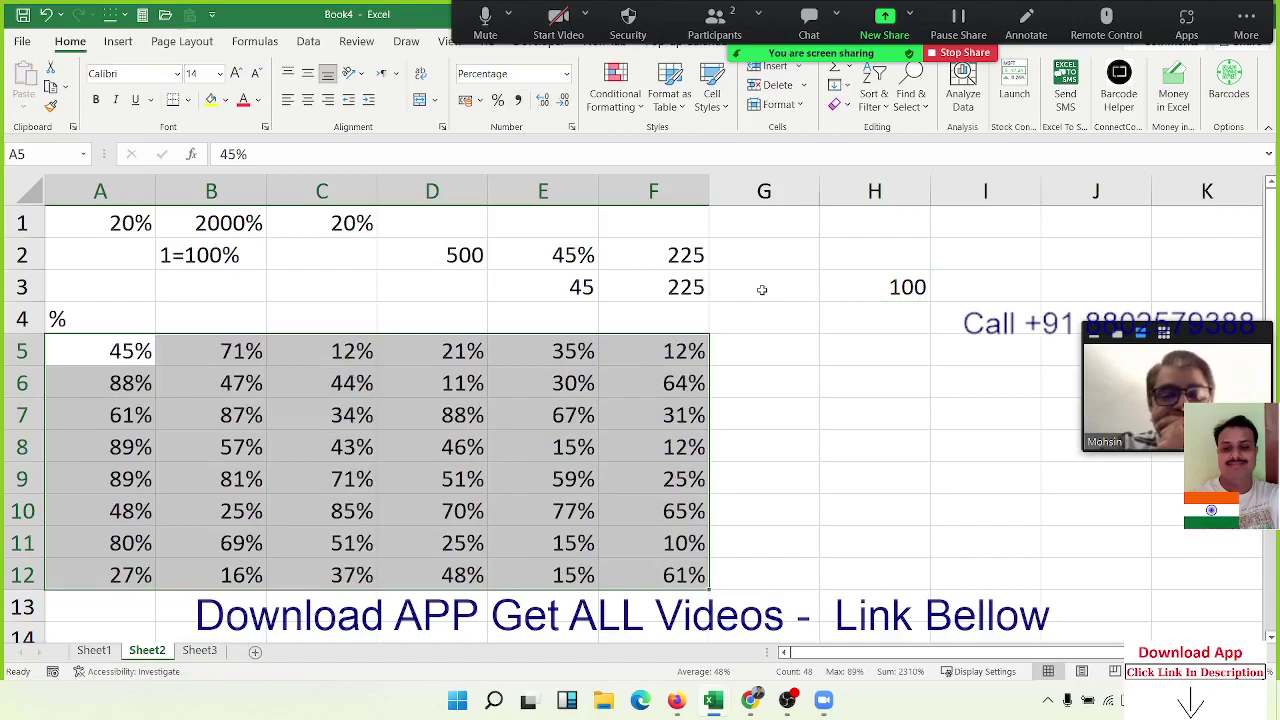
{"action": "key", "text": "F7"}
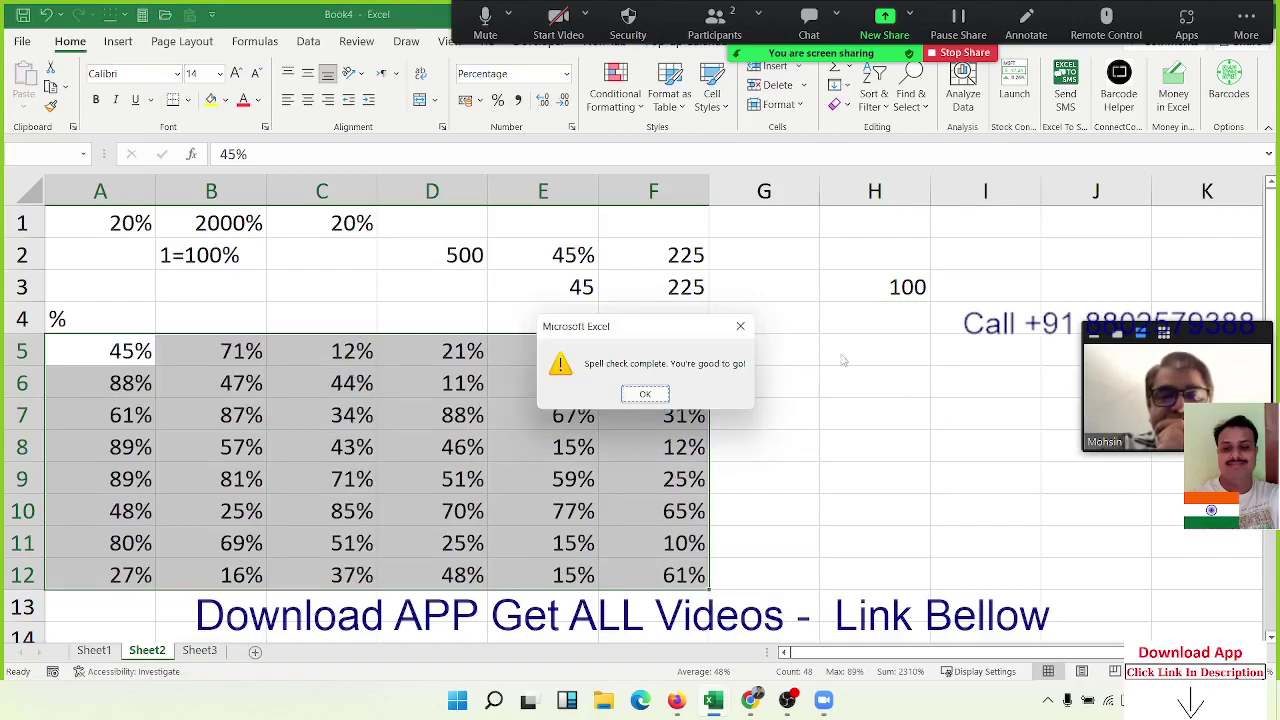
Close the spell check message, glance at Sheet1's D3 and G2, then return to Sheet2.
{"action": "left_click", "coordinate": [740, 326]}
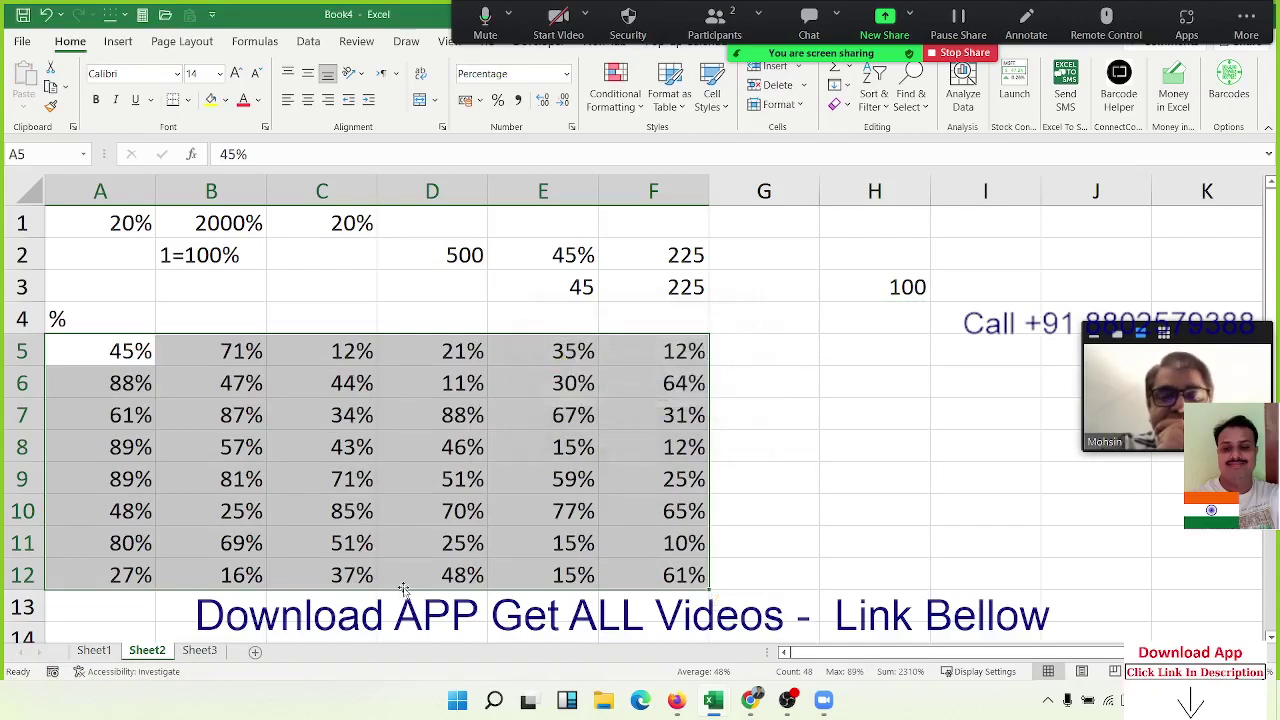
{"action": "left_click", "coordinate": [94, 654]}
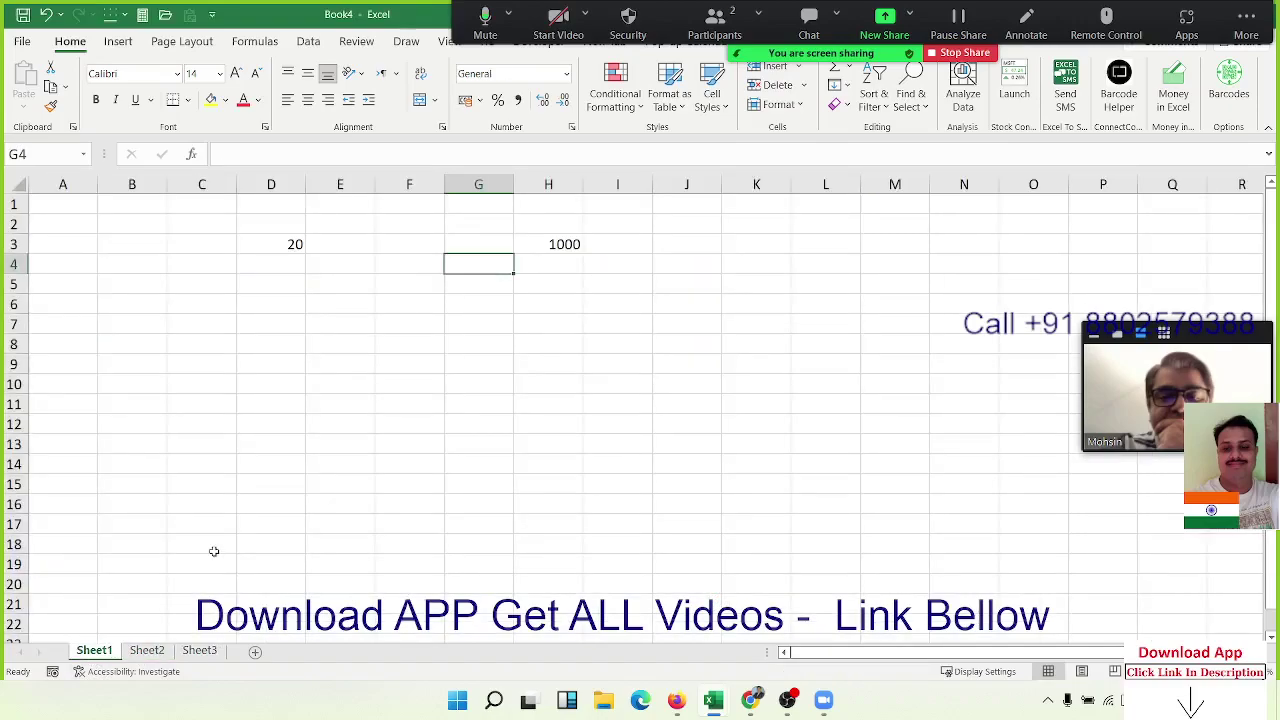
{"action": "left_click", "coordinate": [298, 245]}
{"action": "left_click", "coordinate": [490, 226]}
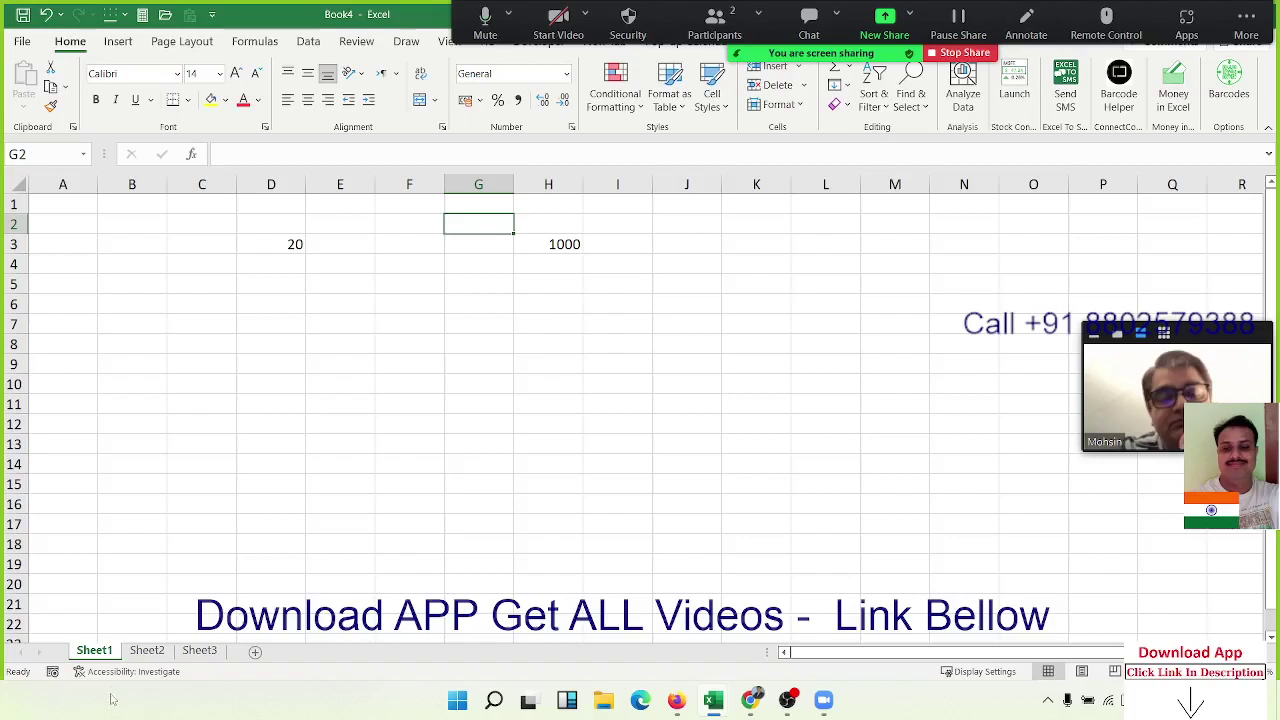
{"action": "left_click", "coordinate": [147, 651]}
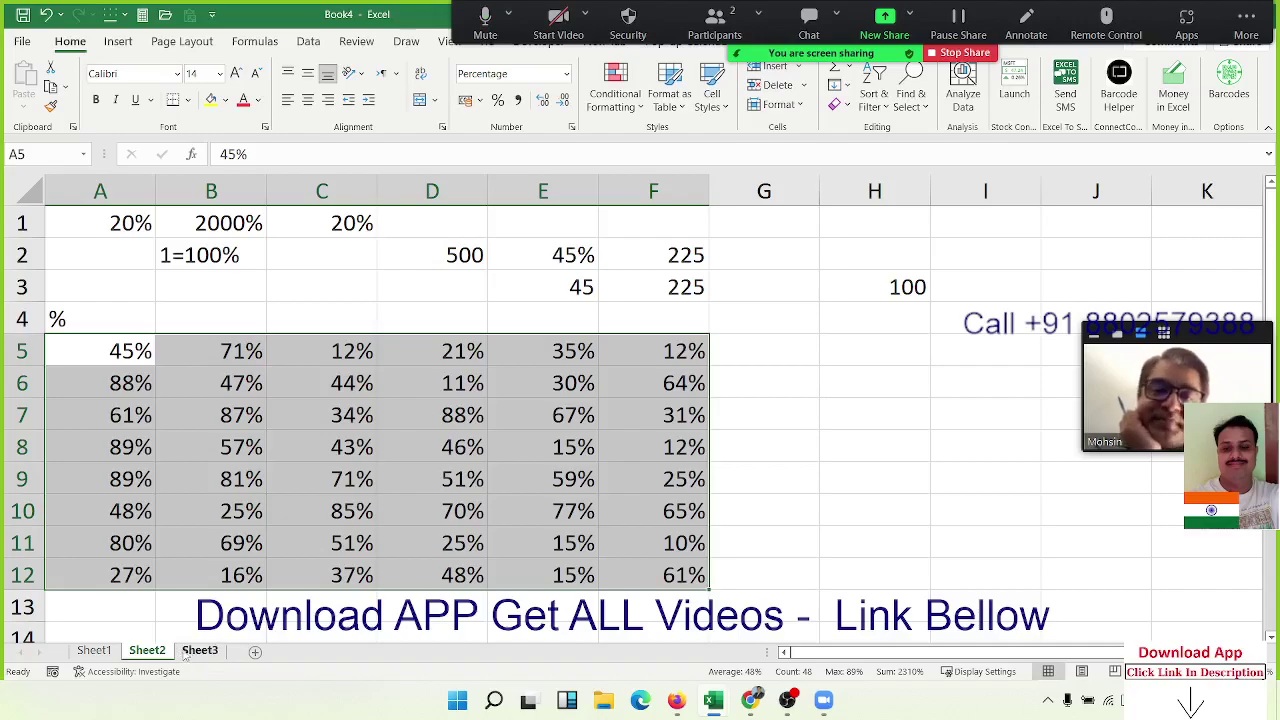
On Sheet3, enter the title 'Advanced Excel with Formulas' in cell C3.
{"action": "left_click", "coordinate": [199, 651]}
{"action": "left_click", "coordinate": [185, 244]}
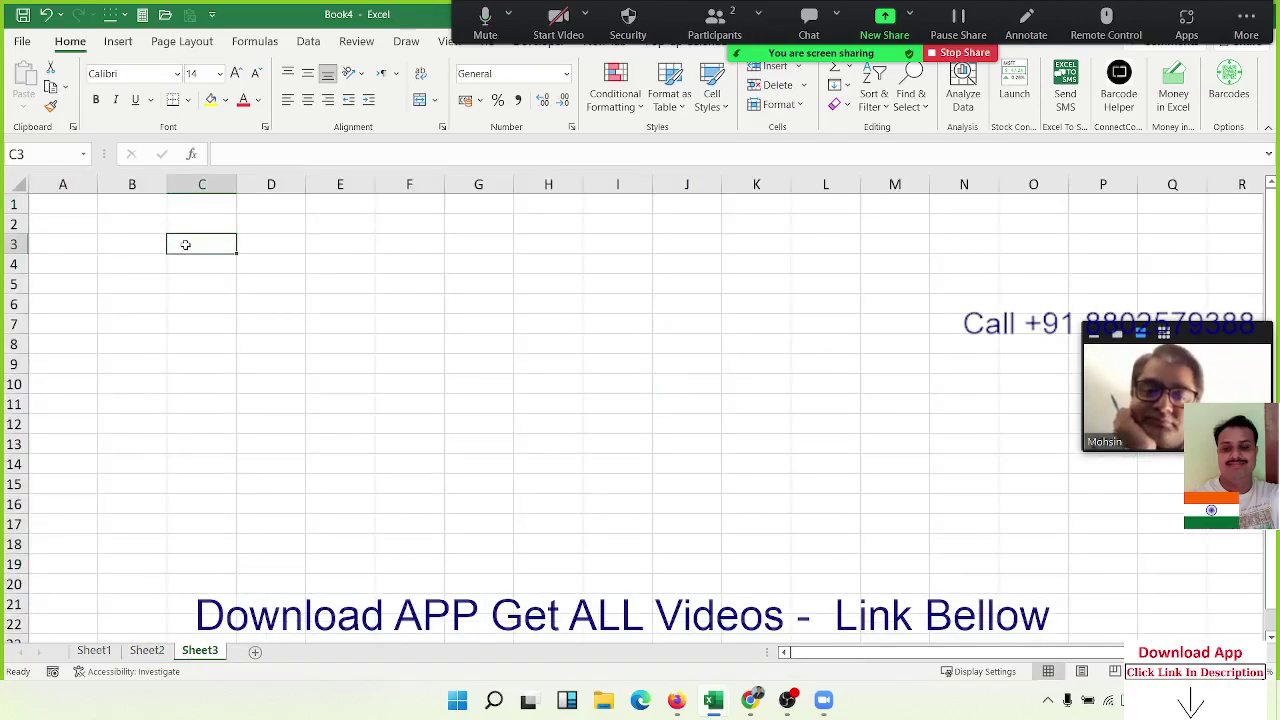
{"action": "type", "text": "Ad"}
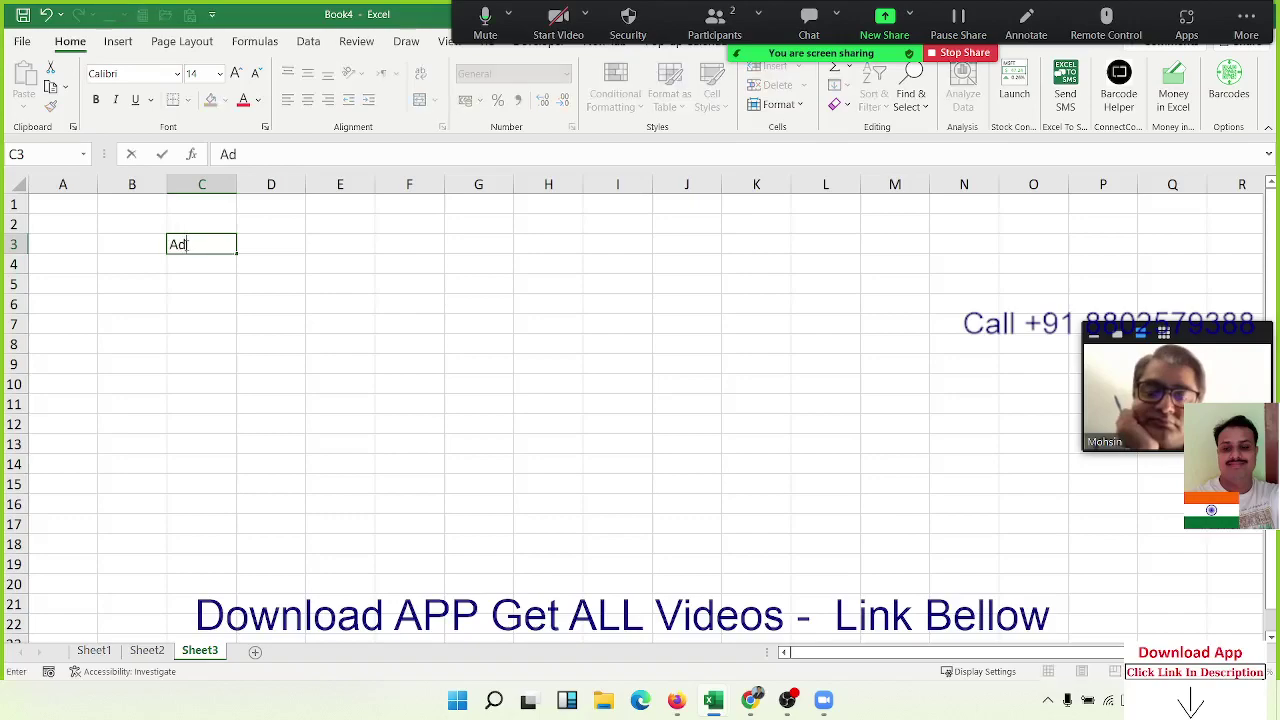
{"action": "type", "text": "vanced"}
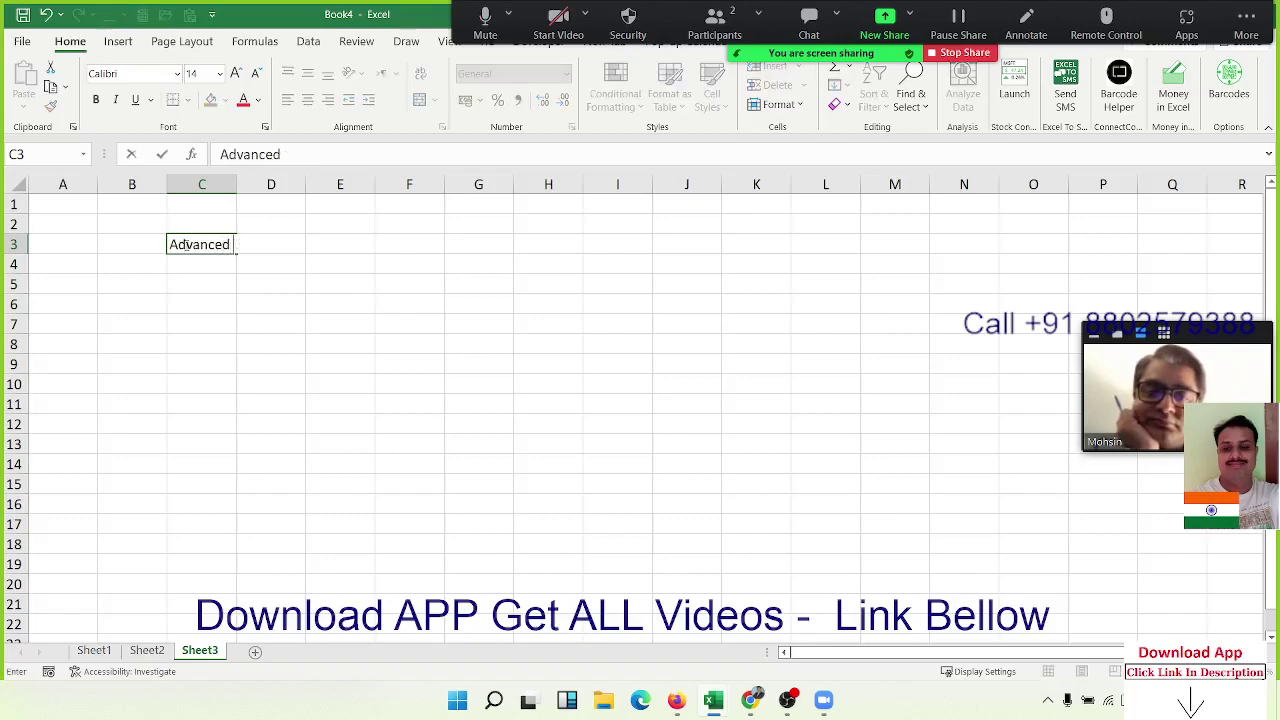
{"action": "type", "text": " Excel w"}
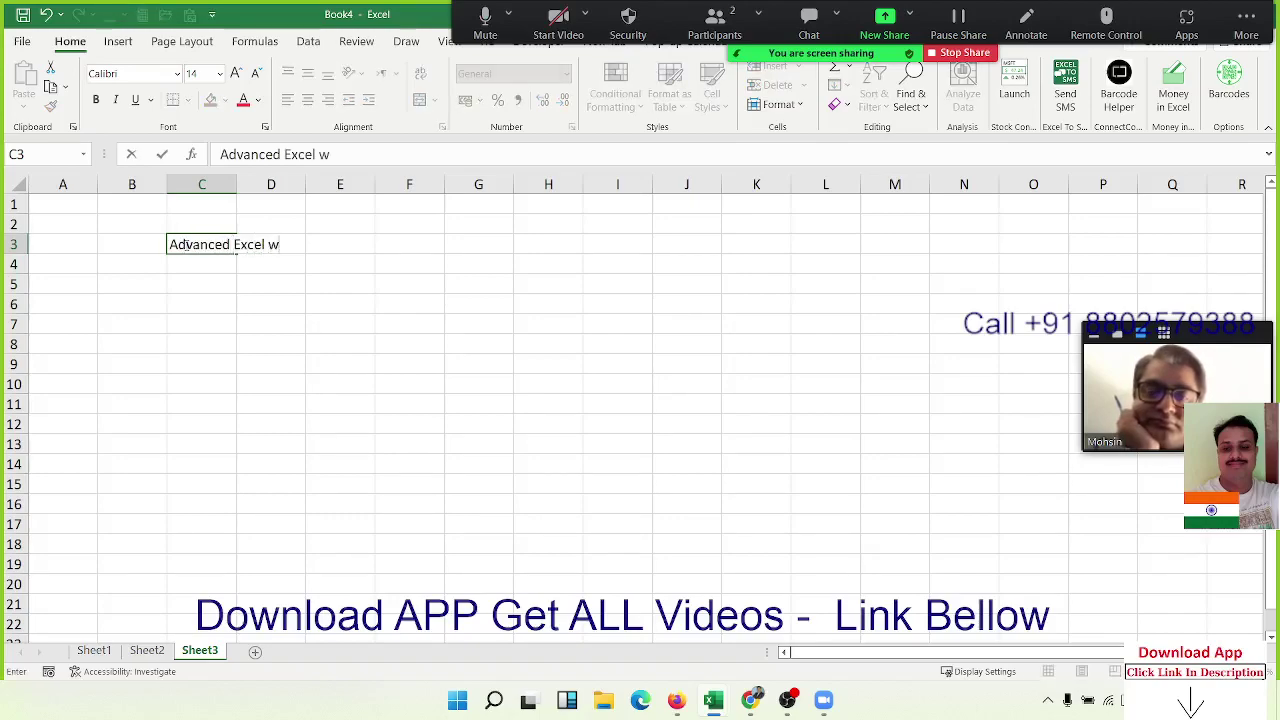
{"action": "type", "text": "ith For"}
{"action": "type", "text": "mulas"}
{"action": "key", "text": "Return"}
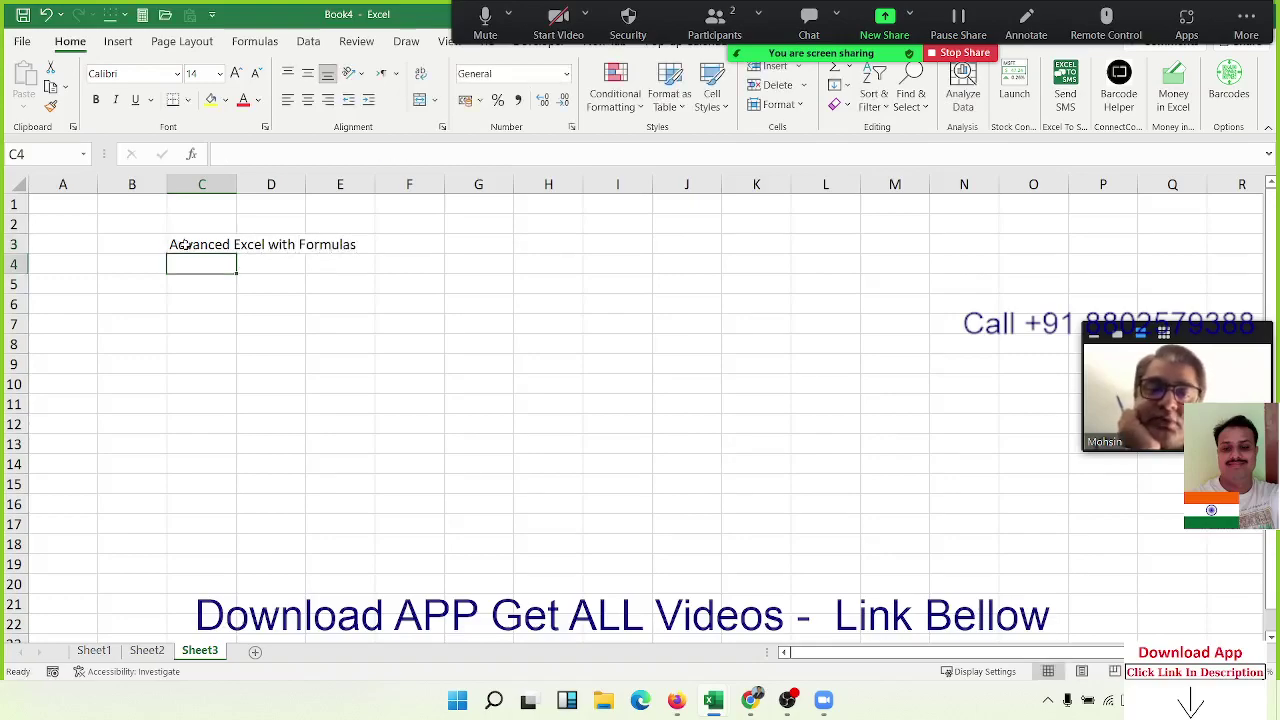
{"action": "key", "text": "Return"}
Enter 'VBA Macros Programming' in C5, 'M S Access' in D6 and 'SQL Query' in D7.
{"action": "type", "text": "VBA"}
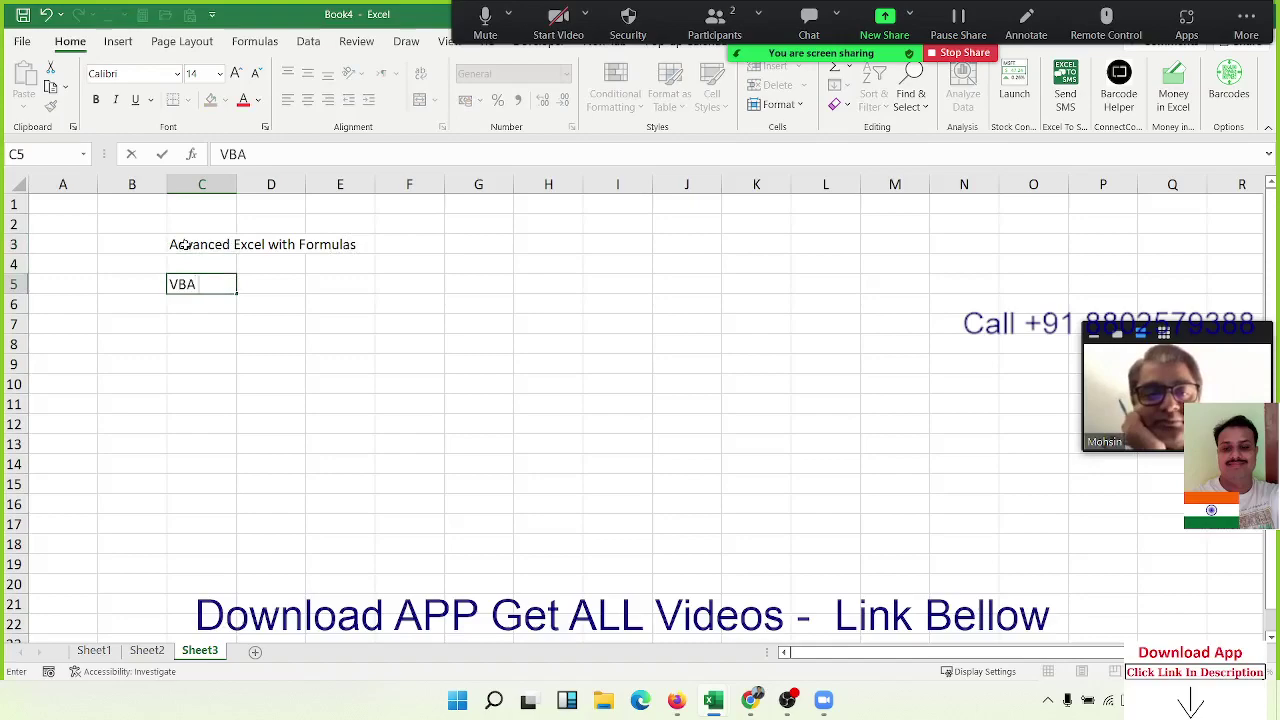
{"action": "type", "text": " Macros"}
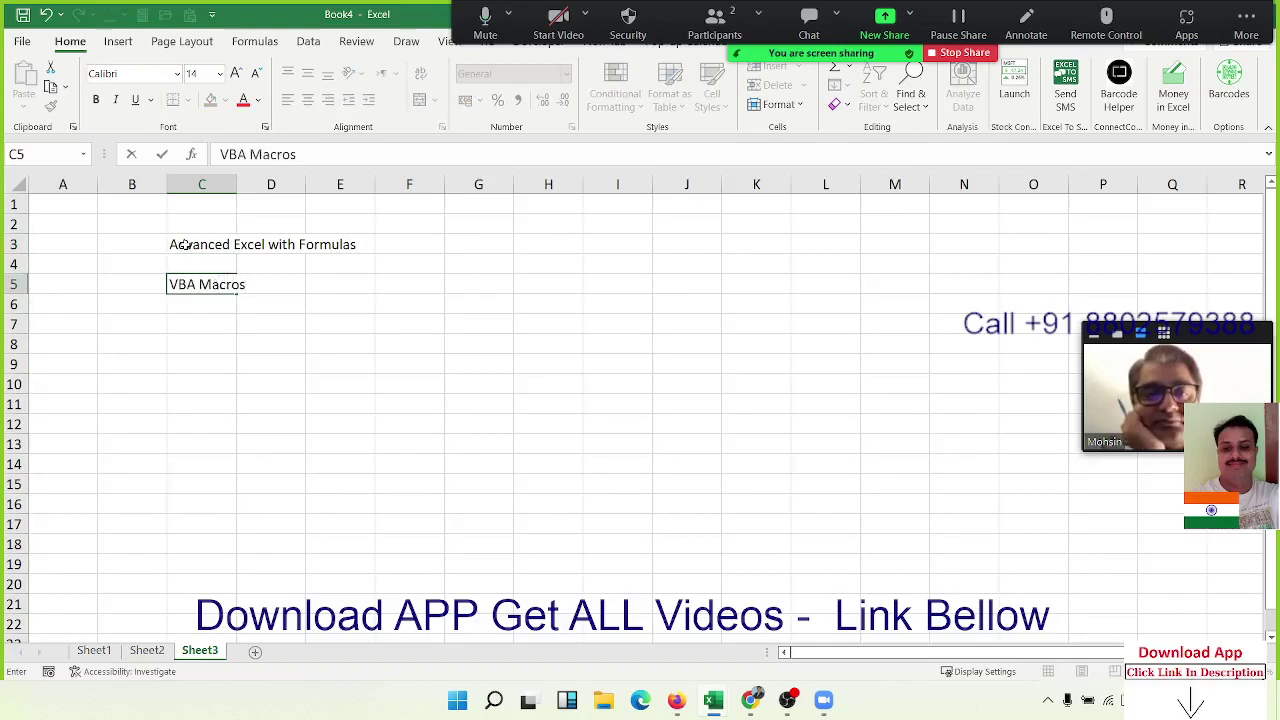
{"action": "type", "text": " Progra"}
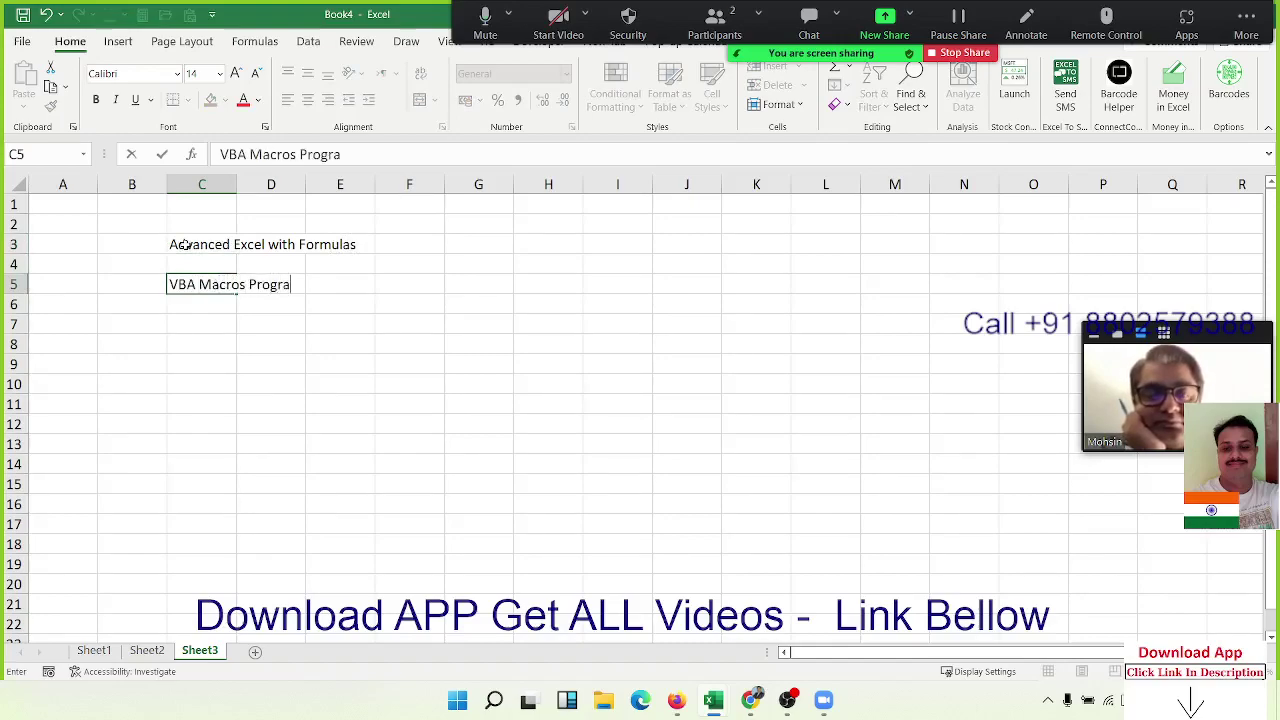
{"action": "type", "text": "mming"}
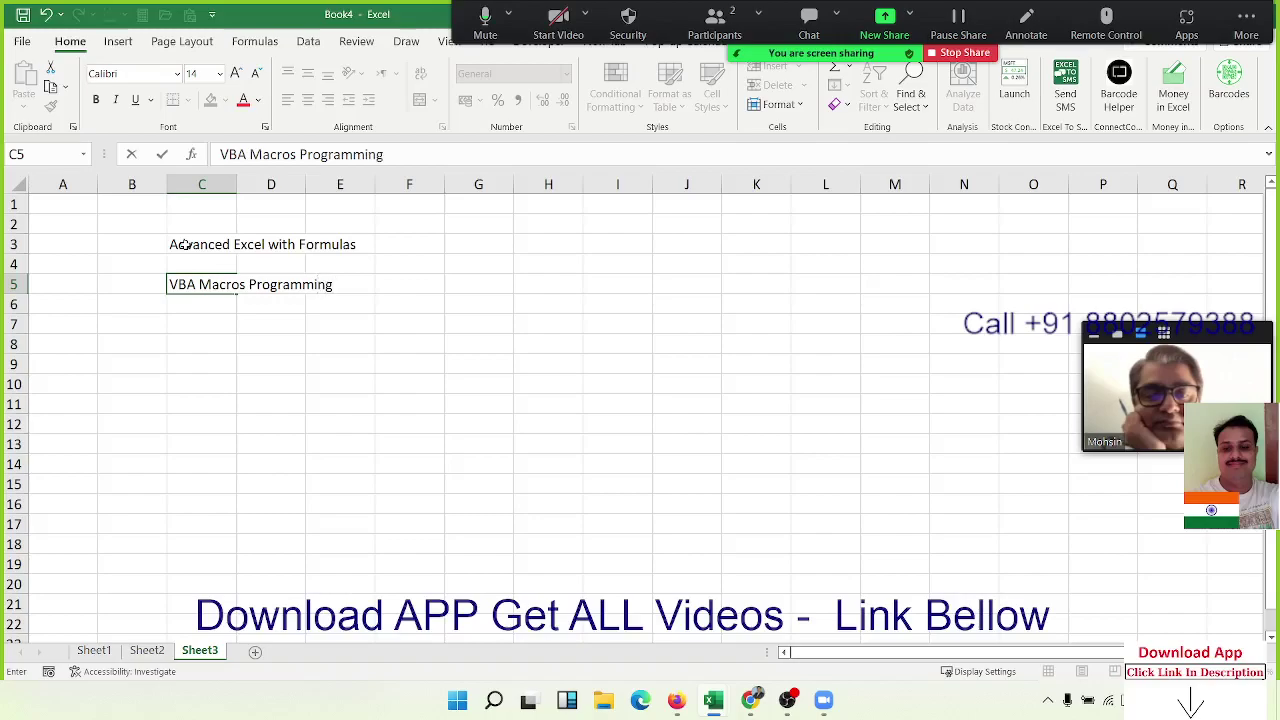
{"action": "key", "text": "Return"}
{"action": "key", "text": "Right"}
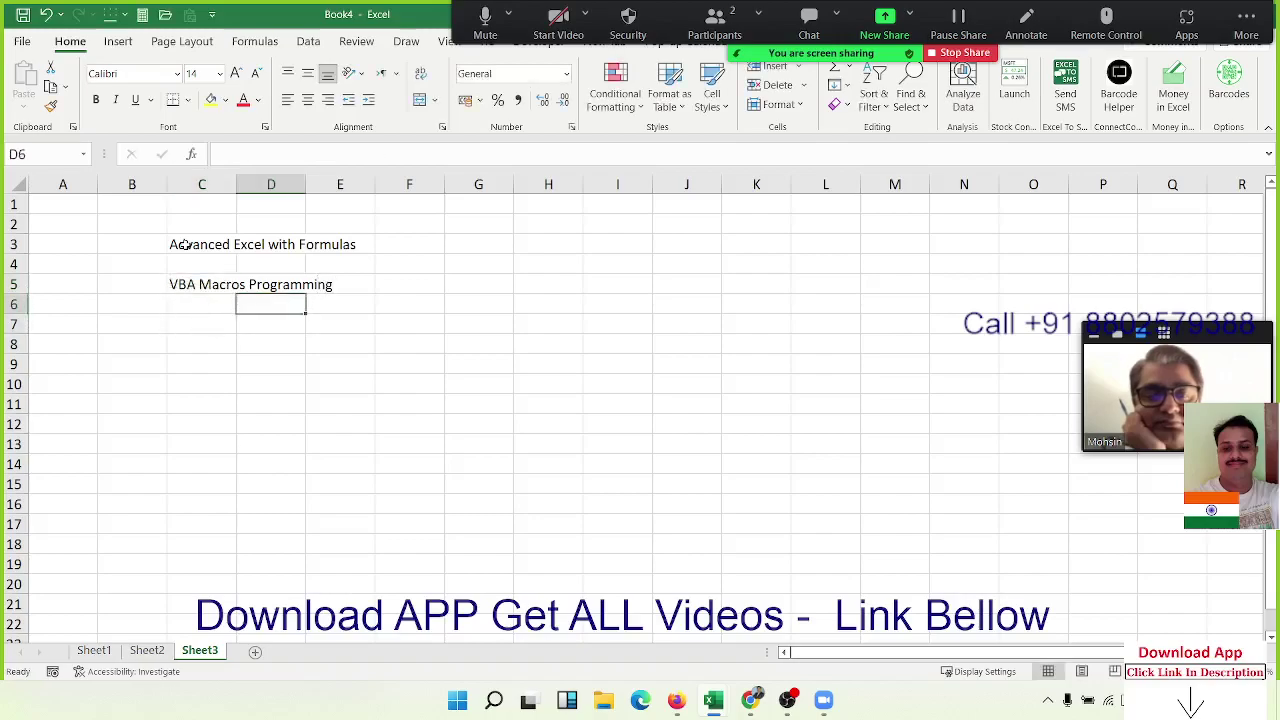
{"action": "type", "text": "Monthly Sales Report"}
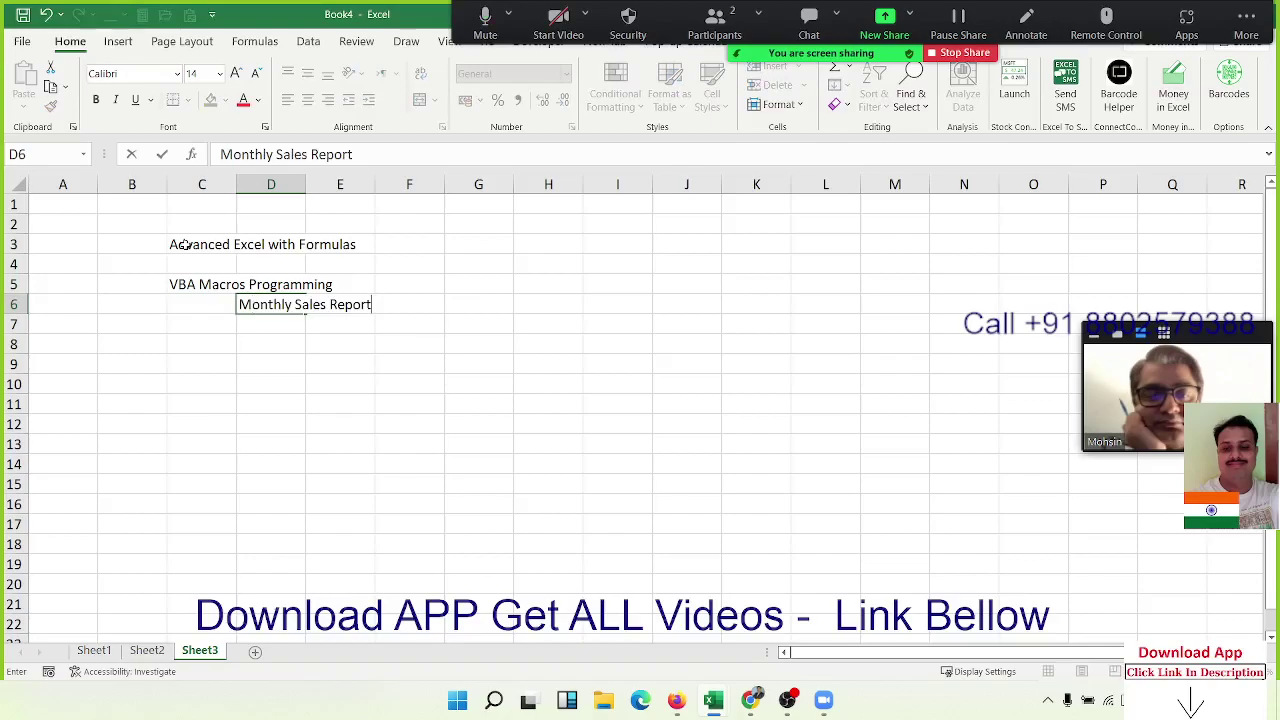
{"action": "key", "text": "BackSpace"}
{"action": "key", "text": "BackSpace"}
{"action": "key", "text": "BackSpace"}
{"action": "key", "text": "BackSpace"}
{"action": "key", "text": "BackSpace"}
{"action": "key", "text": "BackSpace"}
{"action": "key", "text": "BackSpace"}
{"action": "key", "text": "BackSpace"}
{"action": "key", "text": "BackSpace"}
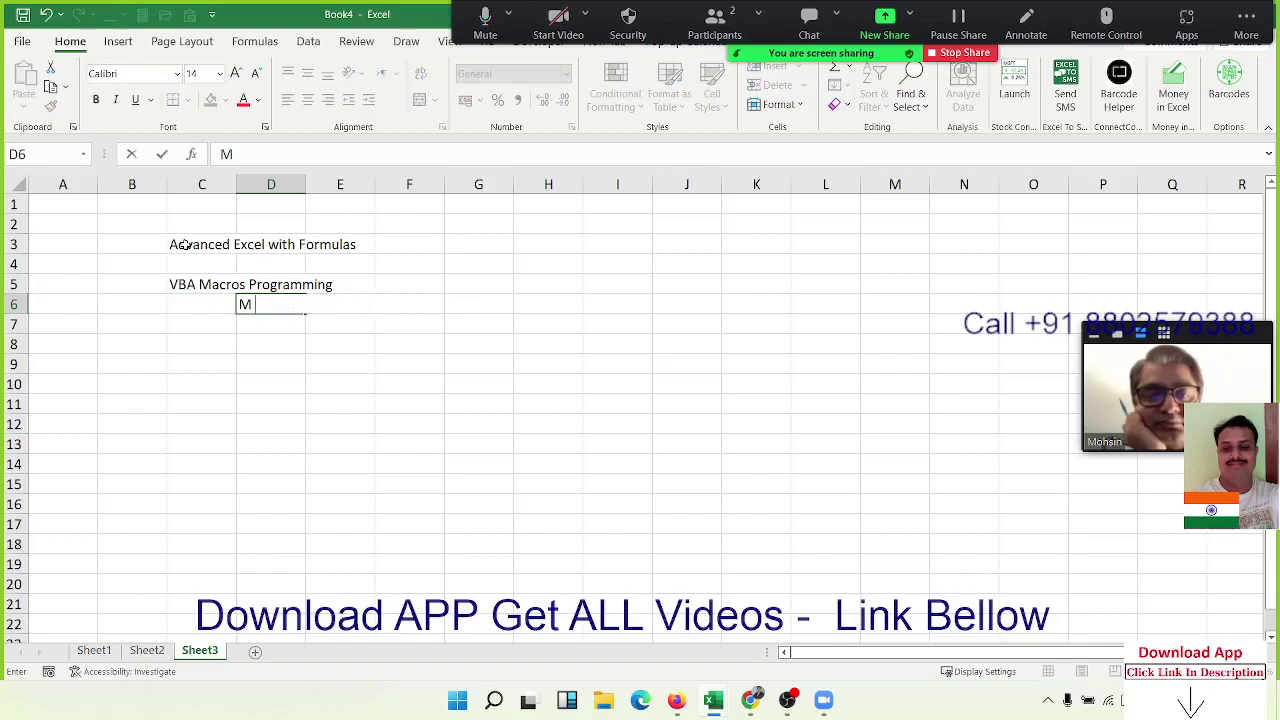
{"action": "type", "text": "S Acc"}
{"action": "type", "text": "ess"}
{"action": "key", "text": "Return"}
{"action": "type", "text": "SQL "}
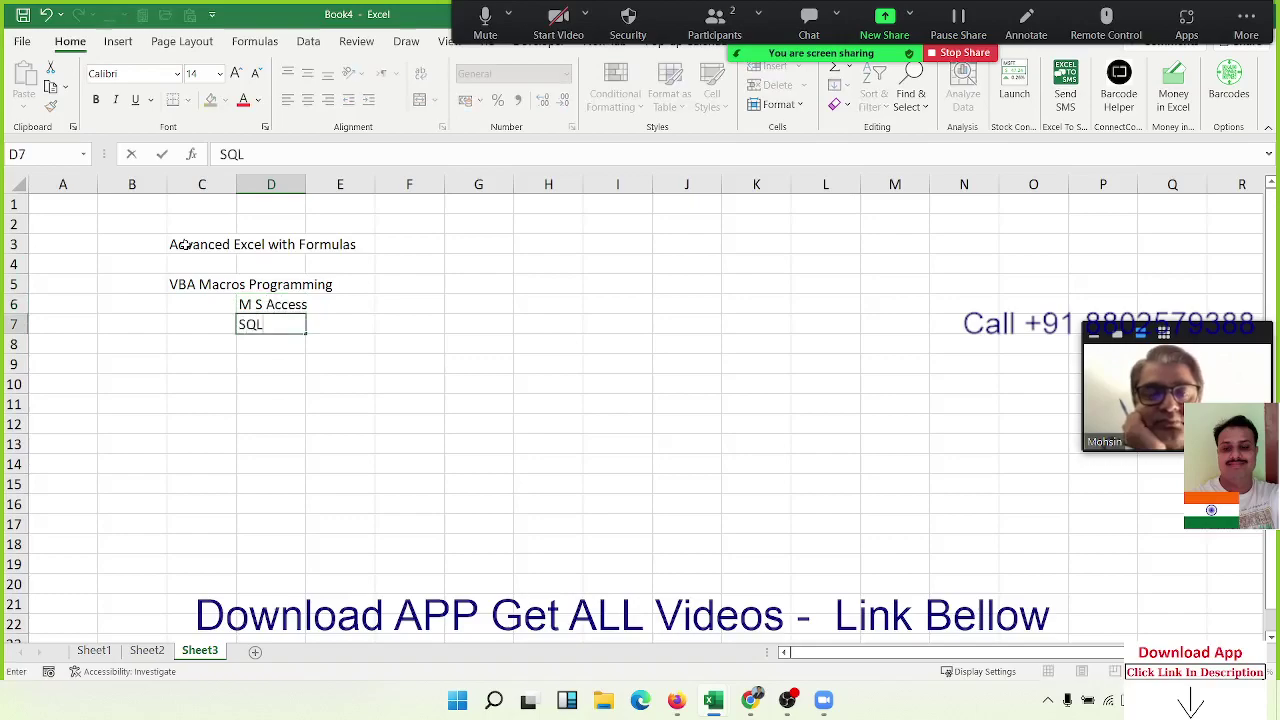
{"action": "type", "text": "Query"}
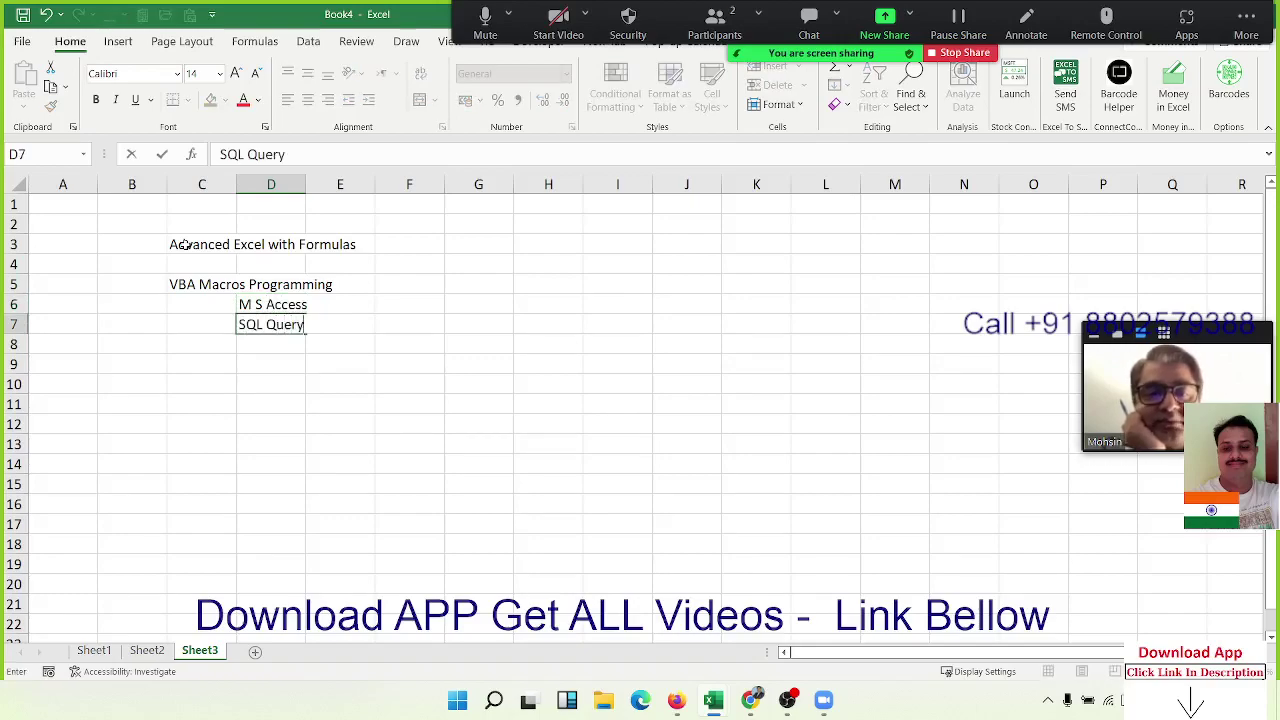
{"action": "key", "text": "Return"}
{"action": "key", "text": "Up"}
{"action": "key", "text": "Up"}
{"action": "key", "text": "Up"}
{"action": "key", "text": "Left"}
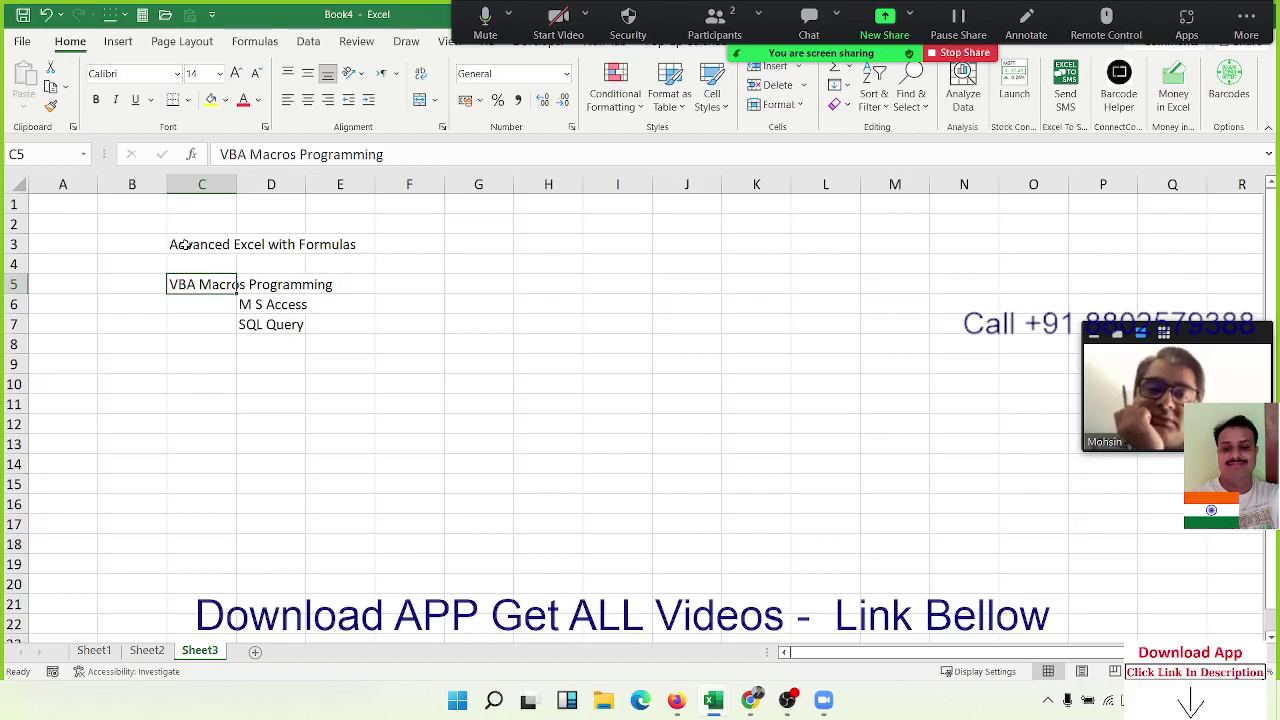
Type 'Dashboard' into cell C9 beneath the existing course entries.
{"action": "key", "text": "Up"}
{"action": "left_click_drag", "start_coordinate": [185, 240], "coordinate": [200, 285]}
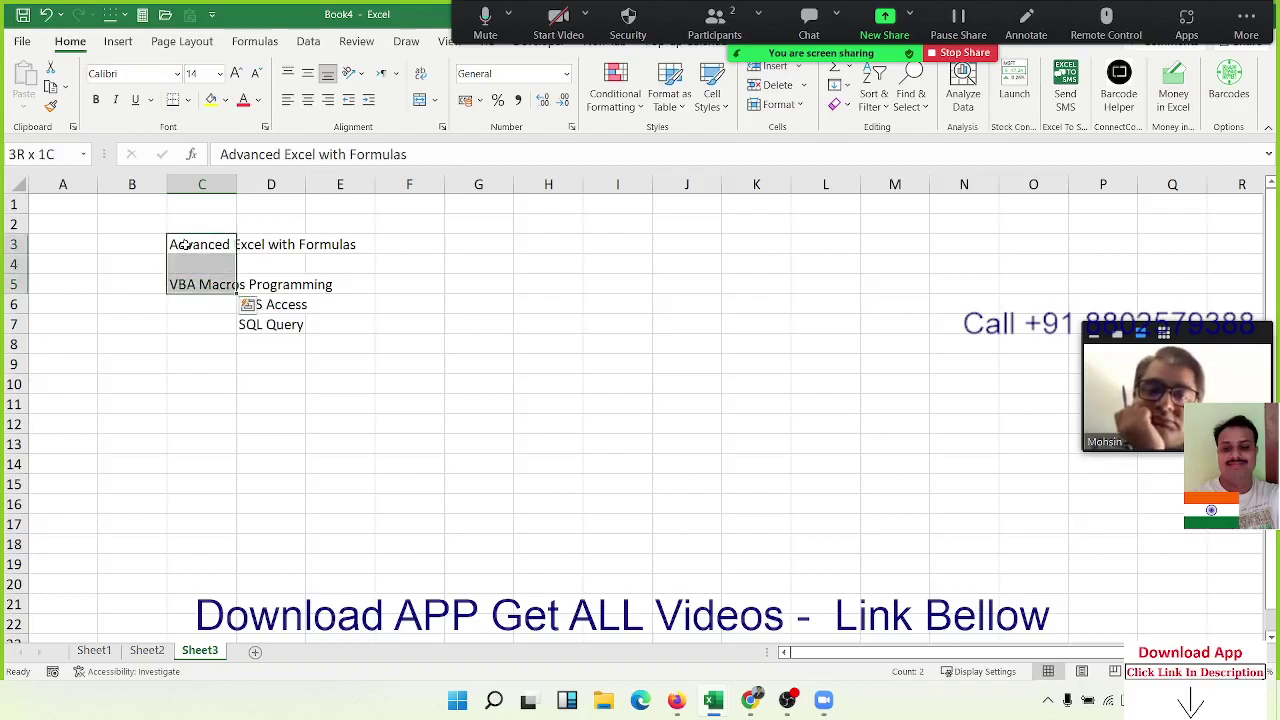
{"action": "left_click", "coordinate": [200, 264]}
{"action": "key", "text": "Down"}
{"action": "key", "text": "Down"}
{"action": "key", "text": "Down"}
{"action": "key", "text": "Down"}
{"action": "key", "text": "Down"}
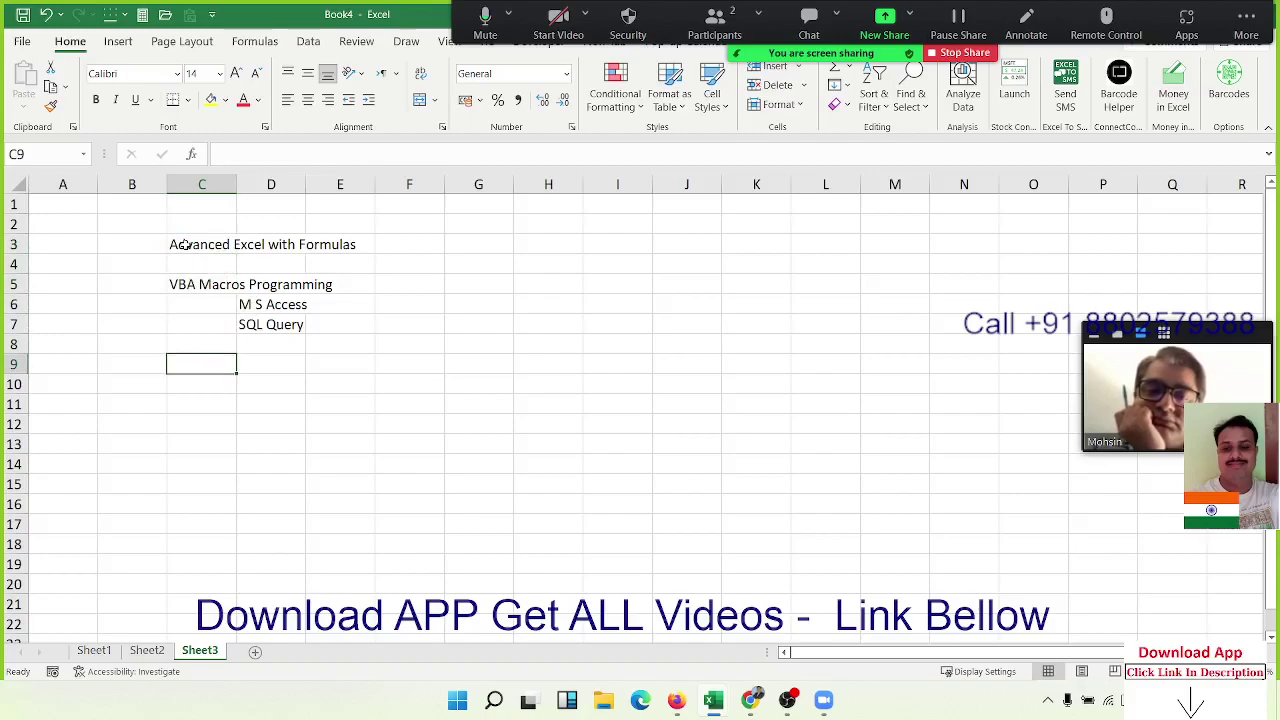
{"action": "type", "text": "Das"}
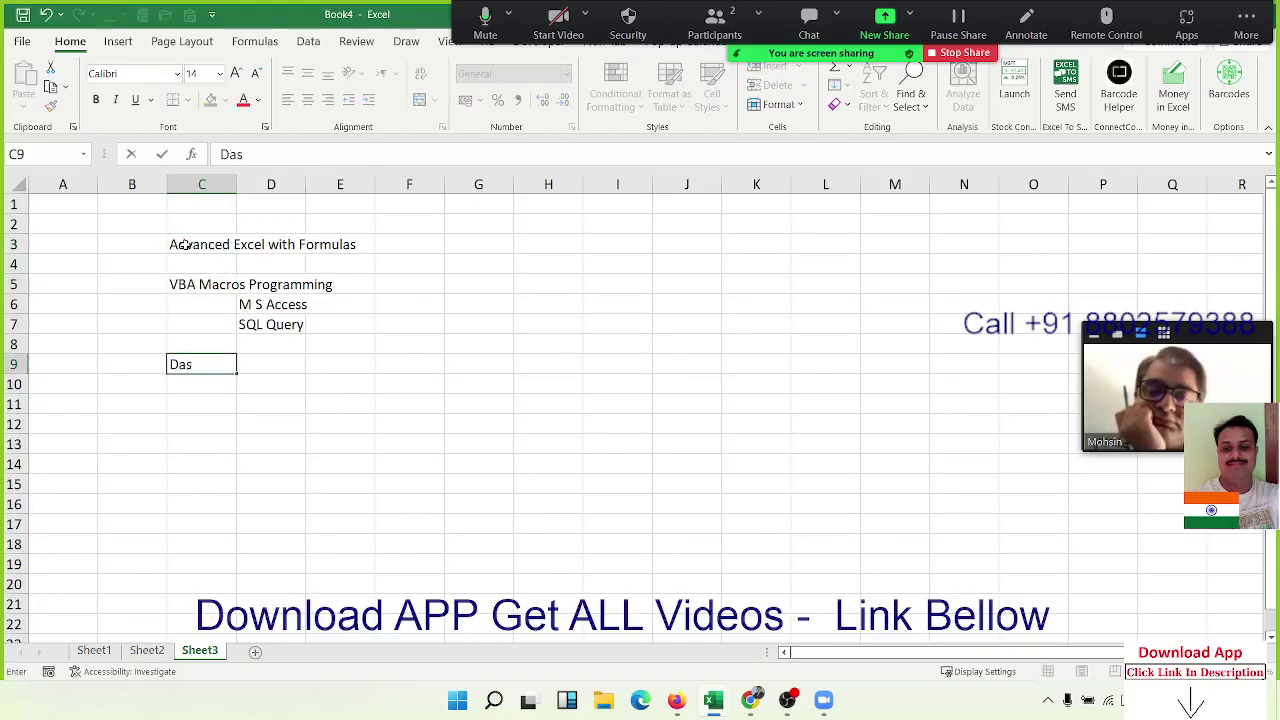
{"action": "type", "text": "hboard"}
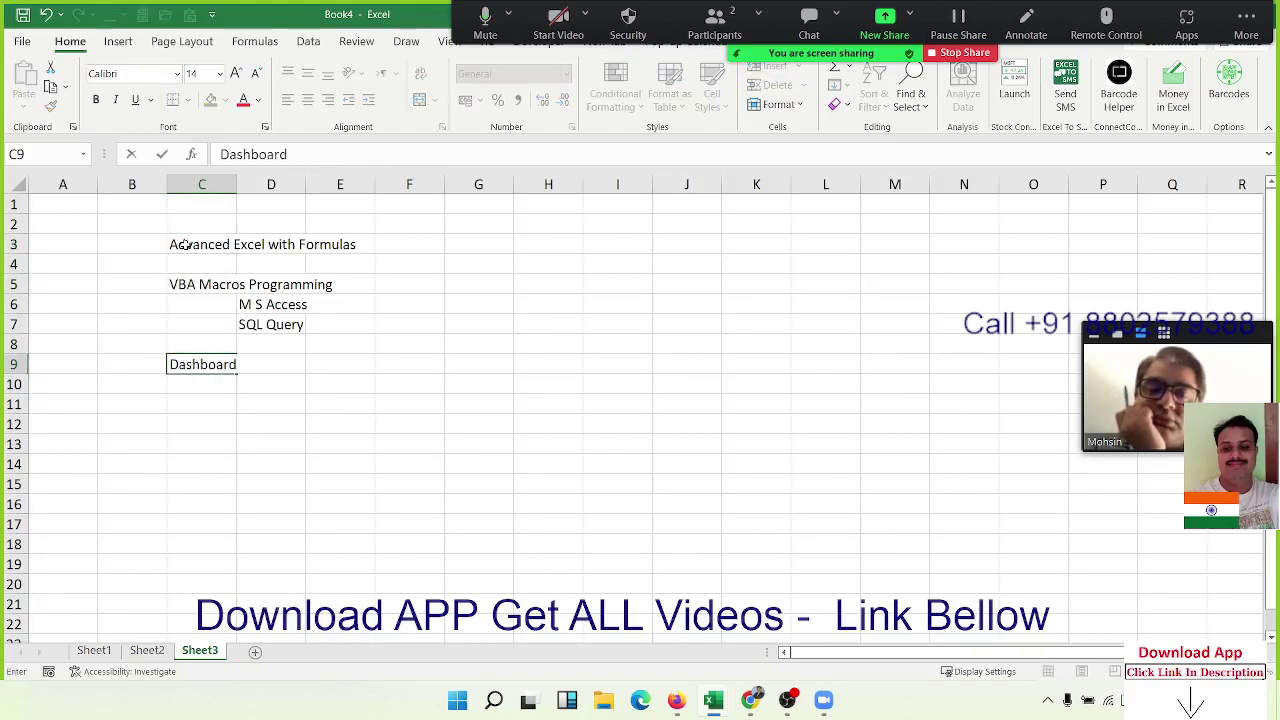
{"action": "key", "text": "Return"}
{"action": "key", "text": "Up"}
{"action": "key", "text": "Up"}
{"action": "key", "text": "Up"}
{"action": "key", "text": "Up"}
{"action": "key", "text": "Up"}
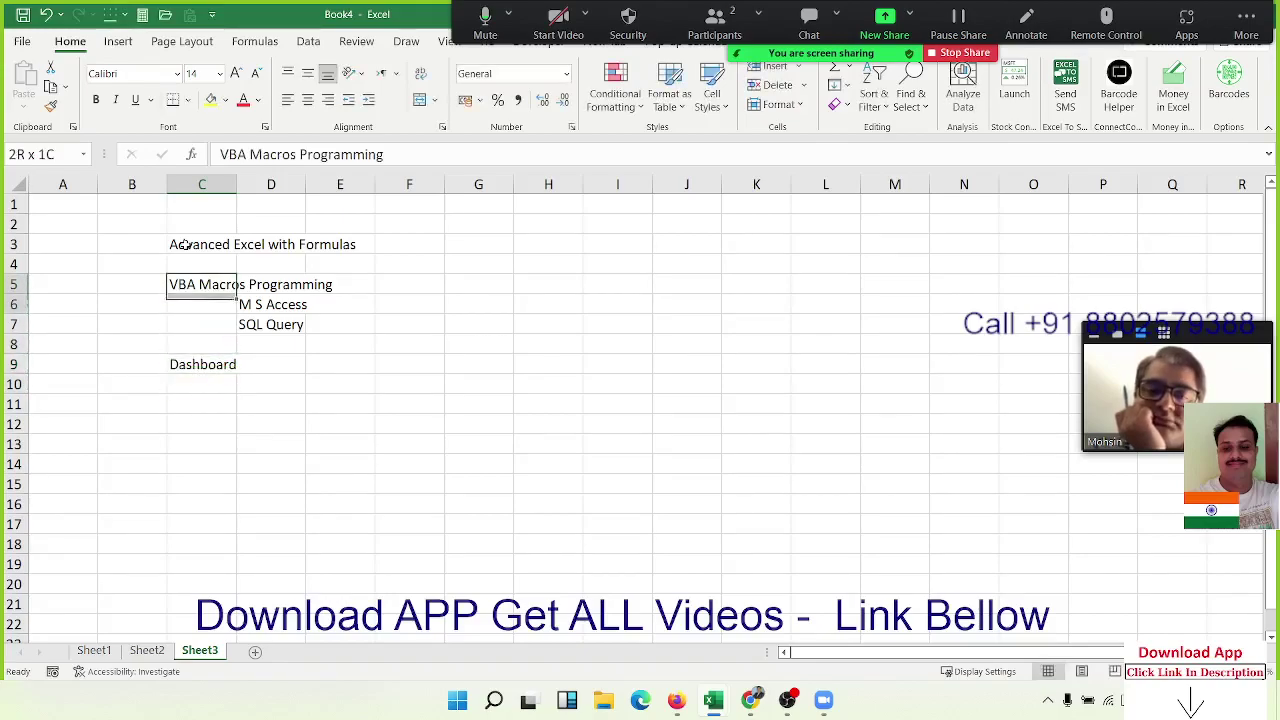
{"action": "left_click_drag", "start_coordinate": [185, 245], "coordinate": [190, 263]}
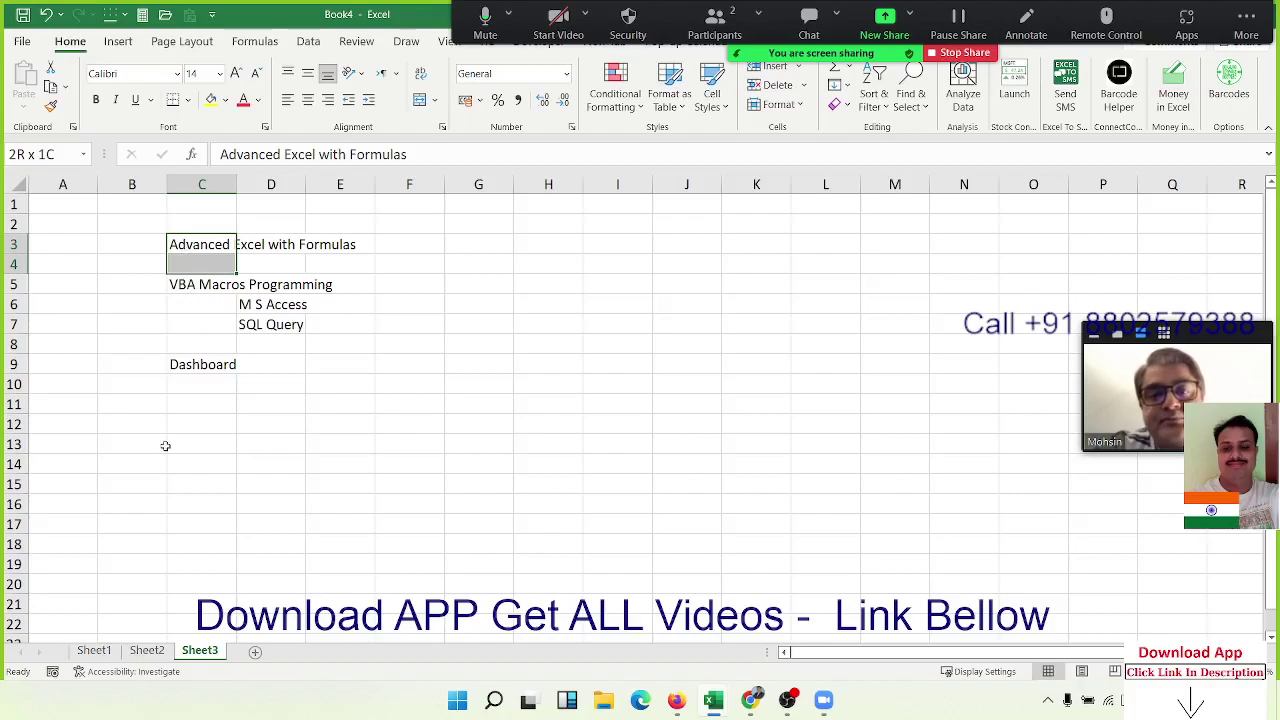
Fill F9:F11 with the duration notes '100 - 120 h', '3-4 Month' and 'Mon to Fri'.
{"action": "left_click", "coordinate": [395, 378]}
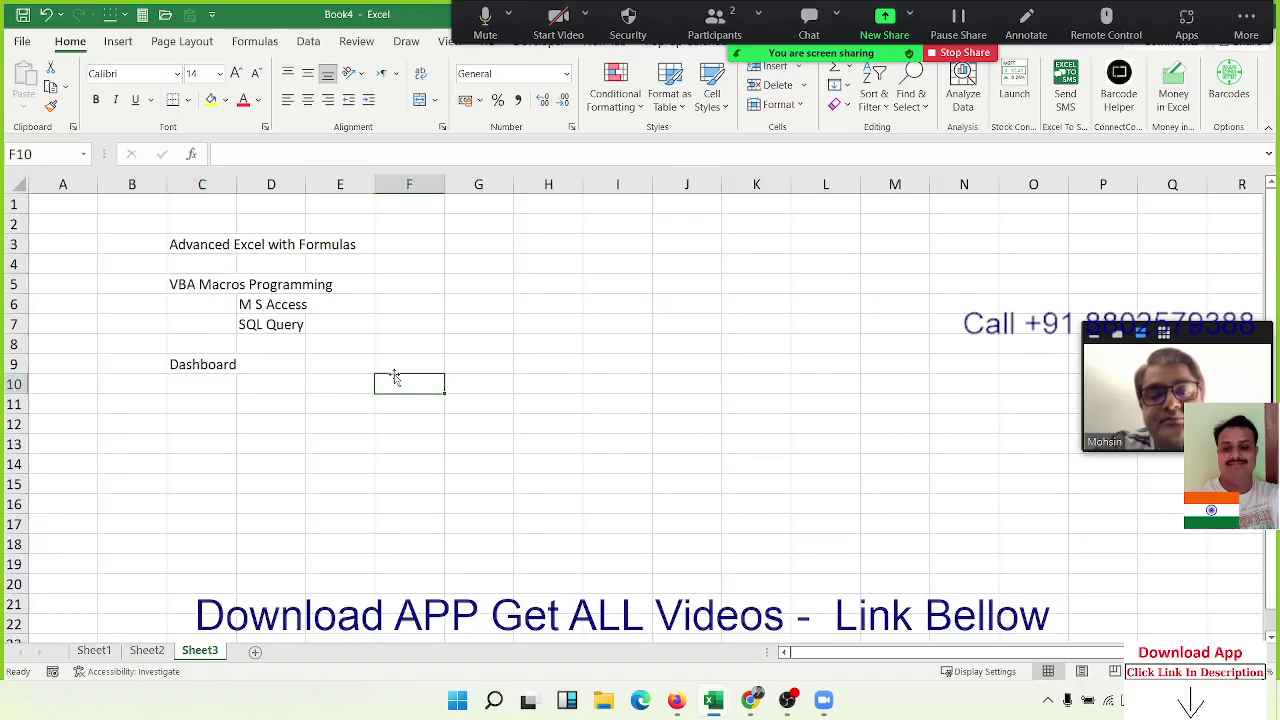
{"action": "key", "text": "Up"}
{"action": "type", "text": "100"}
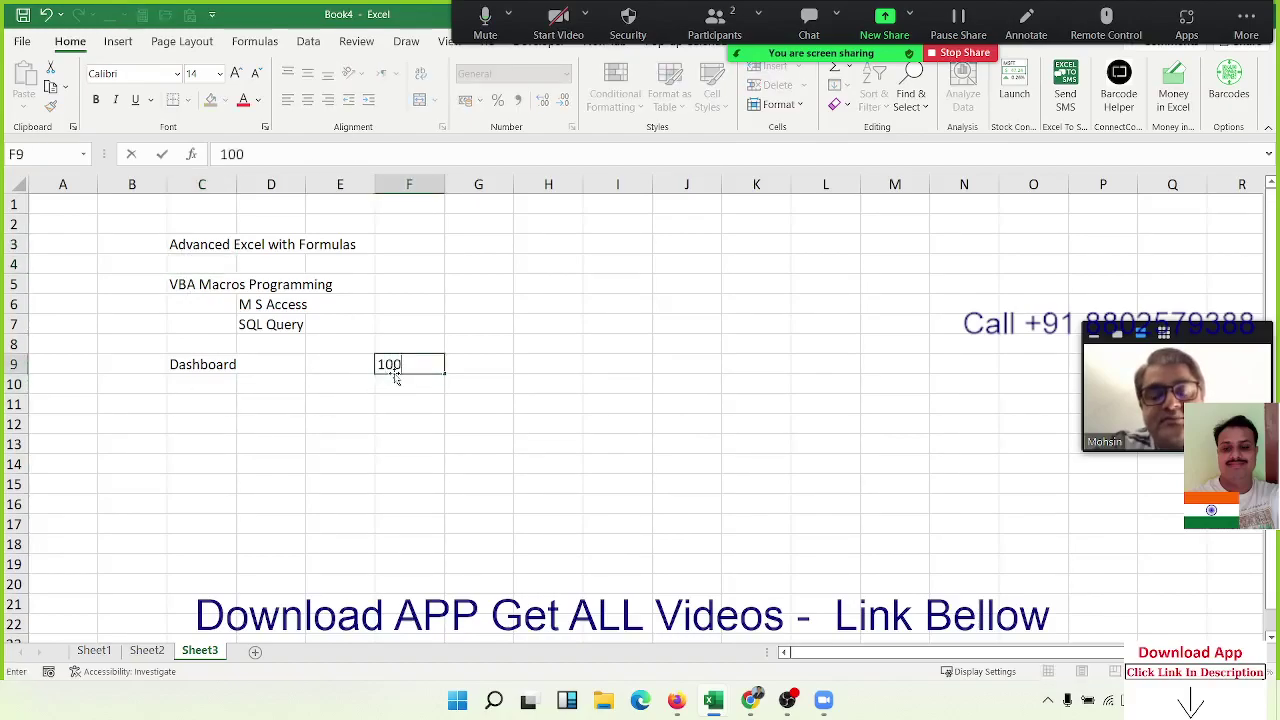
{"action": "type", "text": " - 120"}
{"action": "type", "text": " h"}
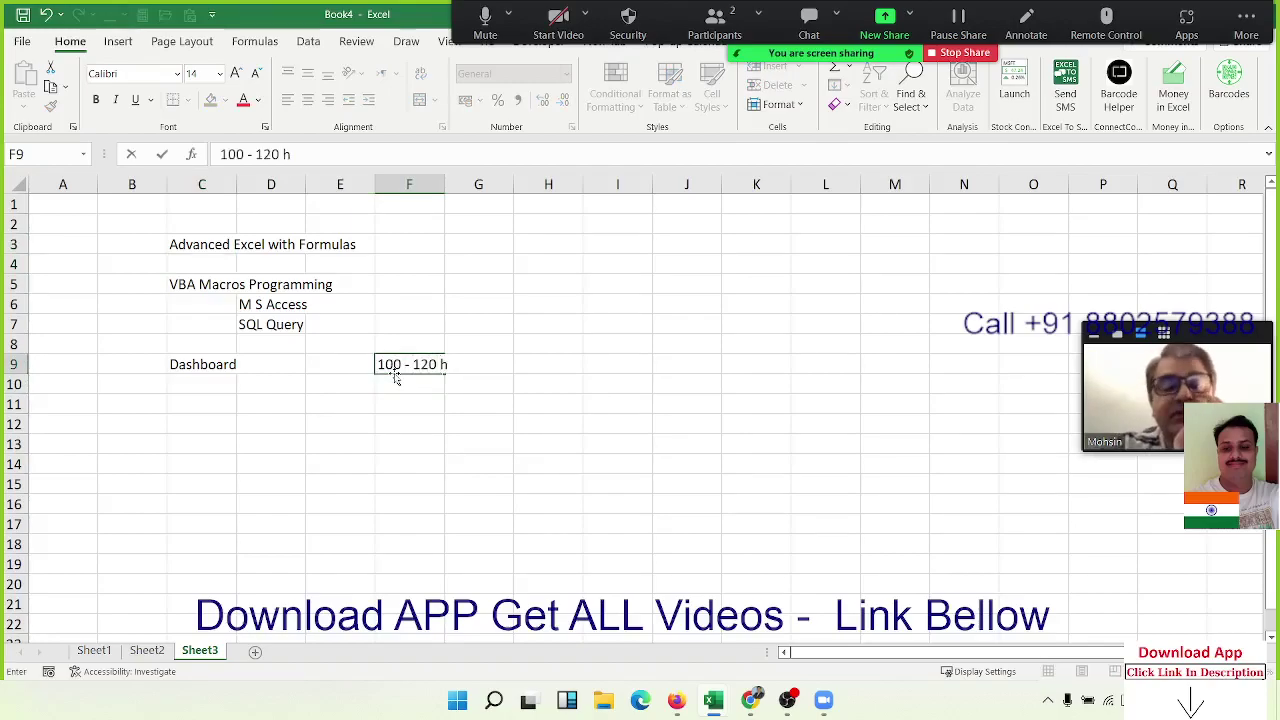
{"action": "key", "text": "Return"}
{"action": "type", "text": "3-"}
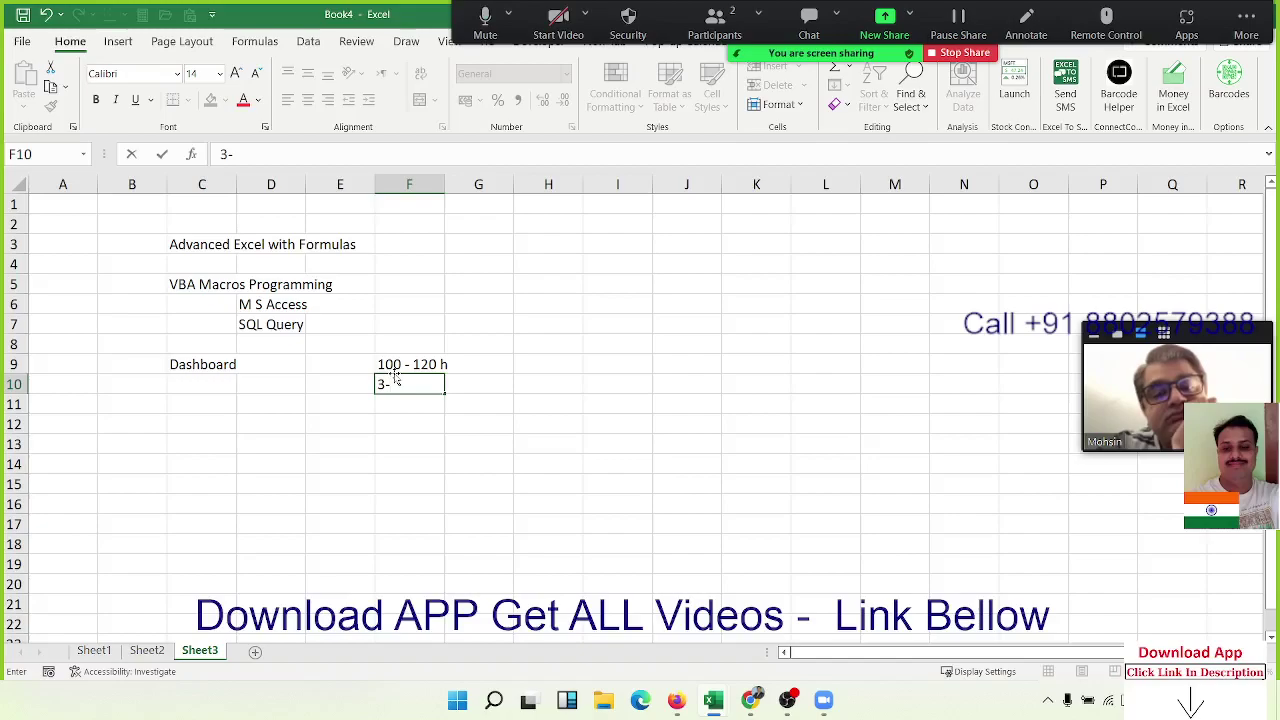
{"action": "type", "text": "4"}
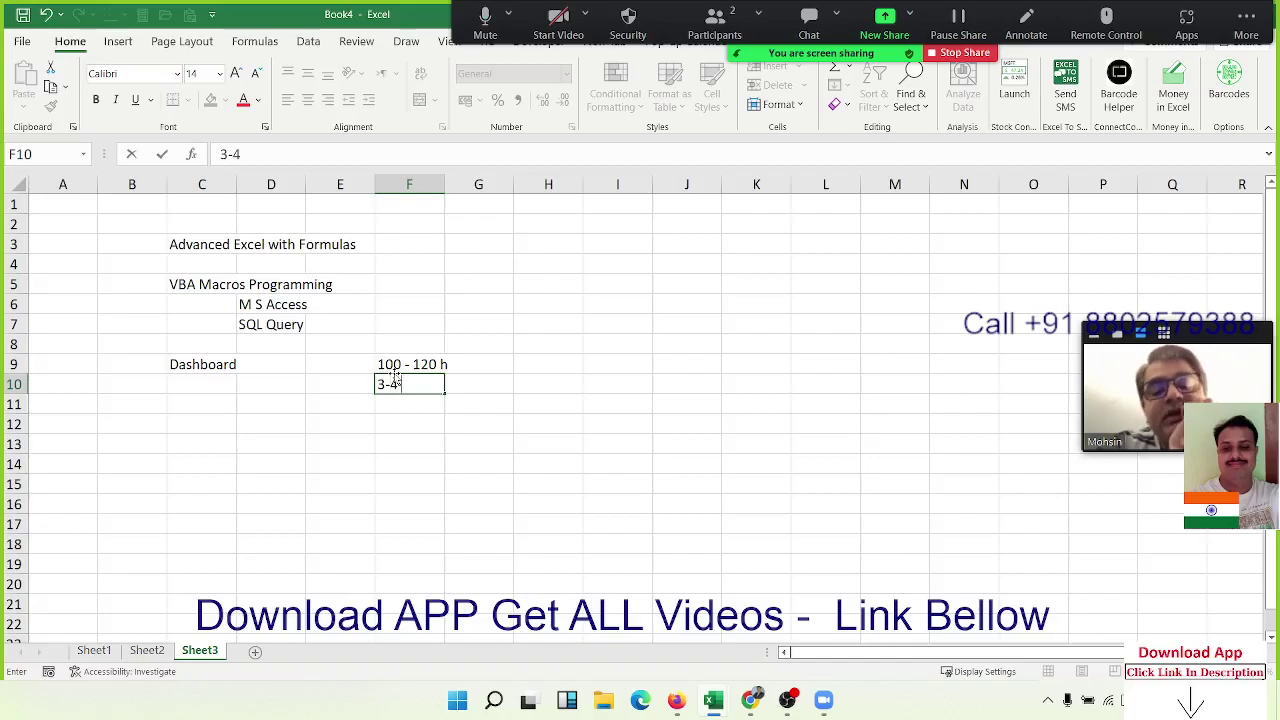
{"action": "type", "text": " Month"}
{"action": "key", "text": "Return"}
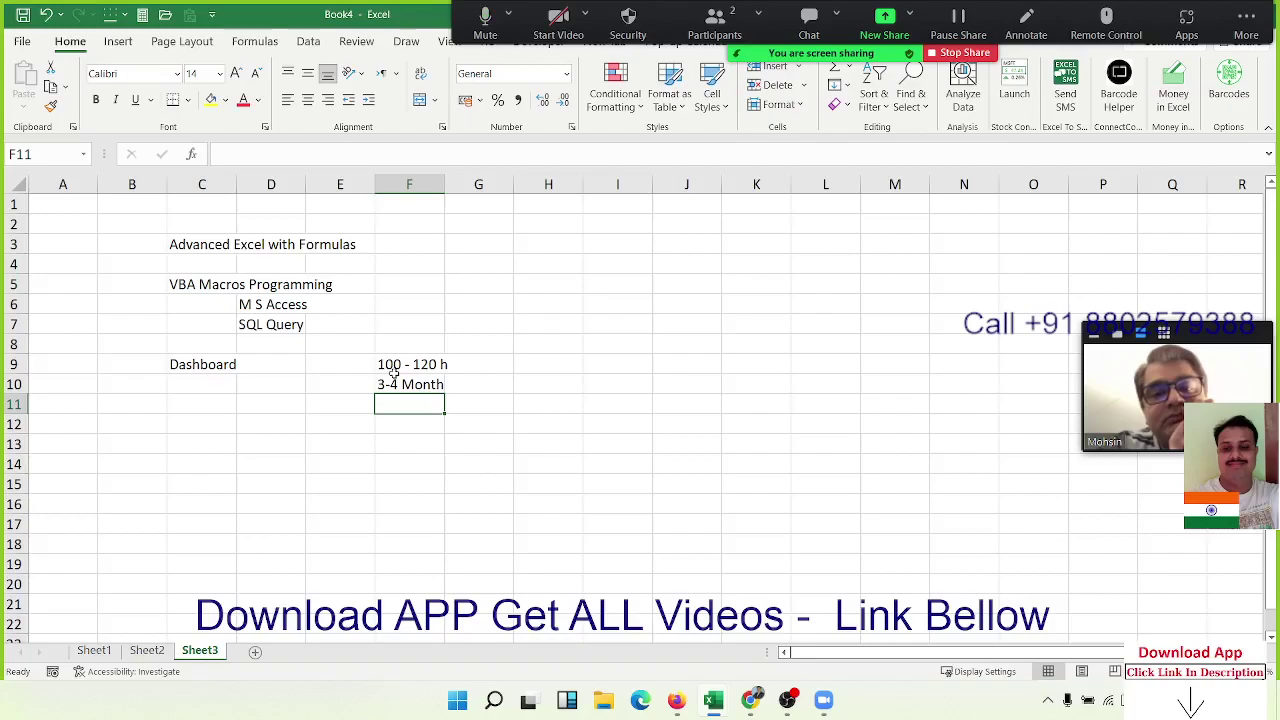
{"action": "type", "text": "M"}
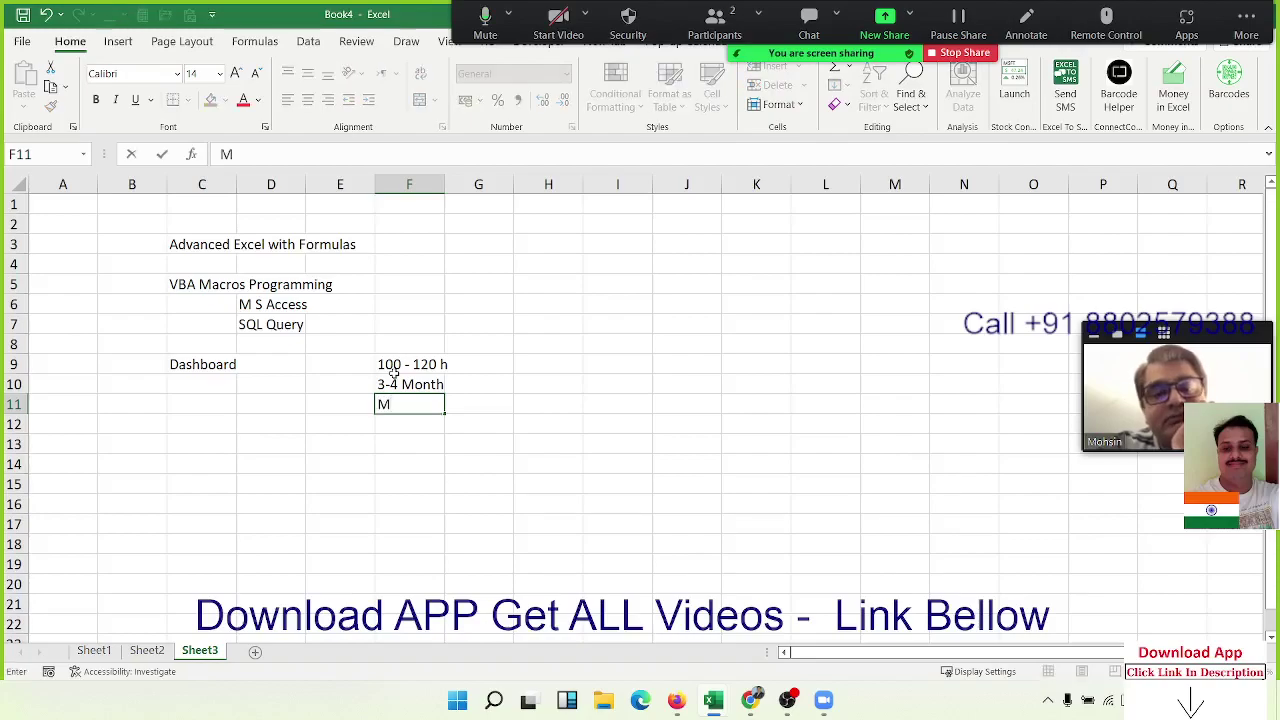
{"action": "type", "text": "on to F"}
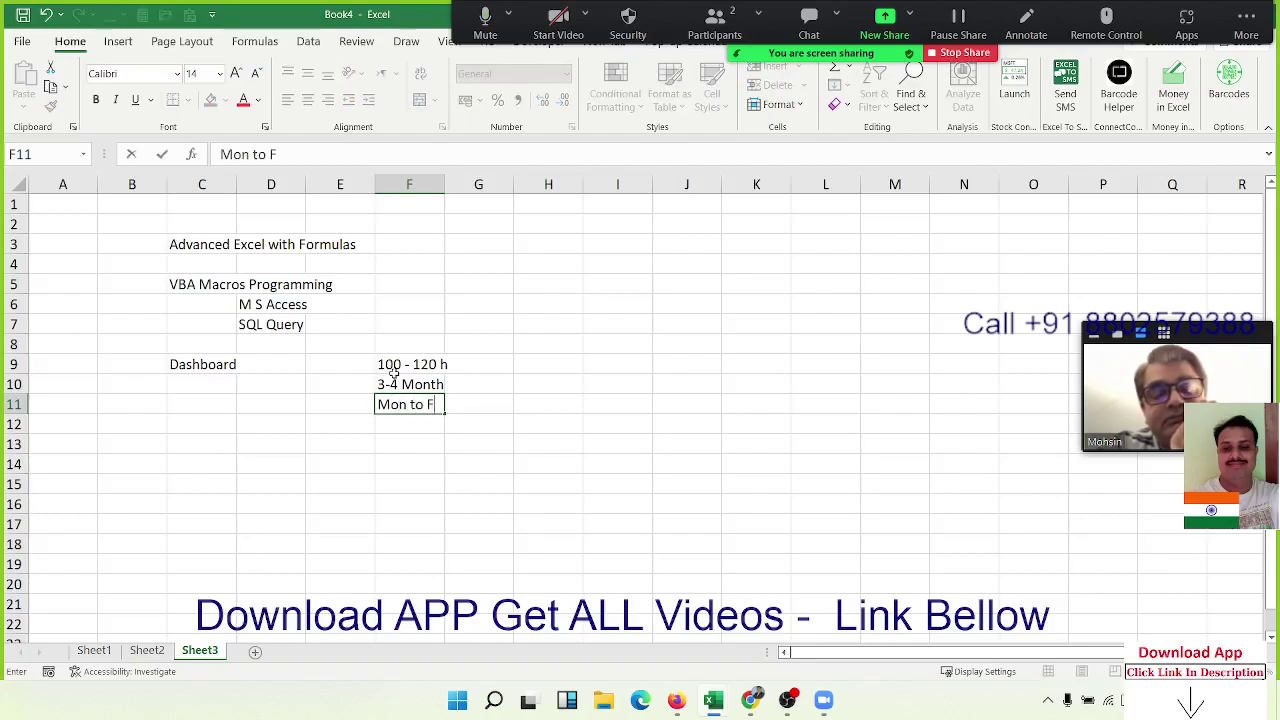
{"action": "type", "text": "ri"}
{"action": "key", "text": "Return"}
Enter 1-3' in cell G12.
{"action": "key", "text": "Right"}
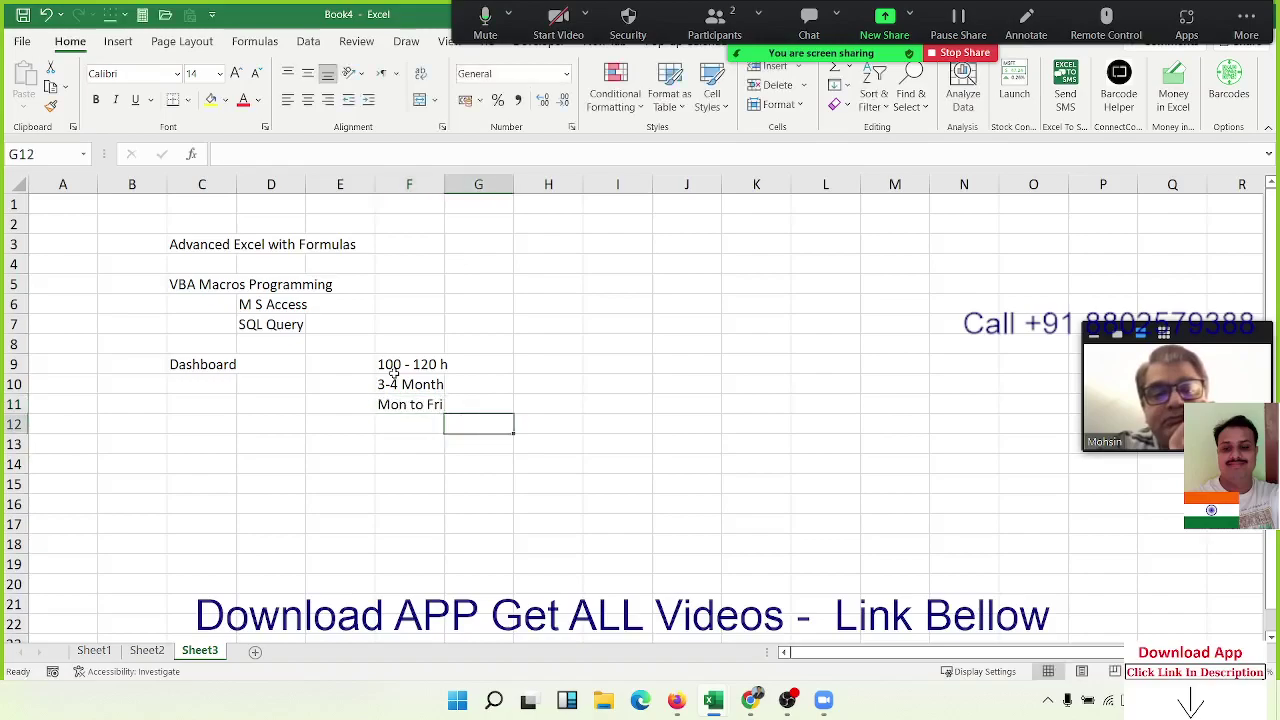
{"action": "type", "text": "1-32"}
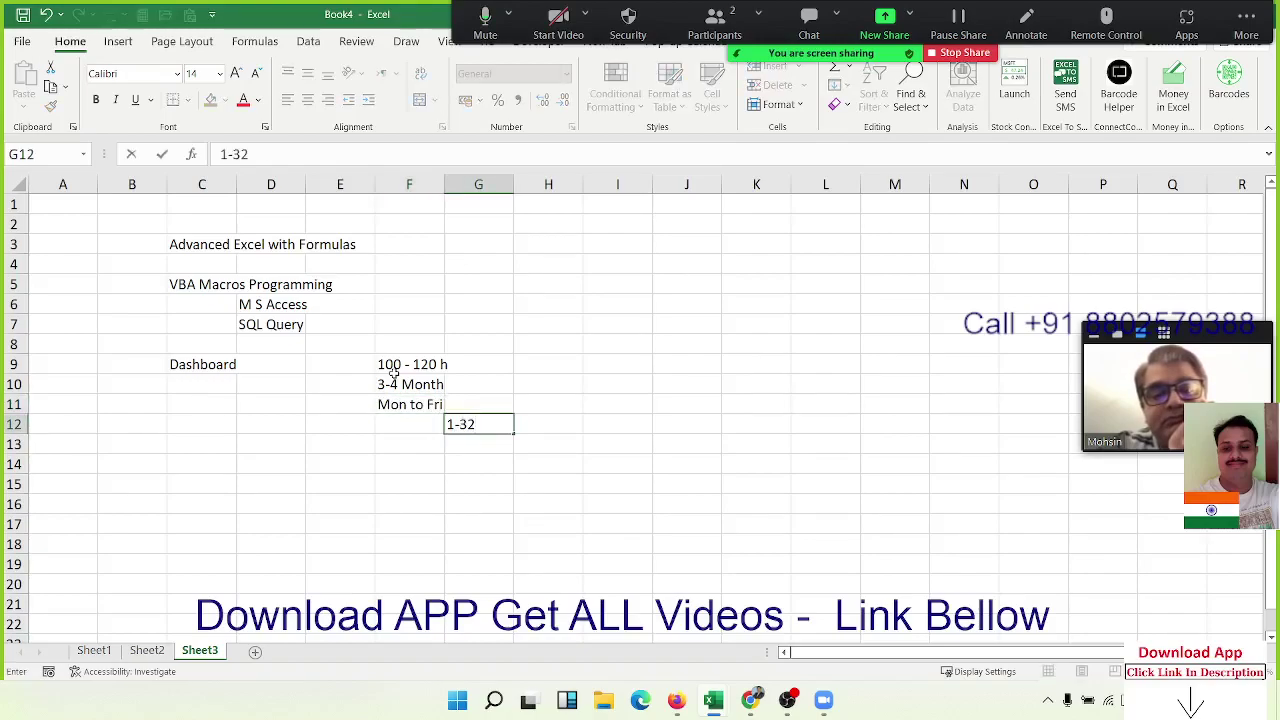
{"action": "key", "text": "BackSpace"}
{"action": "type", "text": "'"}
{"action": "key", "text": "Return"}
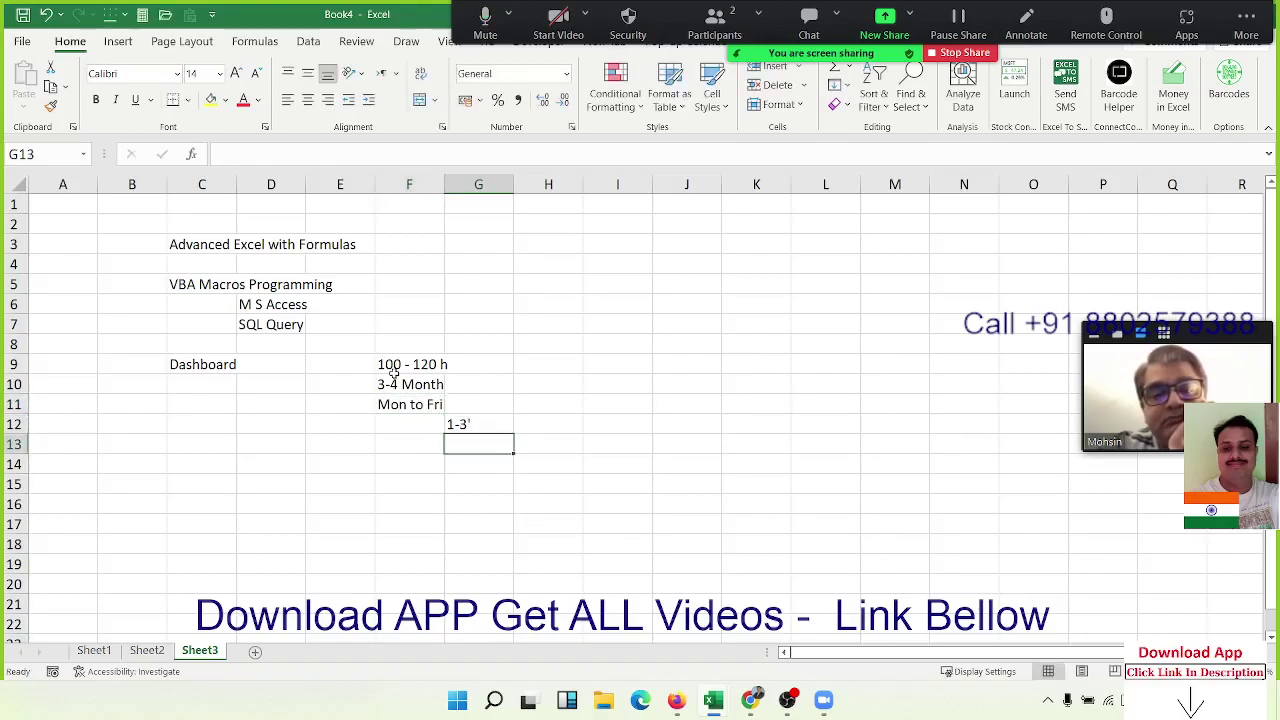